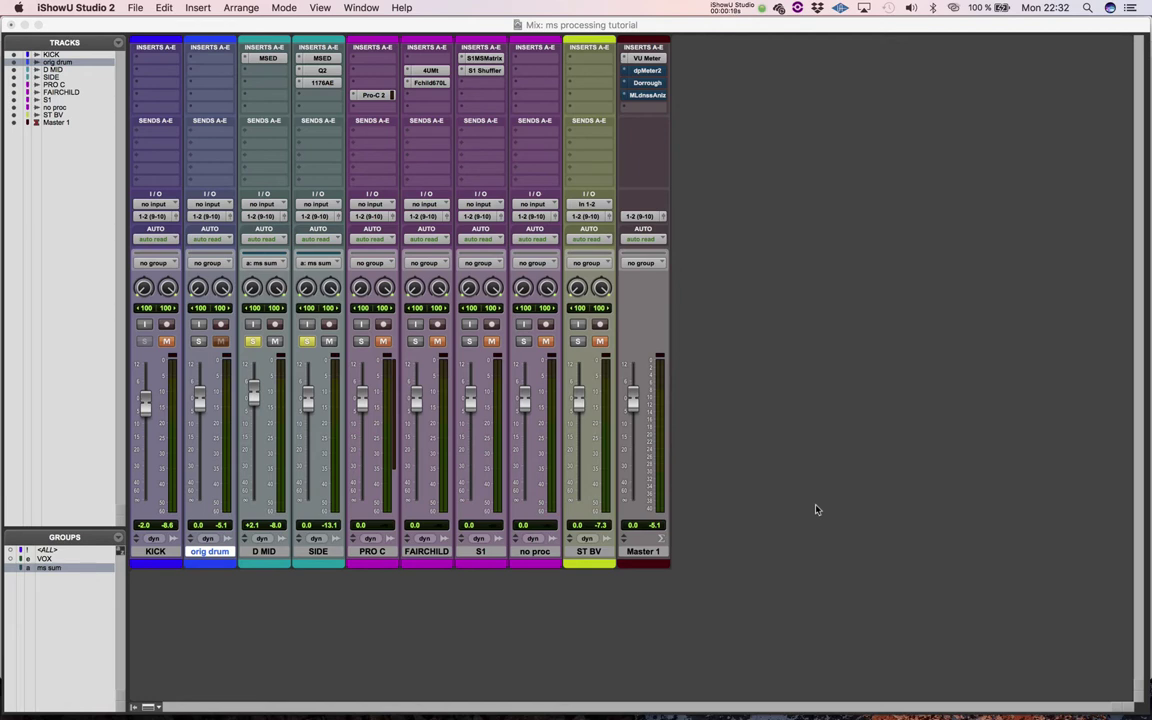
- Audition the orig drum track in solo and return the solo to the D MID and SIDE tracks
left_click(198, 342)
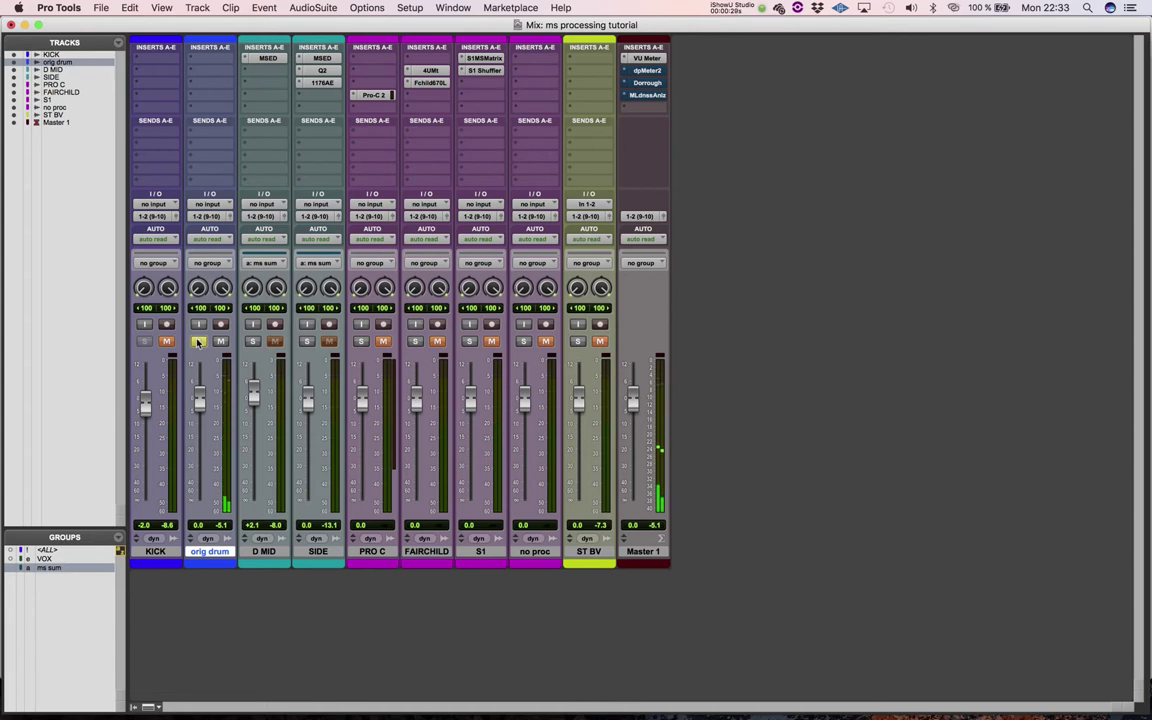
left_click(198, 342)
left_click(252, 342)
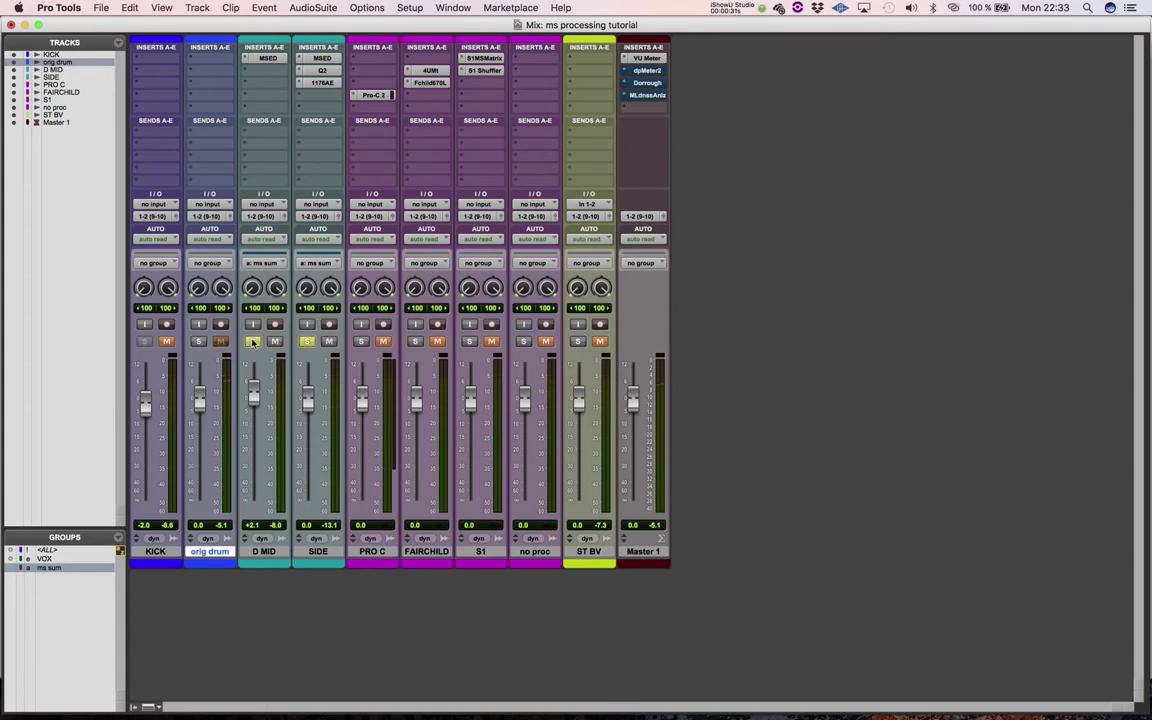
- Open the MSED plug-in on D MID and look up its location among the Voxengo multichannel plug-ins
left_click(266, 58)
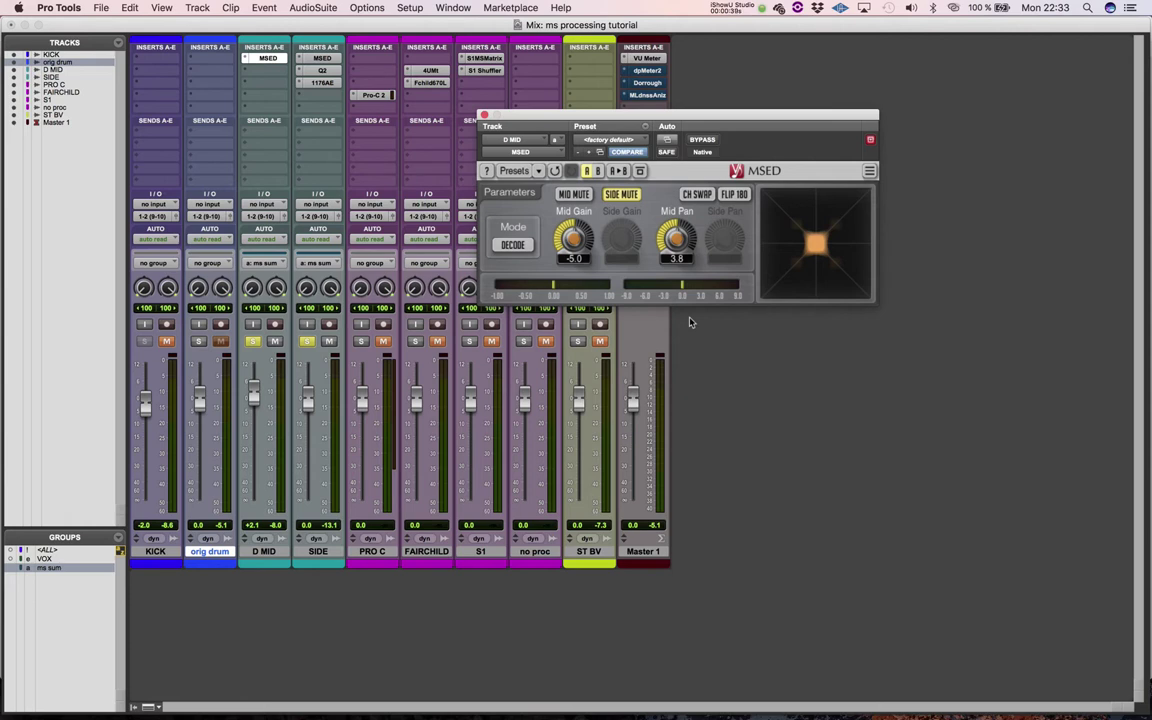
left_click(244, 58)
mouse_move(308, 60)
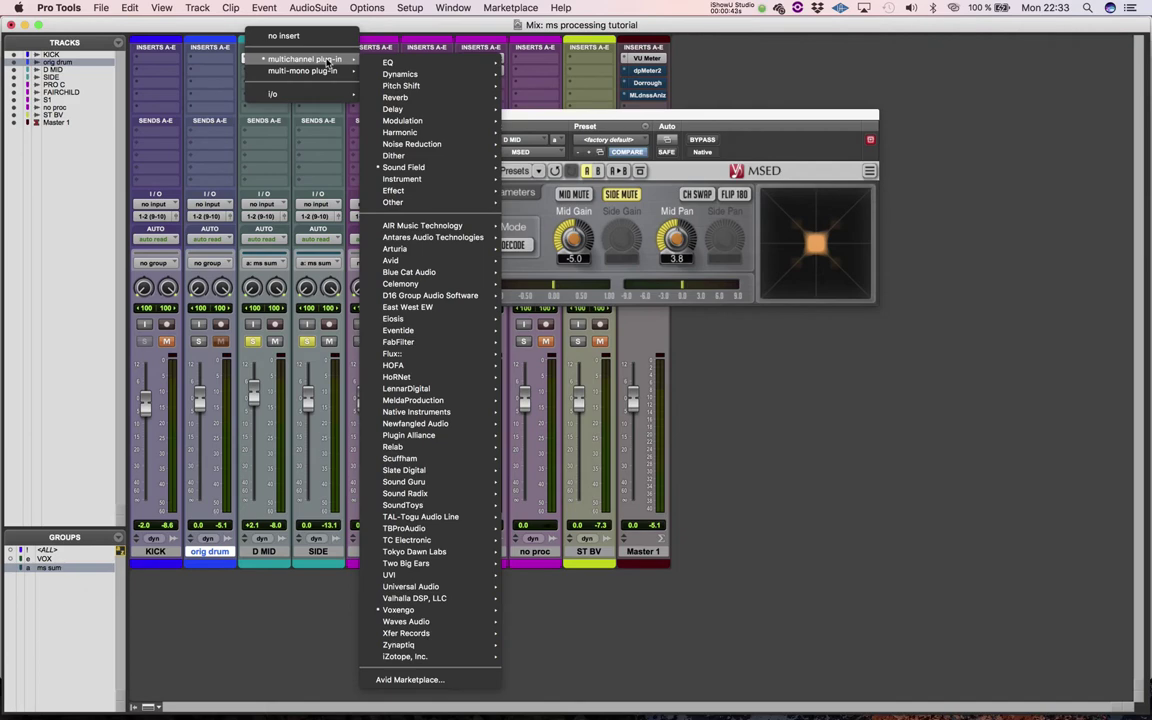
mouse_move(428, 611)
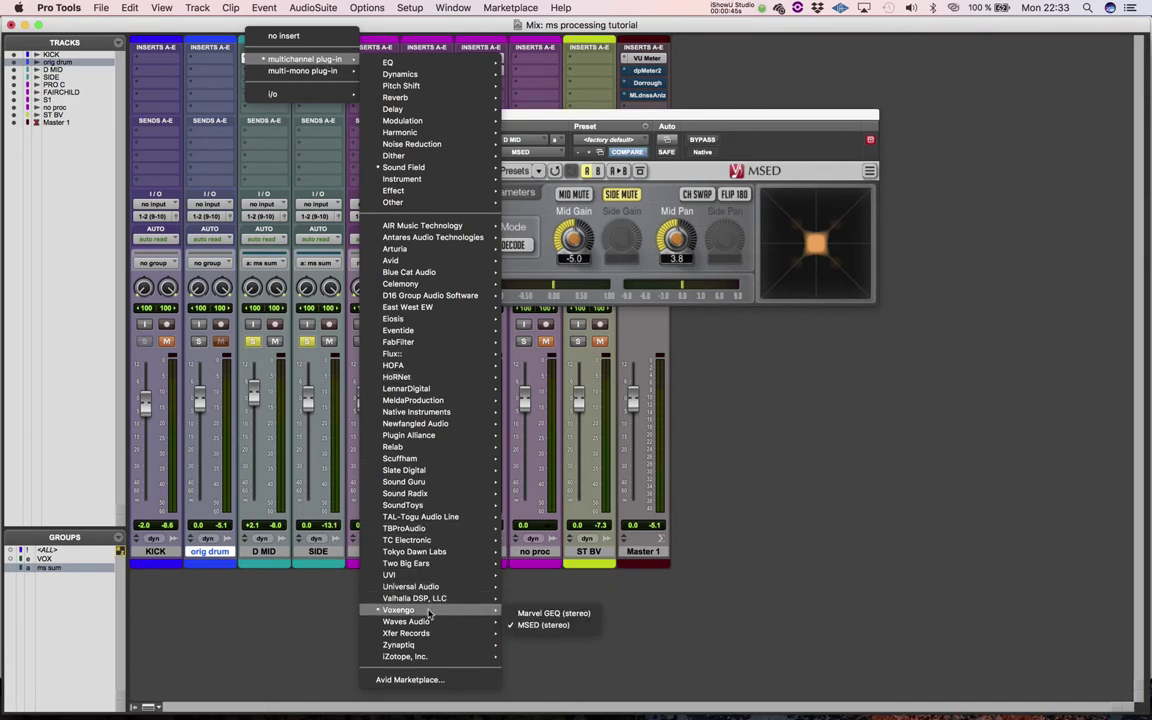
left_click(766, 506)
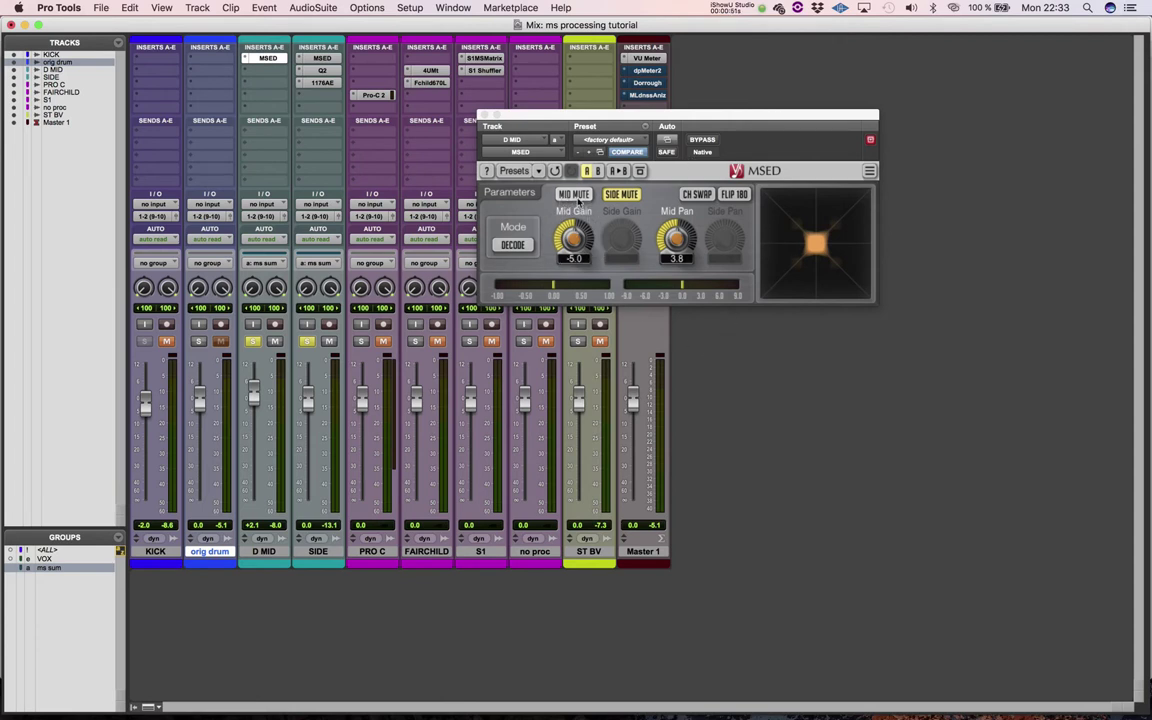
- Try out the mid and side mutes in D MID's MSED, ending with only the side muted
left_click(621, 194)
left_click(573, 194)
left_click(621, 194)
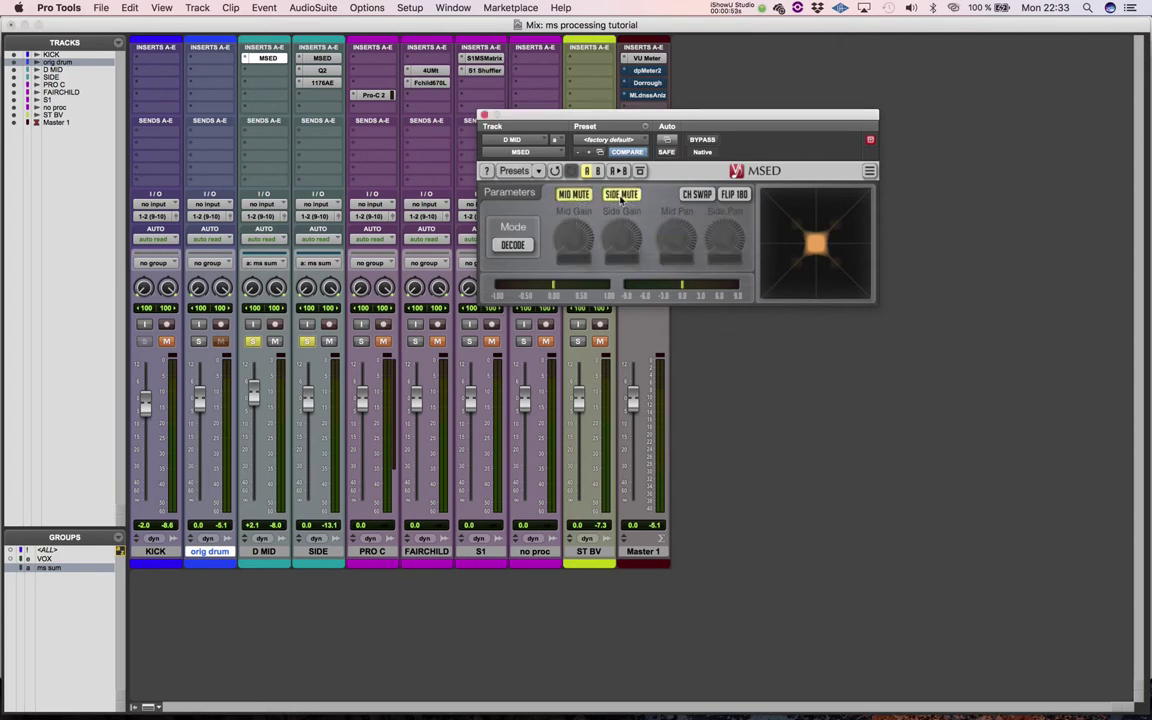
left_click(573, 194)
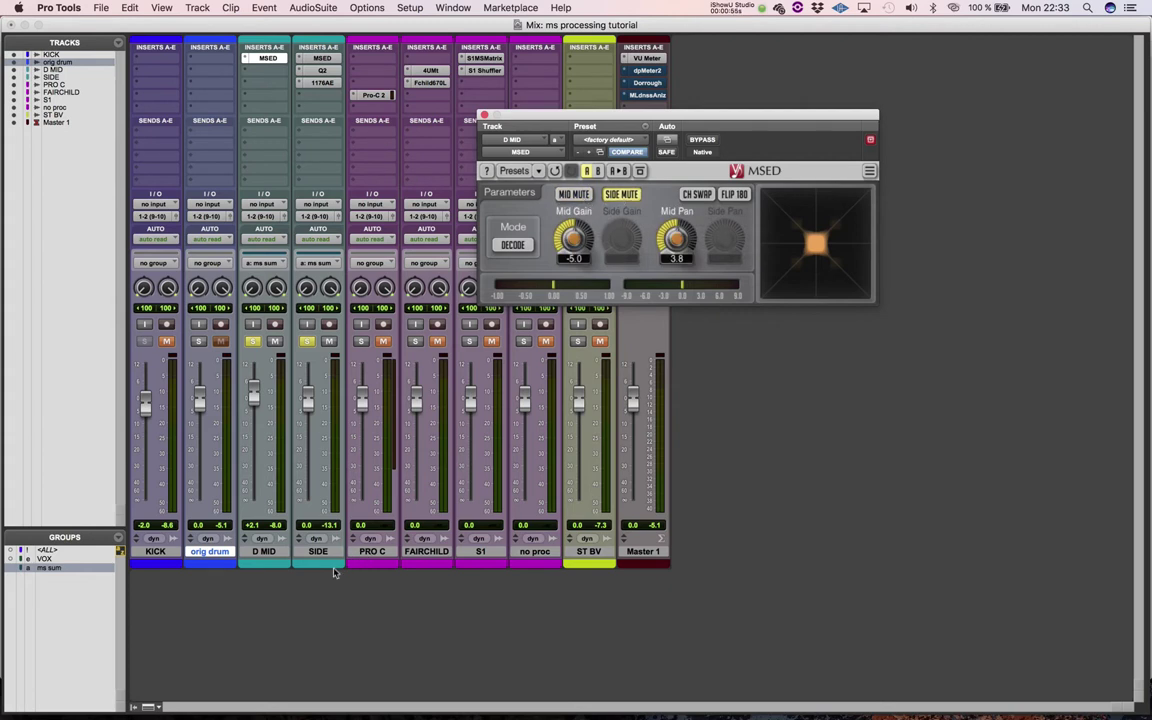
- Select the D MID track, suspend the ms sum group, and play D MID soloed without SIDE
left_click(268, 552)
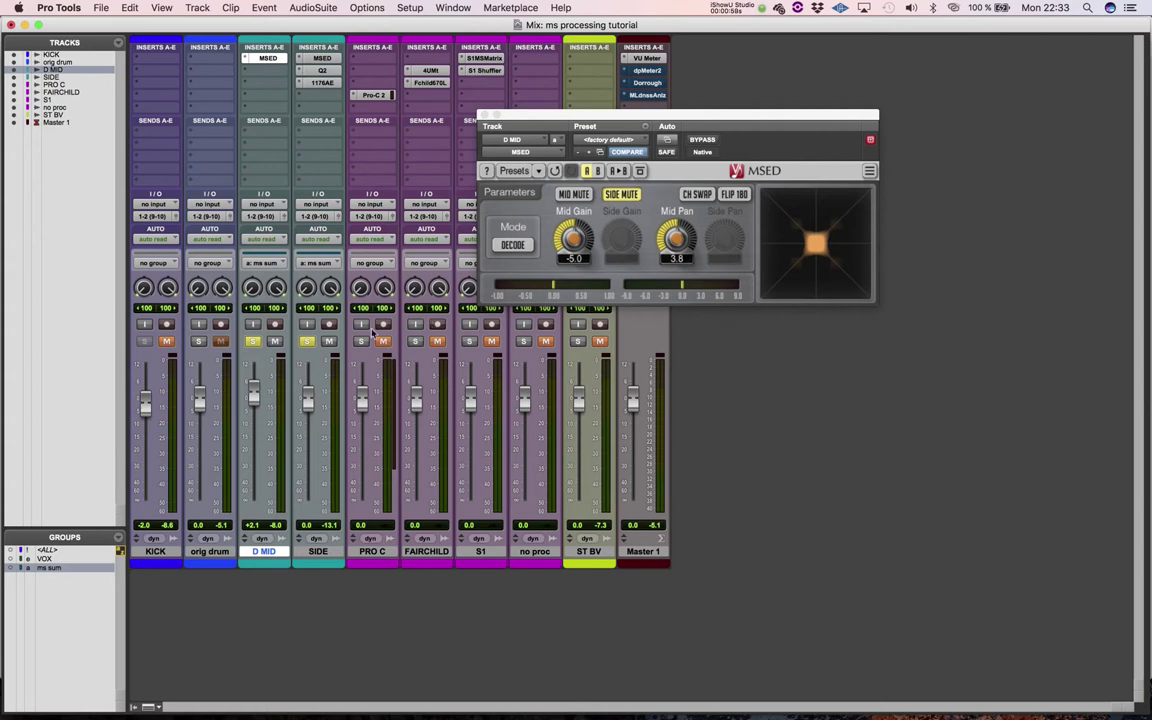
left_click(307, 341)
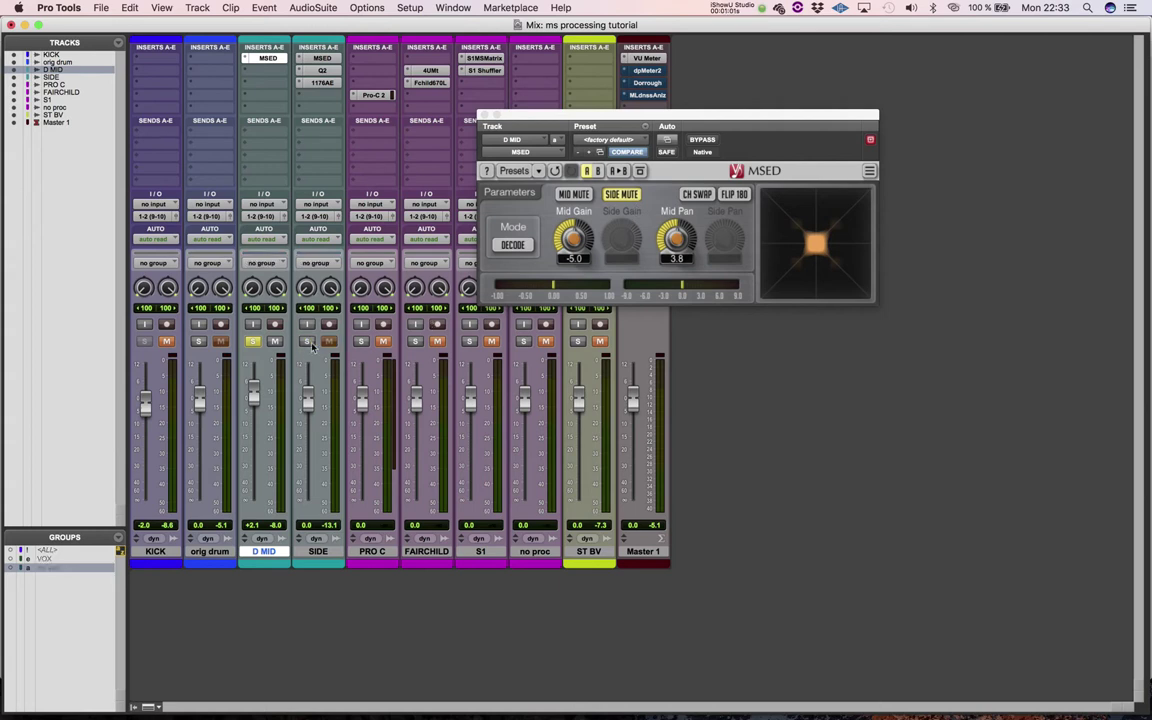
key("space")
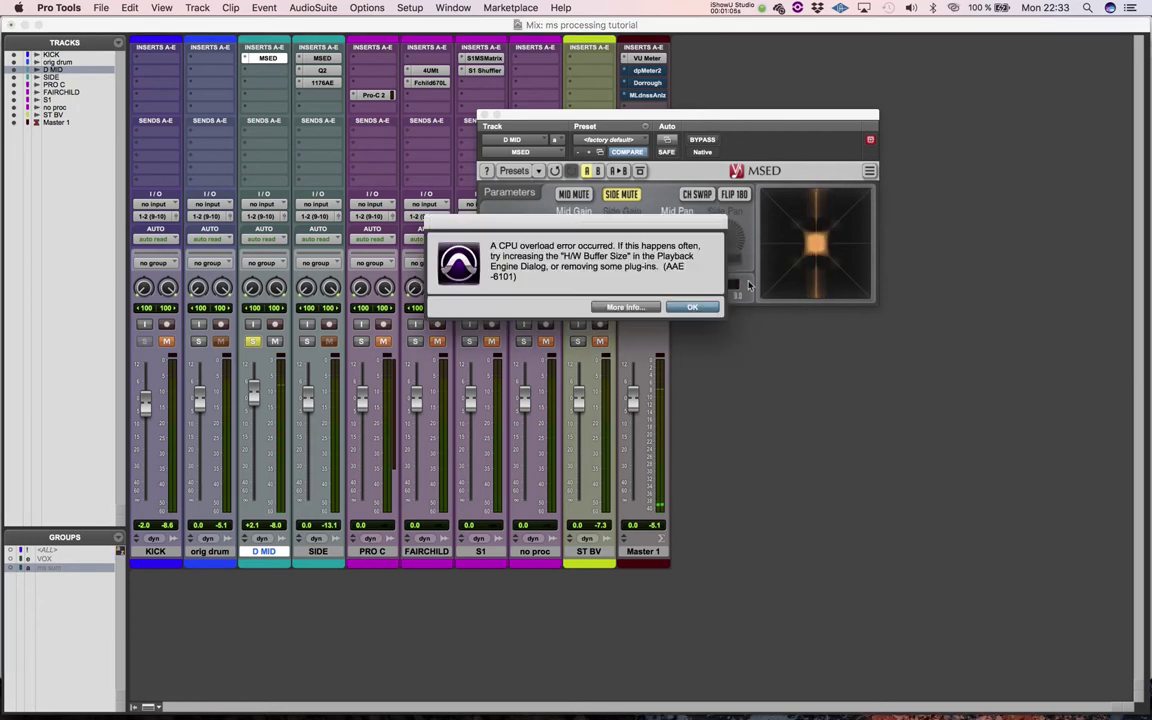
left_click(691, 308)
key("space")
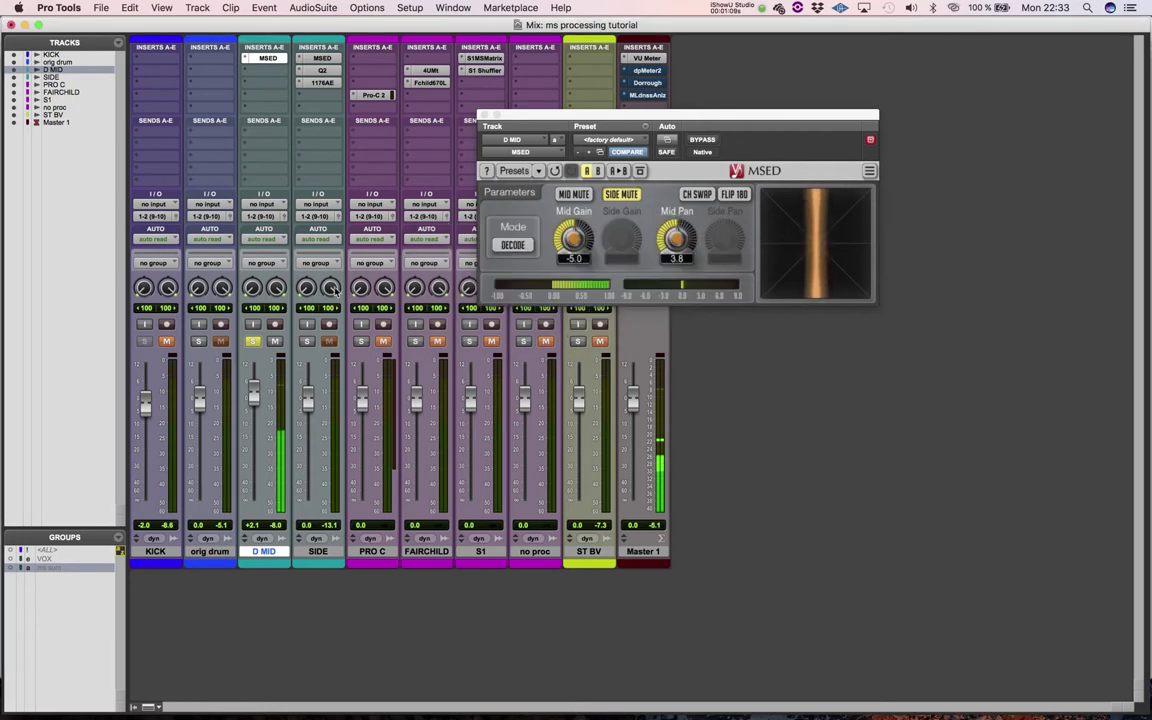
- Solo only SIDE with its Q2 and 1176AE inserts bypassed, and open its MSED plug-in
left_click(307, 341, "super")
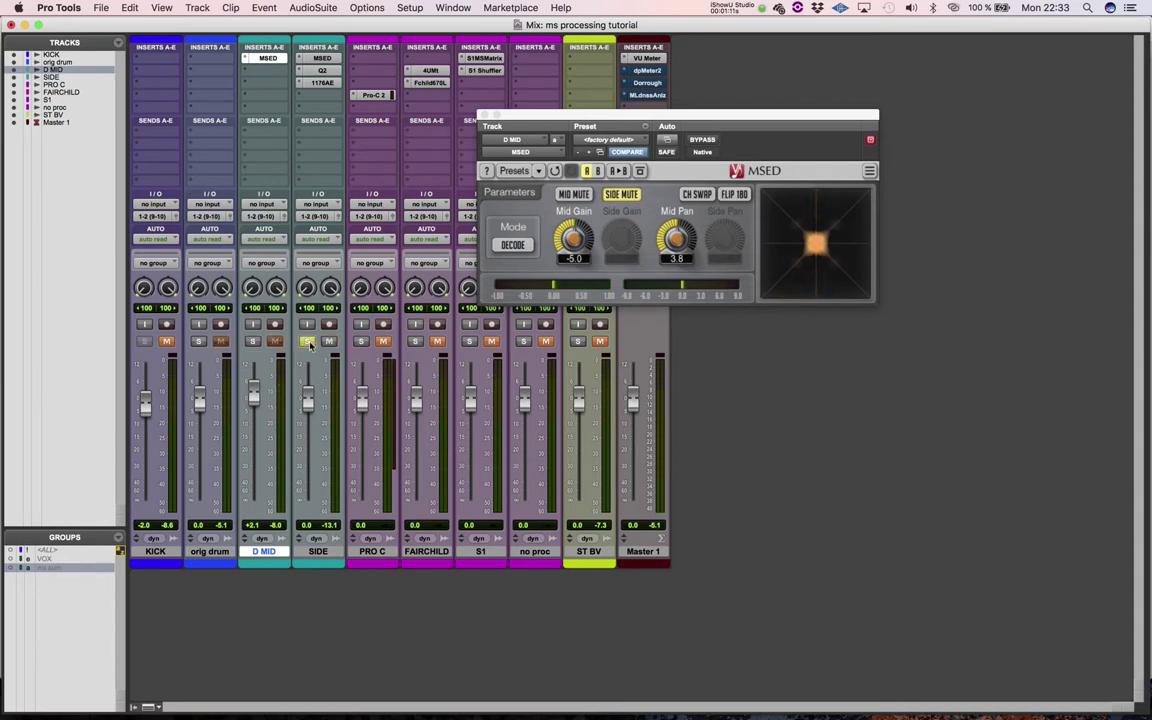
left_click(321, 70, "ctrl+super")
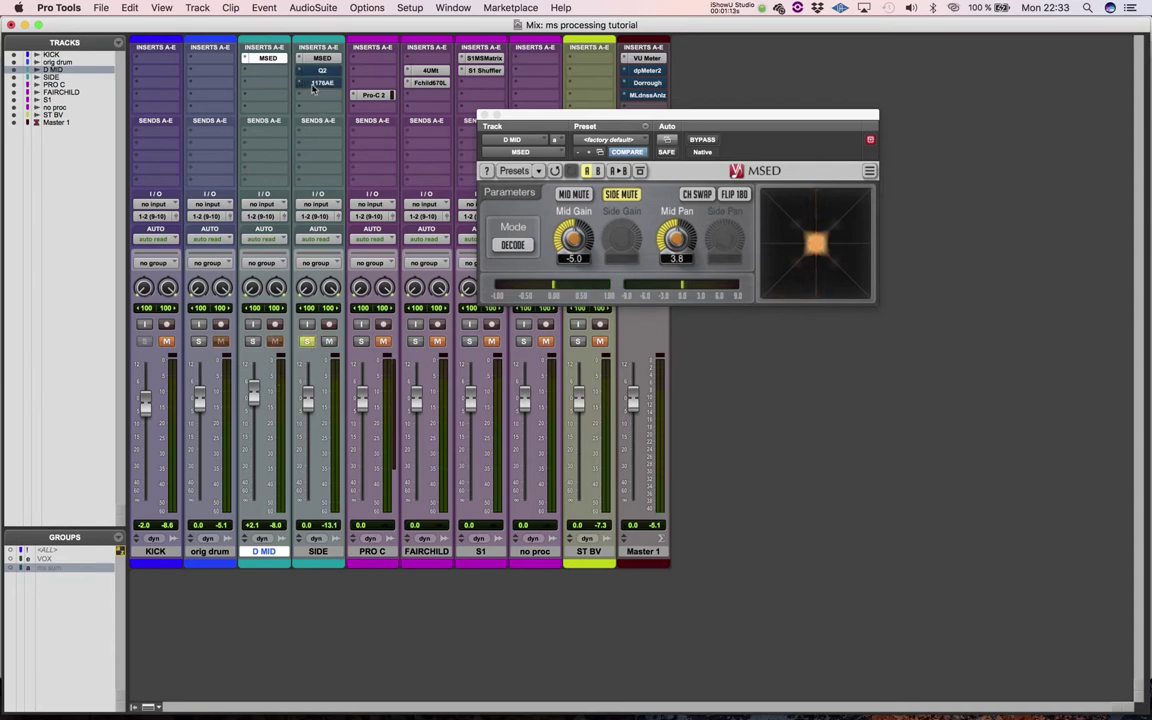
left_click(321, 64)
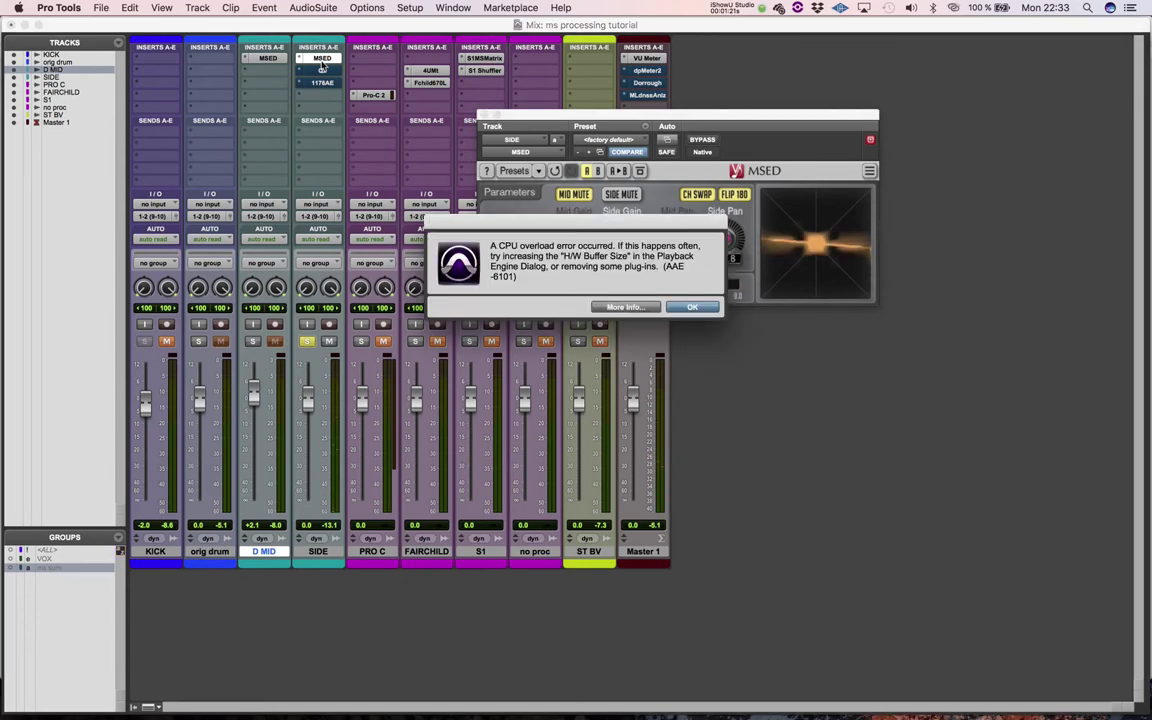
left_click(690, 307)
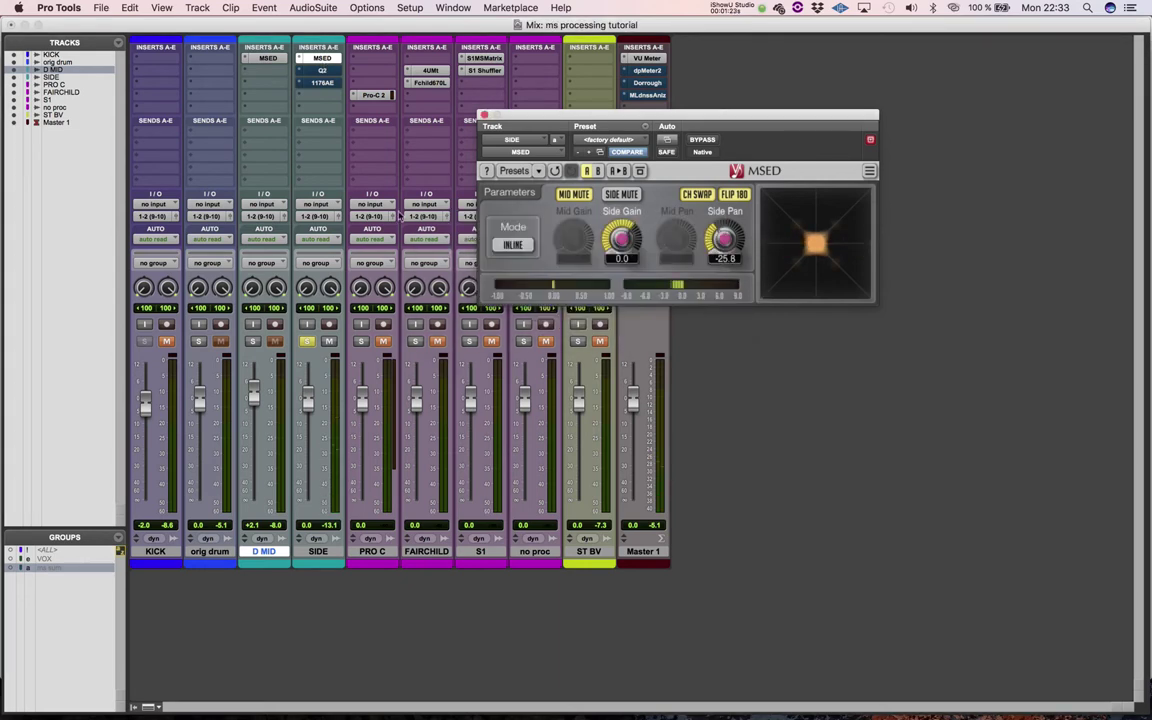
- Play D MID and SIDE soloed together and compare them with the soloed orig drum track
left_click(252, 342)
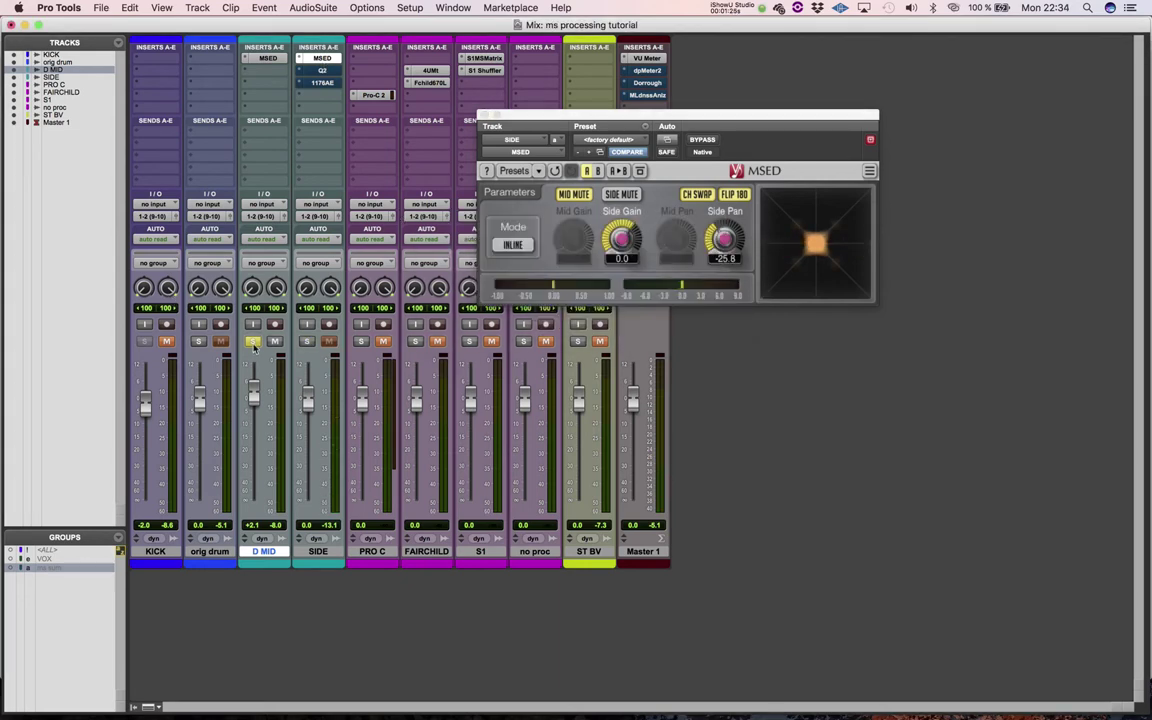
left_click(307, 342)
key("space")
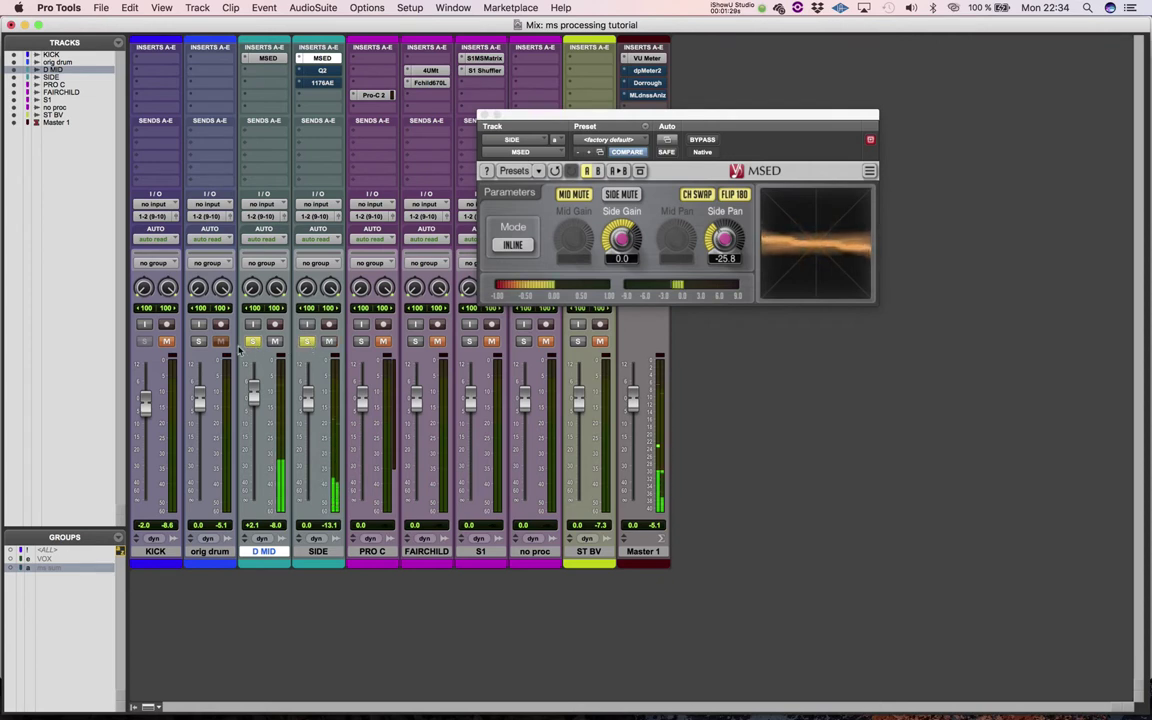
left_click(199, 342)
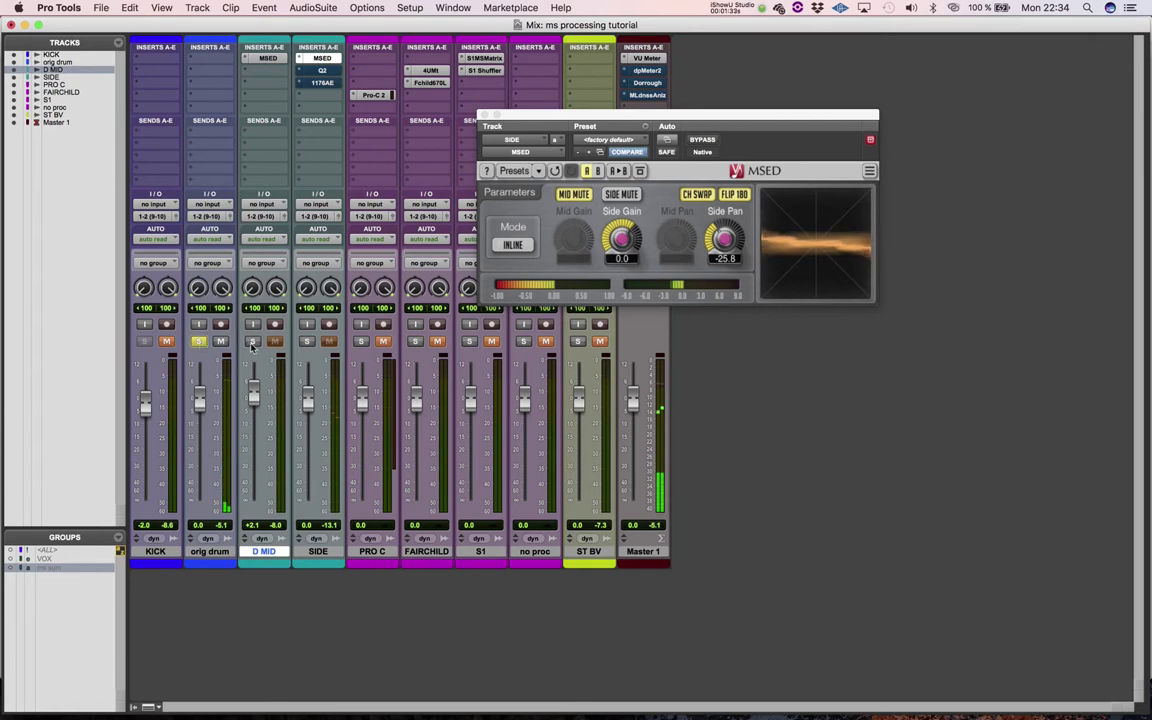
left_click(694, 307)
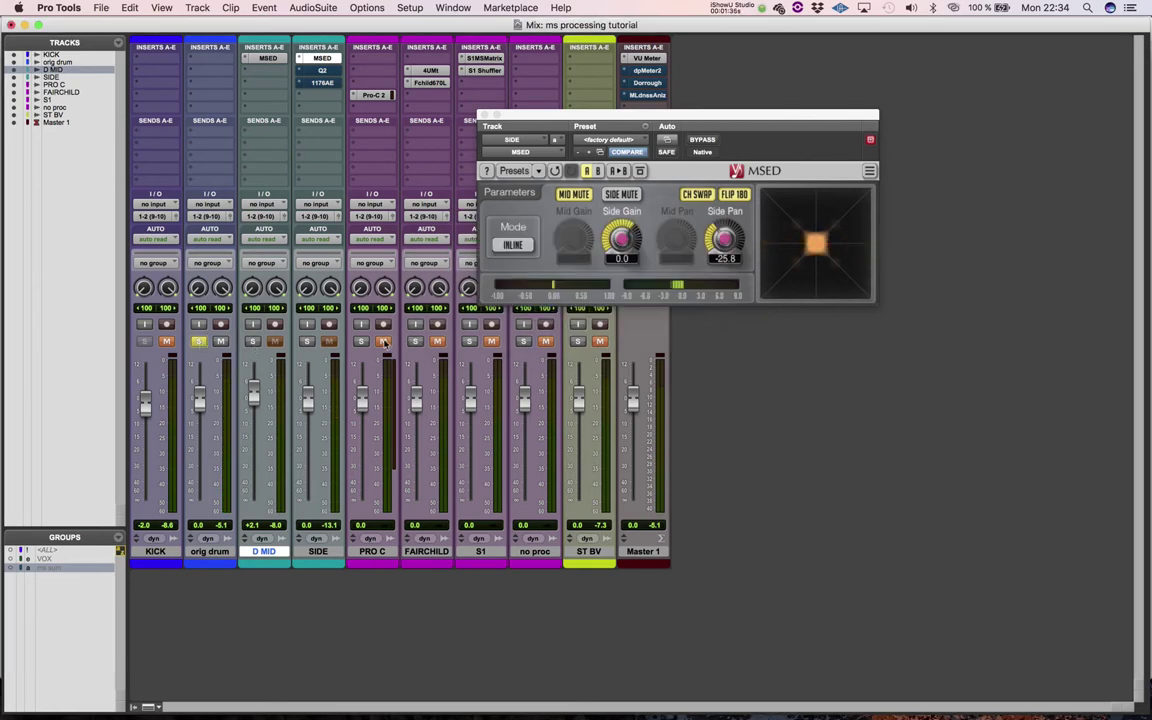
- Return the solo to D MID and SIDE and restart playback of the unprocessed mid-side sum
left_click(250, 342)
left_click(308, 342)
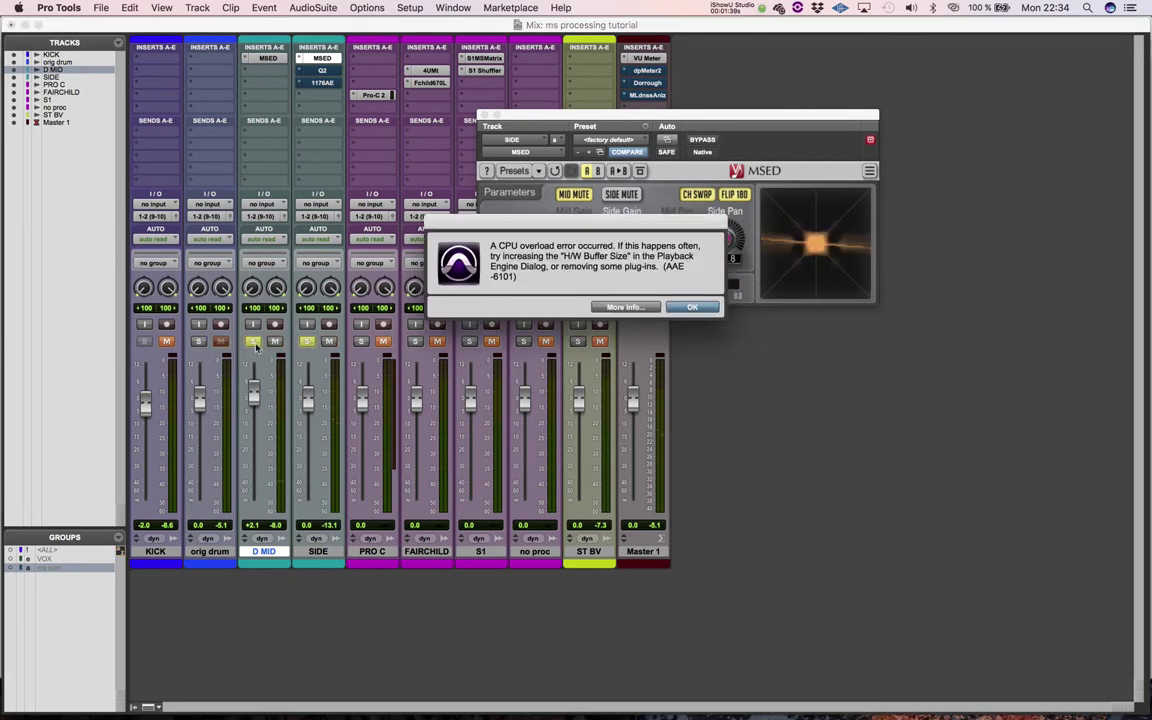
left_click(694, 307)
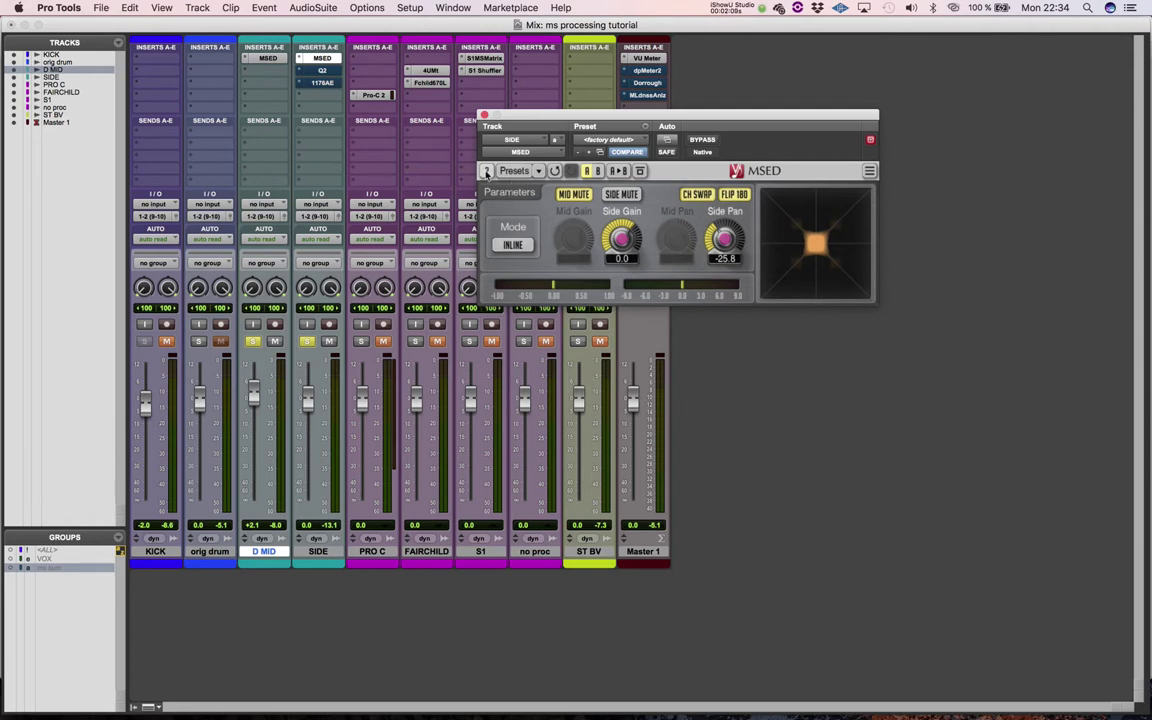
key("space")
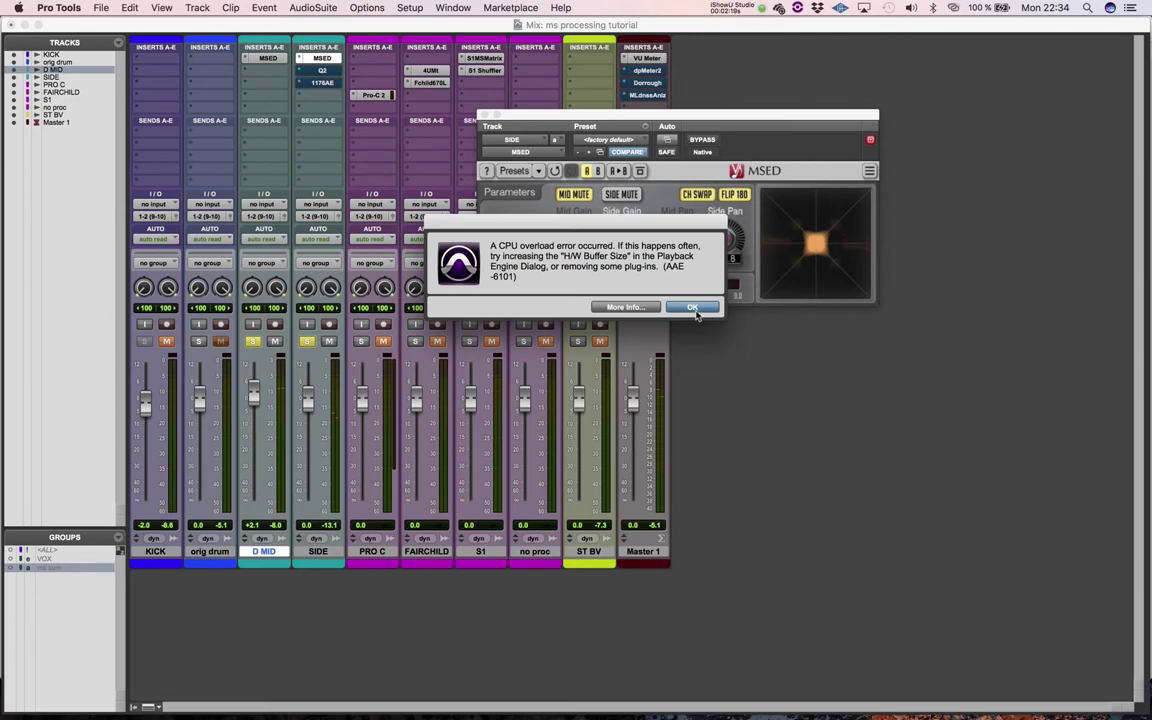
left_click(694, 306)
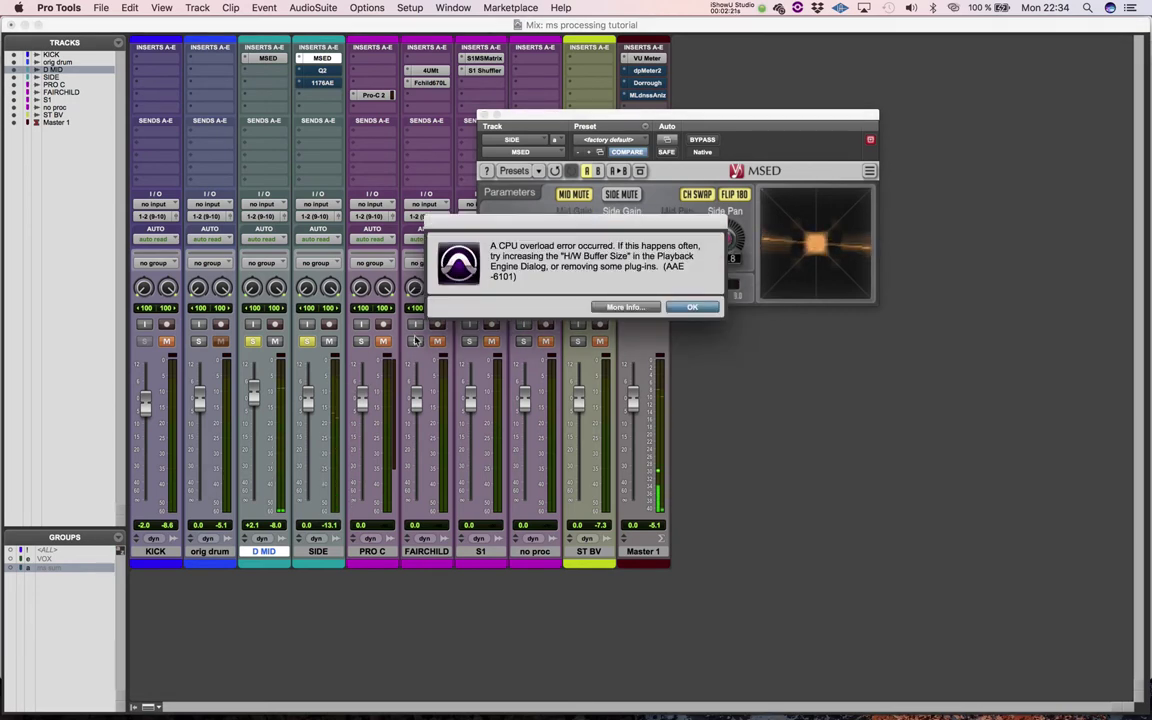
left_click(691, 308)
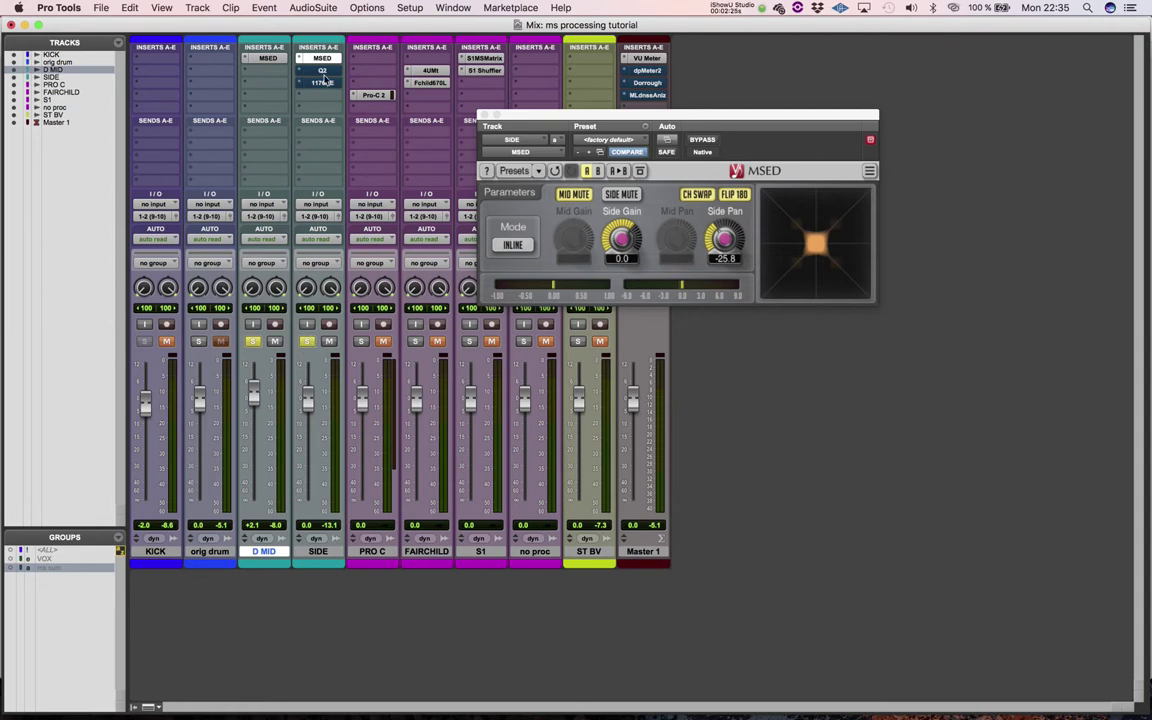
- Reactivate SIDE's Q2 and 1176AE inserts, open the Q2 equalizer, and solo orig drum for comparison
left_click(321, 70)
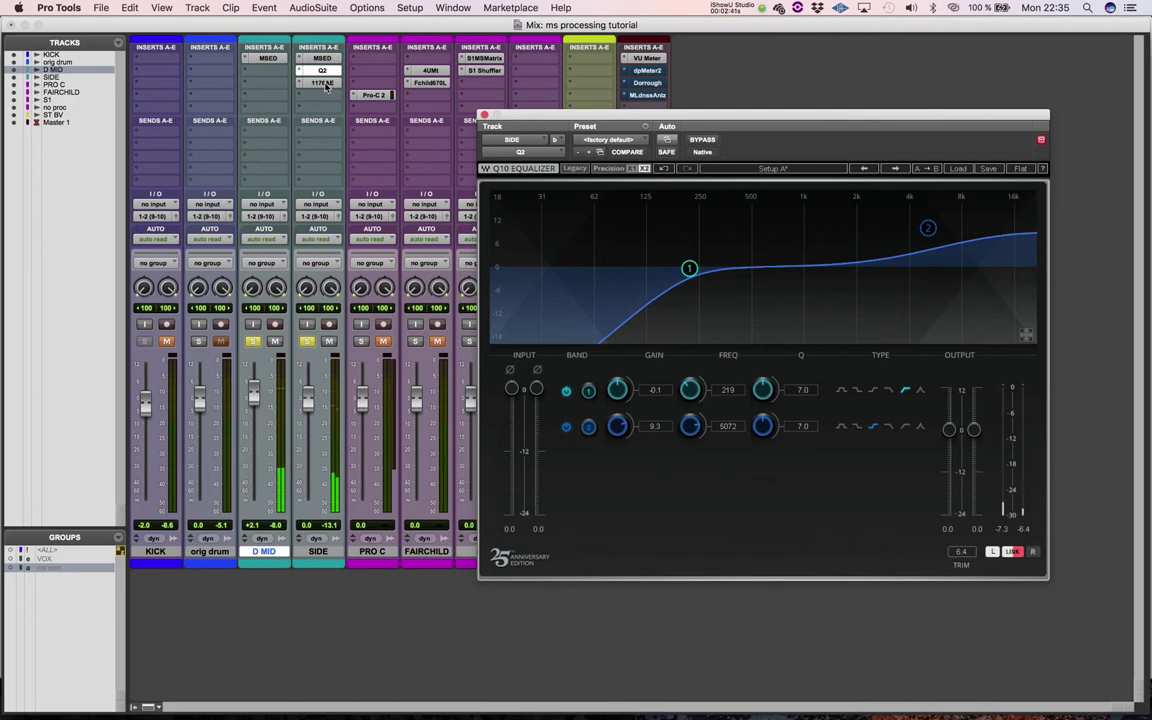
left_click(199, 342)
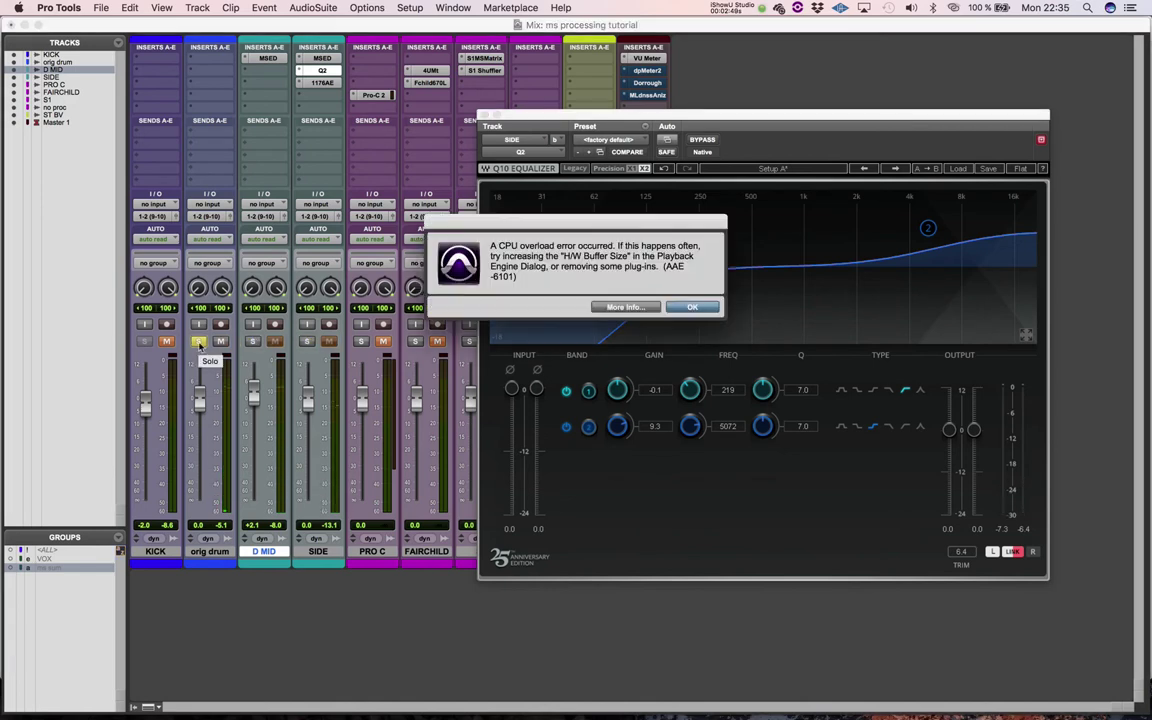
key("Return")
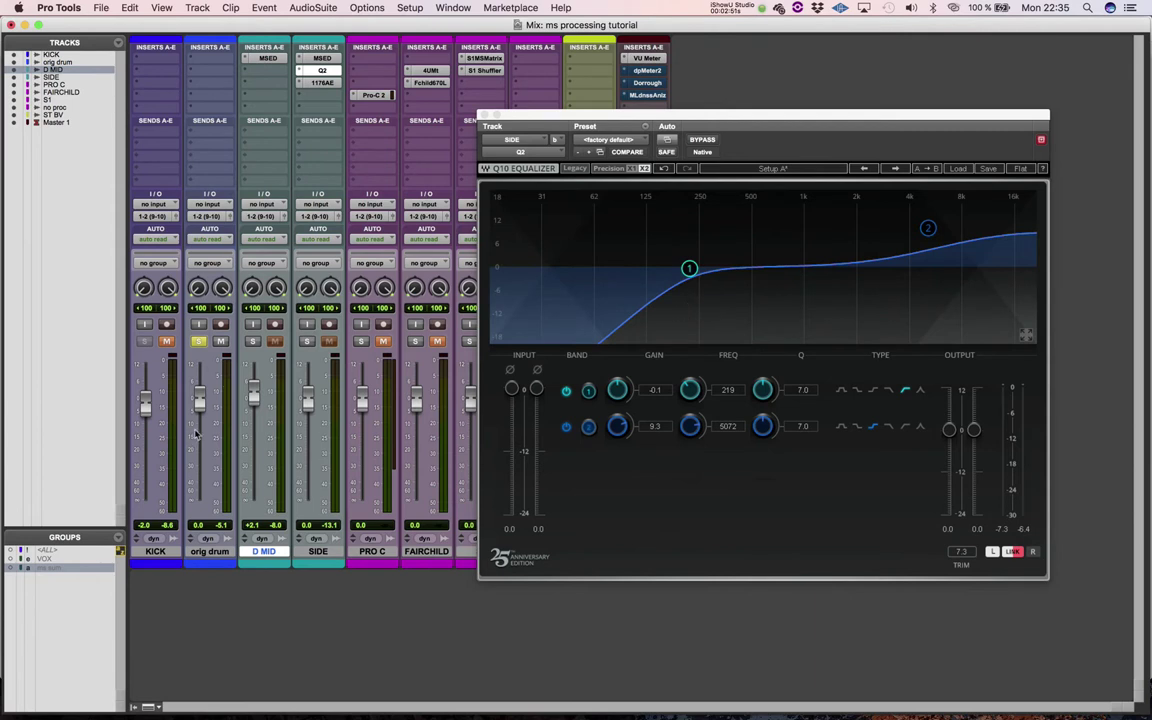
- Re-enable the ms sum group and compare the soloed D MID and SIDE pair with orig drum
left_click(252, 342)
left_click(307, 342)
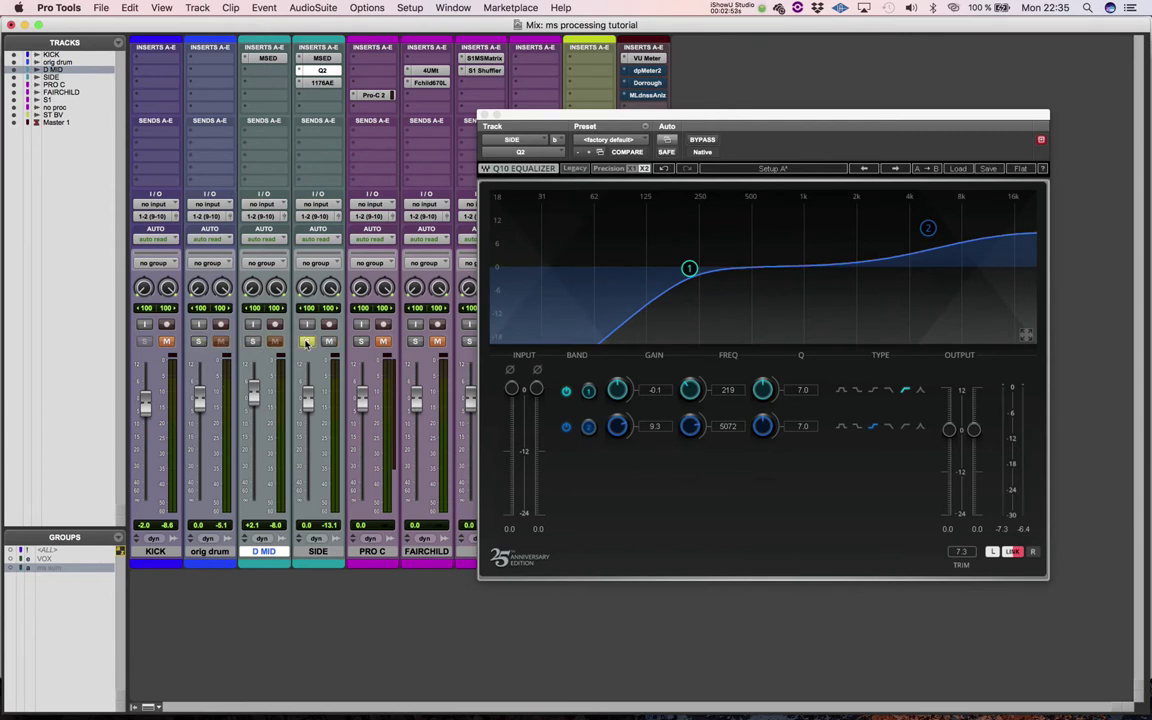
key("a")
left_click(253, 343)
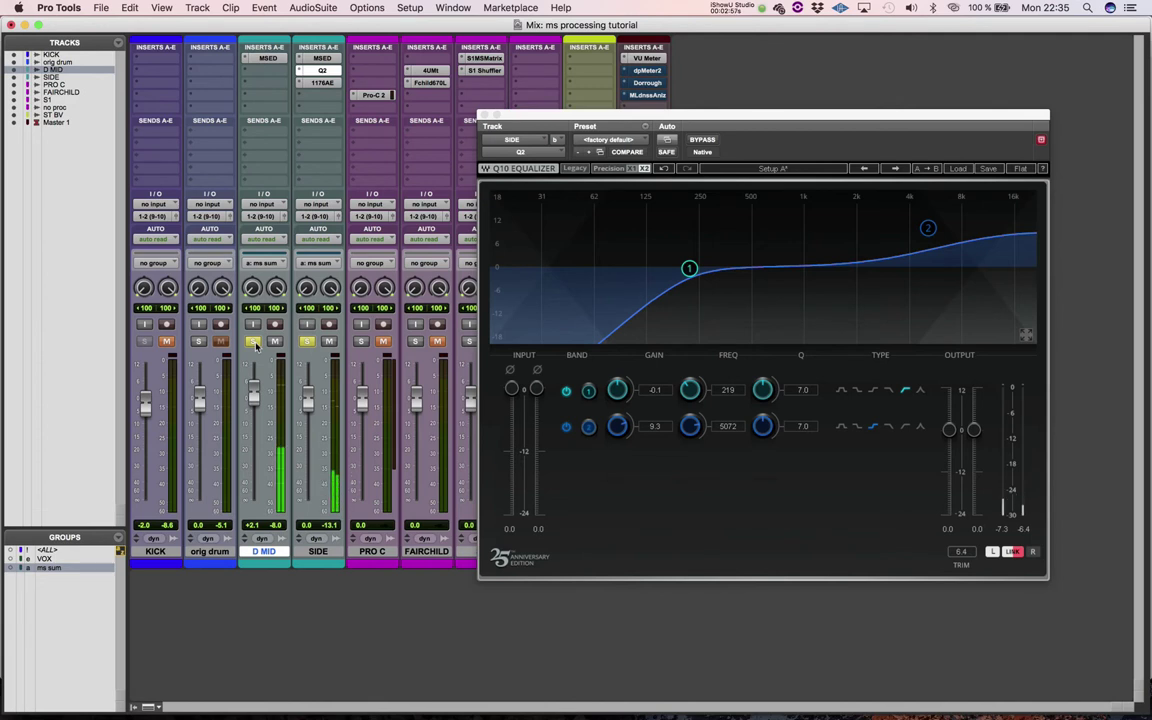
left_click(198, 342)
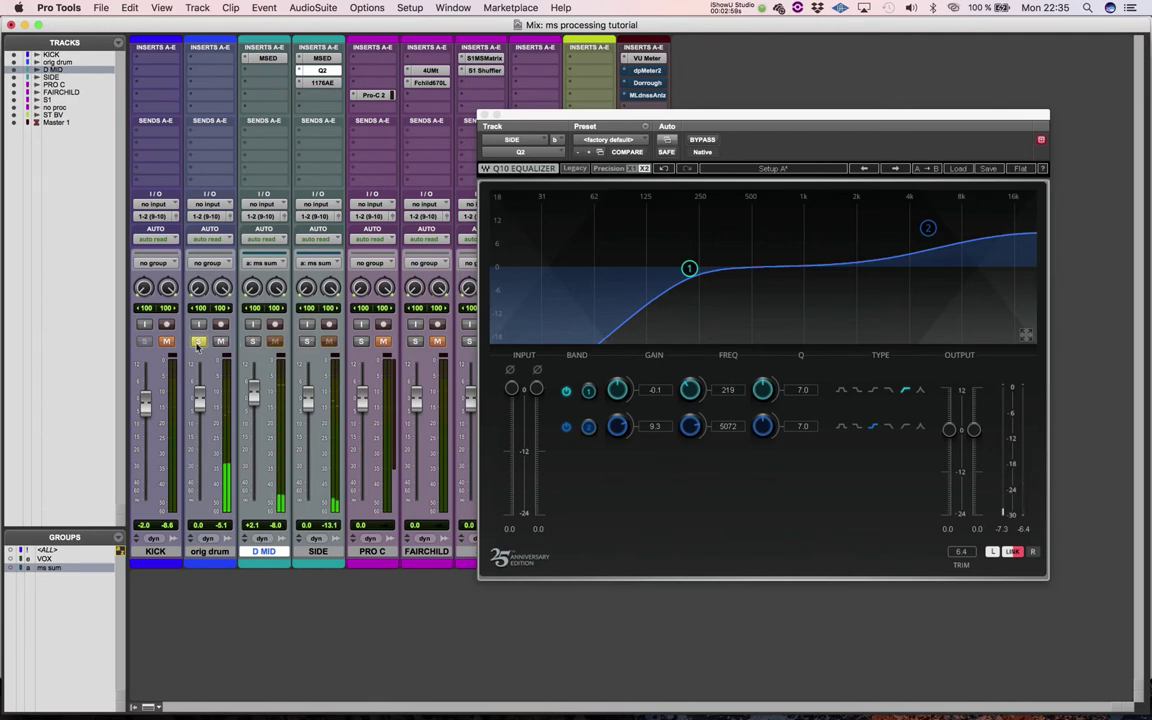
left_click(690, 308)
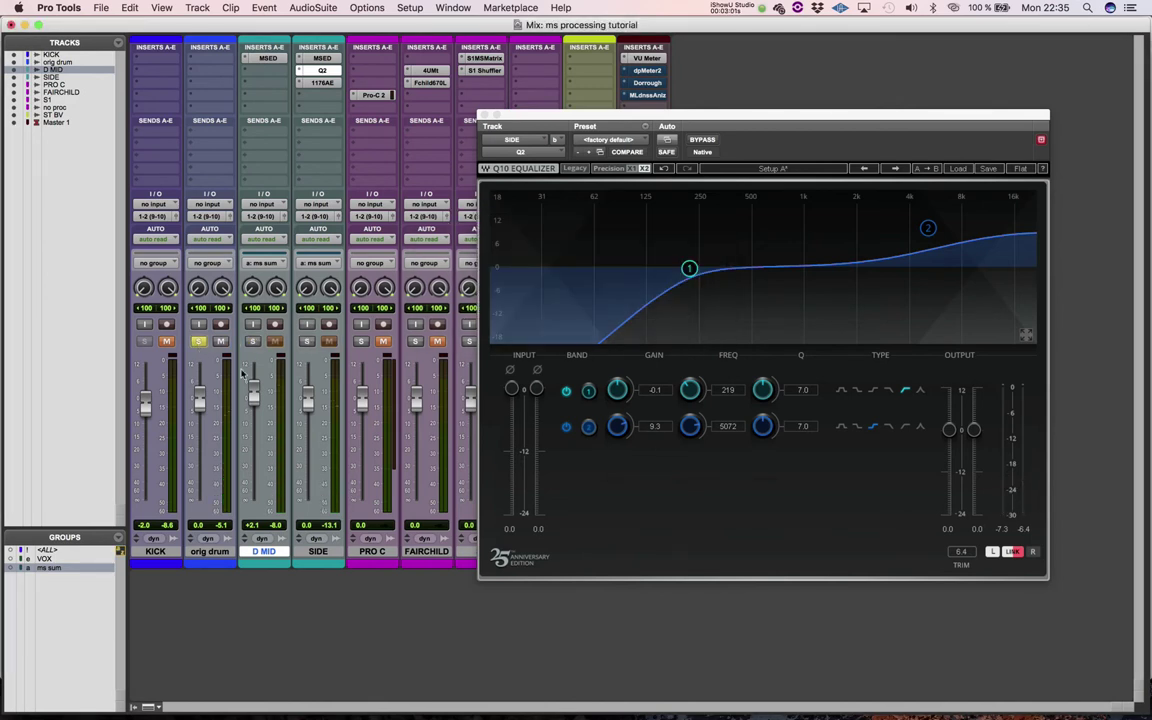
- Set the playback engine's H/W buffer size to 512 samples and apply the setting
left_click(409, 8)
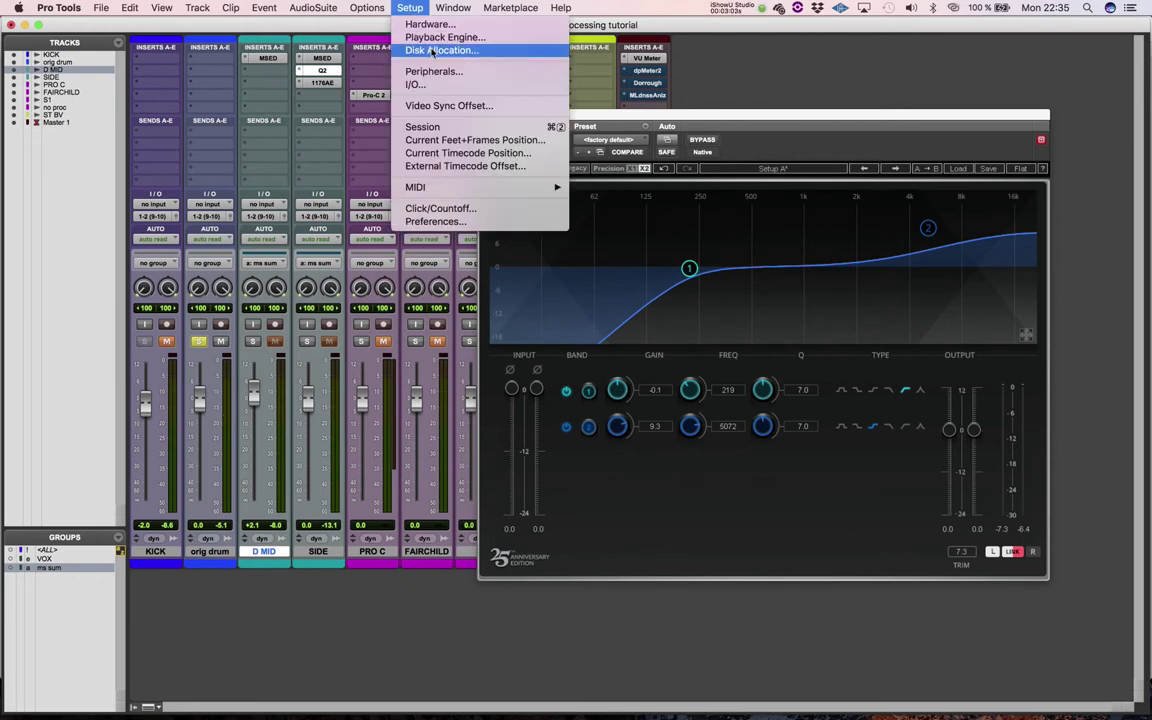
left_click(388, 40)
left_click(597, 253)
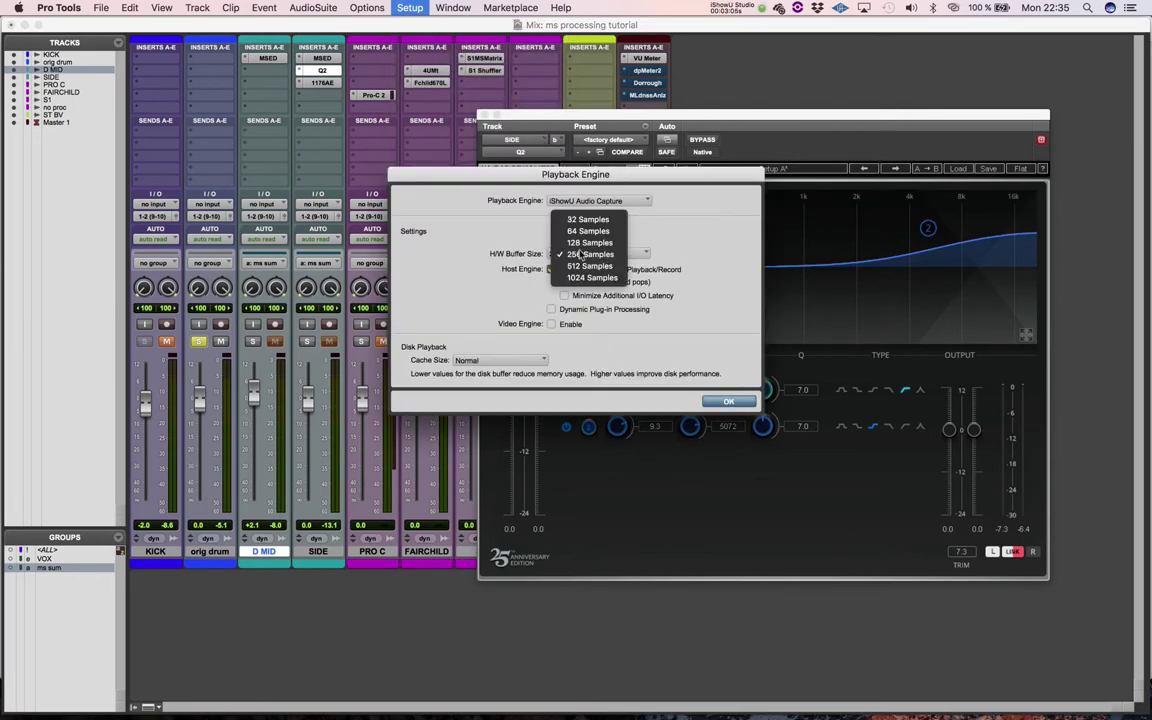
left_click(575, 267)
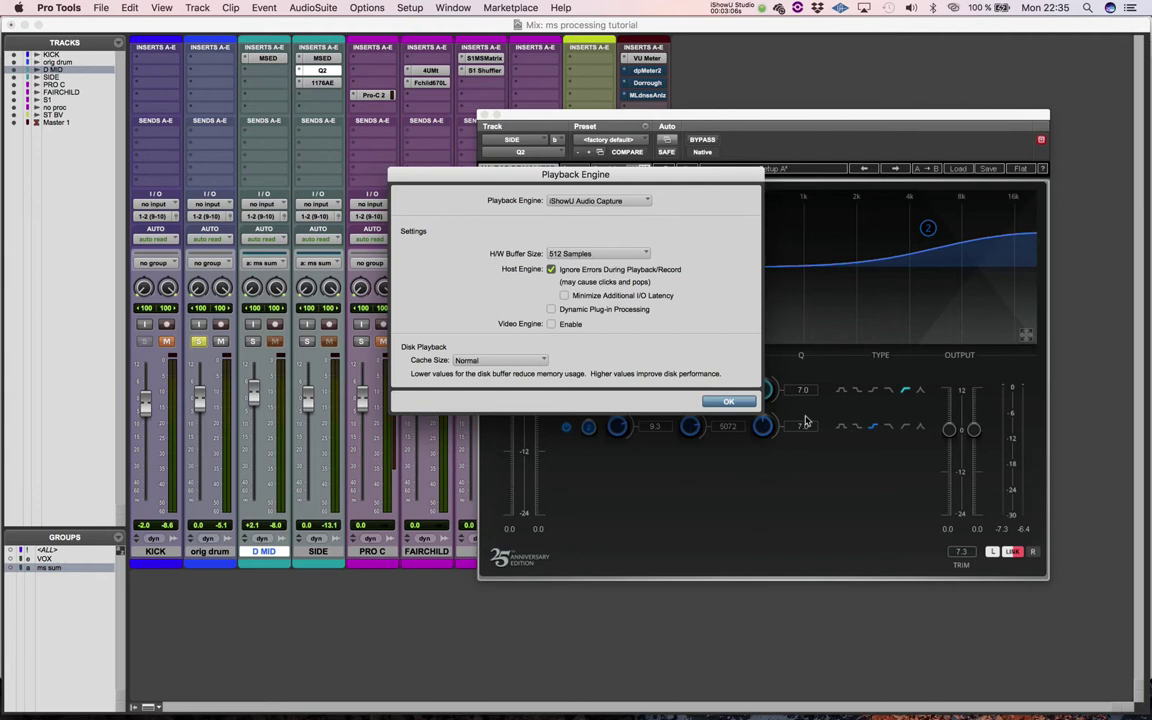
left_click(727, 401)
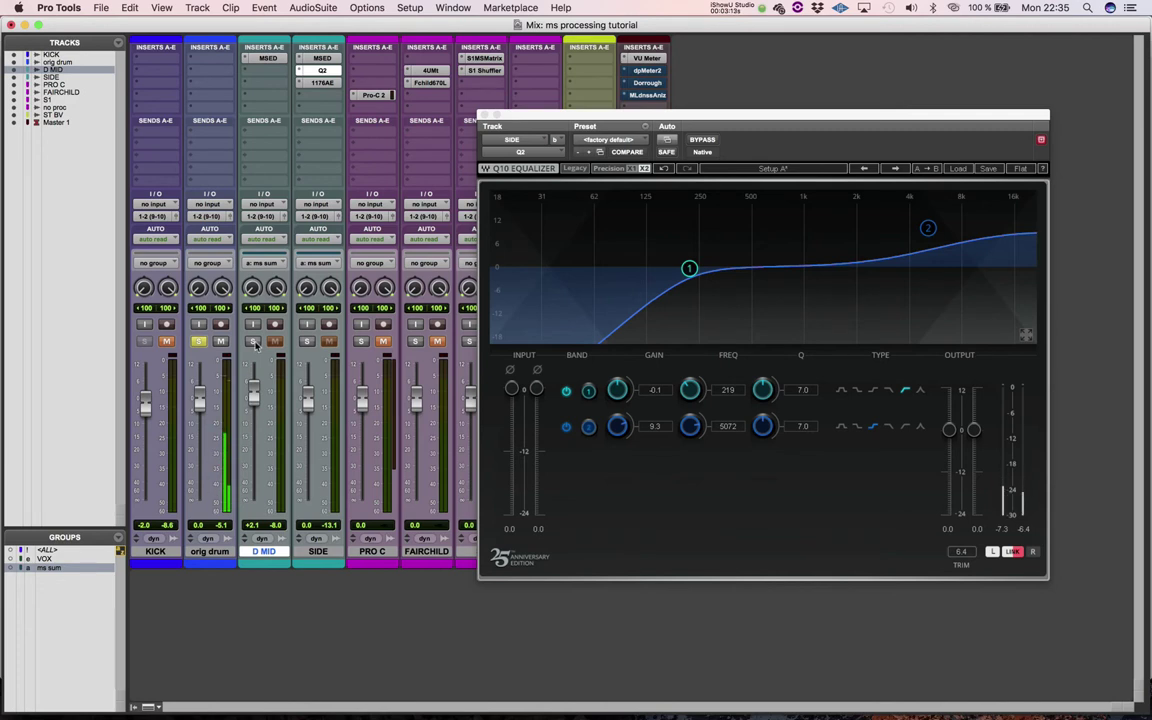
- Compare the soloed D MID and SIDE pair with orig drum, ending on the pair, and close the Q2 equalizer
left_click(254, 342)
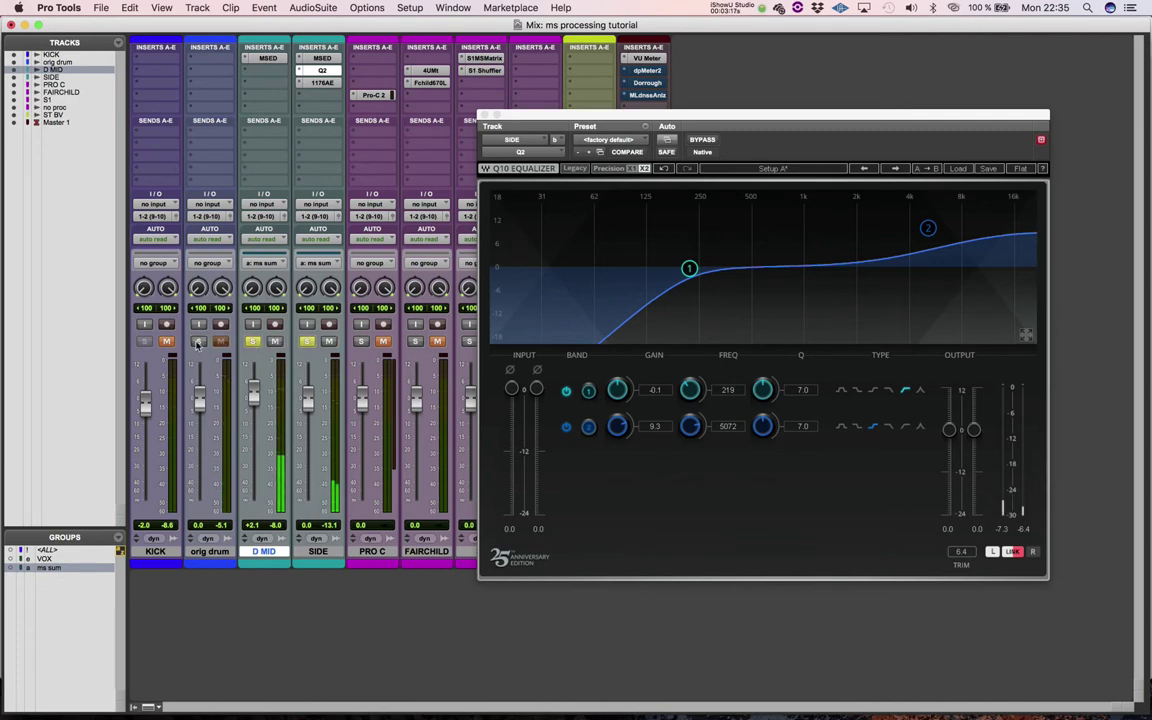
left_click(198, 342)
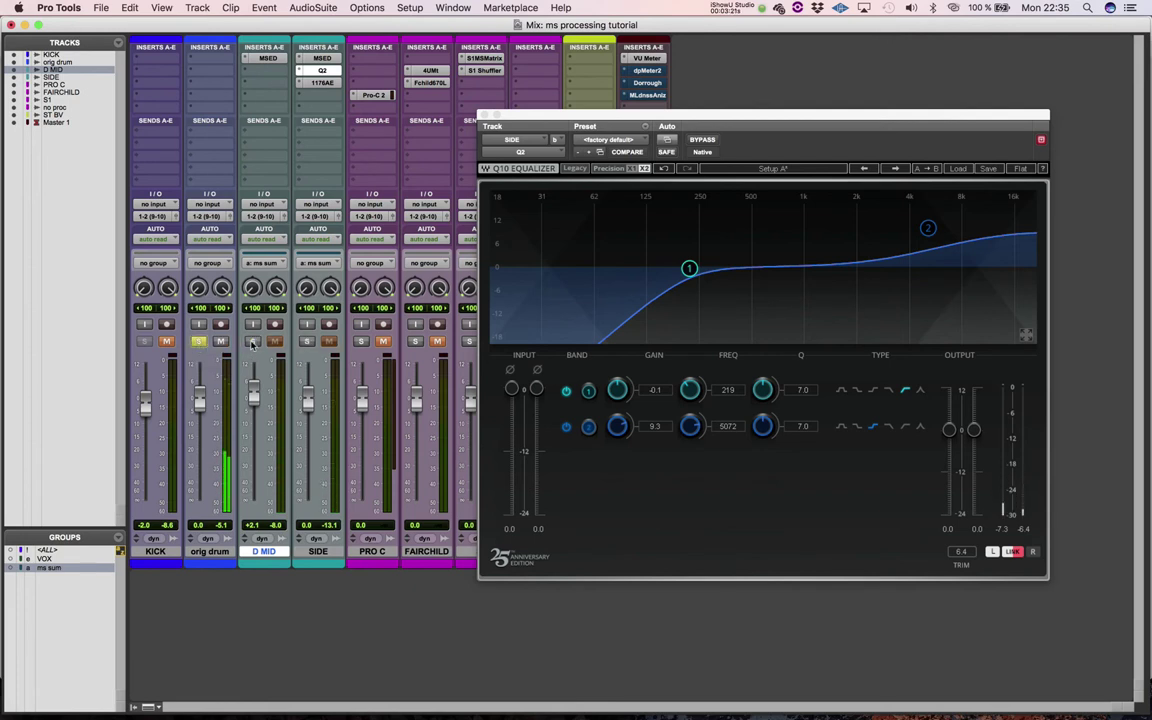
left_click(252, 342)
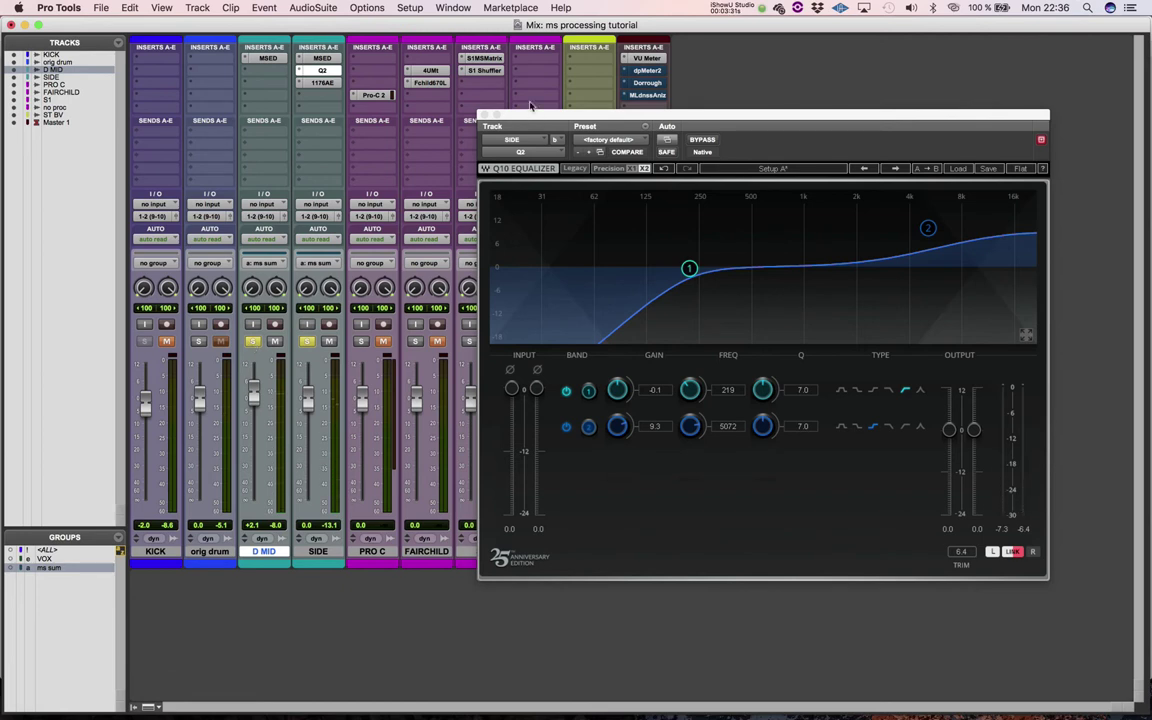
left_click(318, 69)
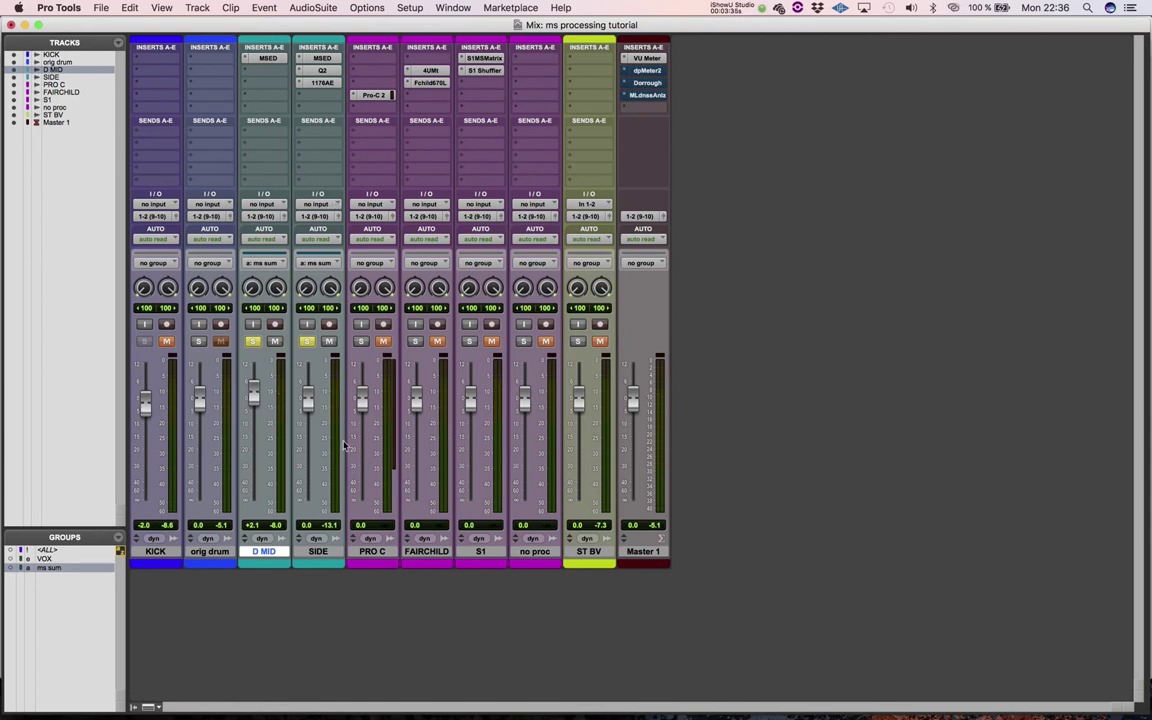
- Highlight the SIDE, ST BV, PRO C, FAIRCHILD and S1 tracks in turn to point out the example material
left_click(320, 553)
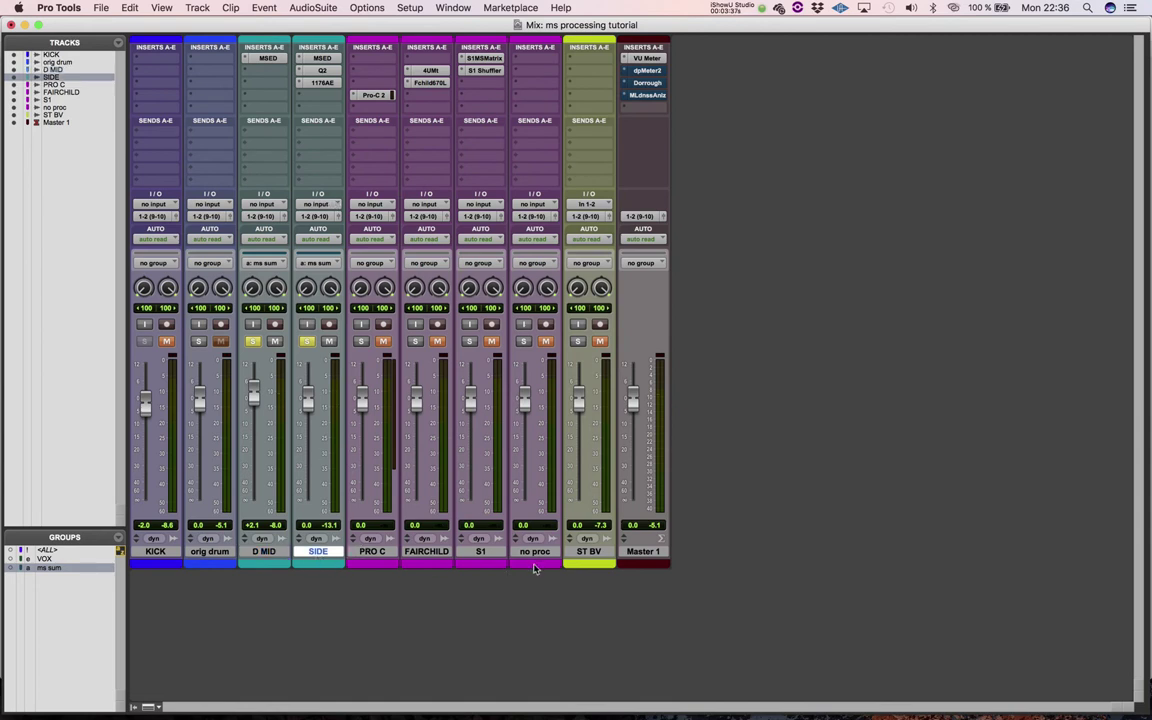
left_click(581, 555)
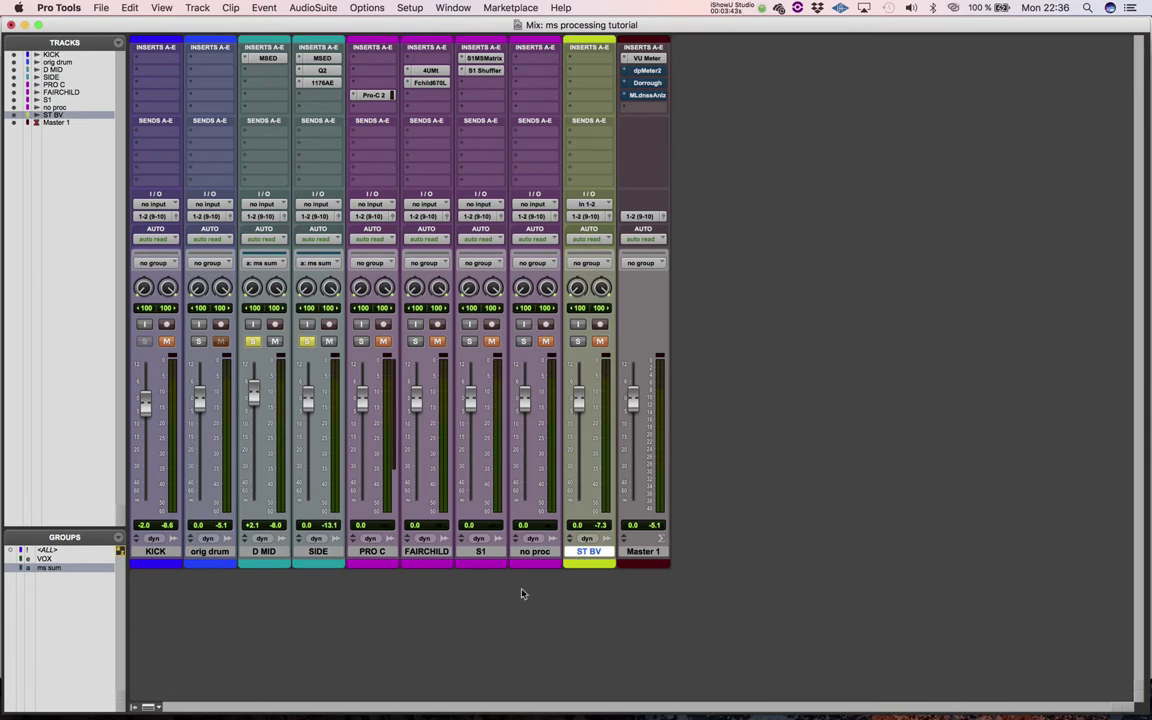
left_click(372, 552)
left_click(427, 552)
left_click(481, 552)
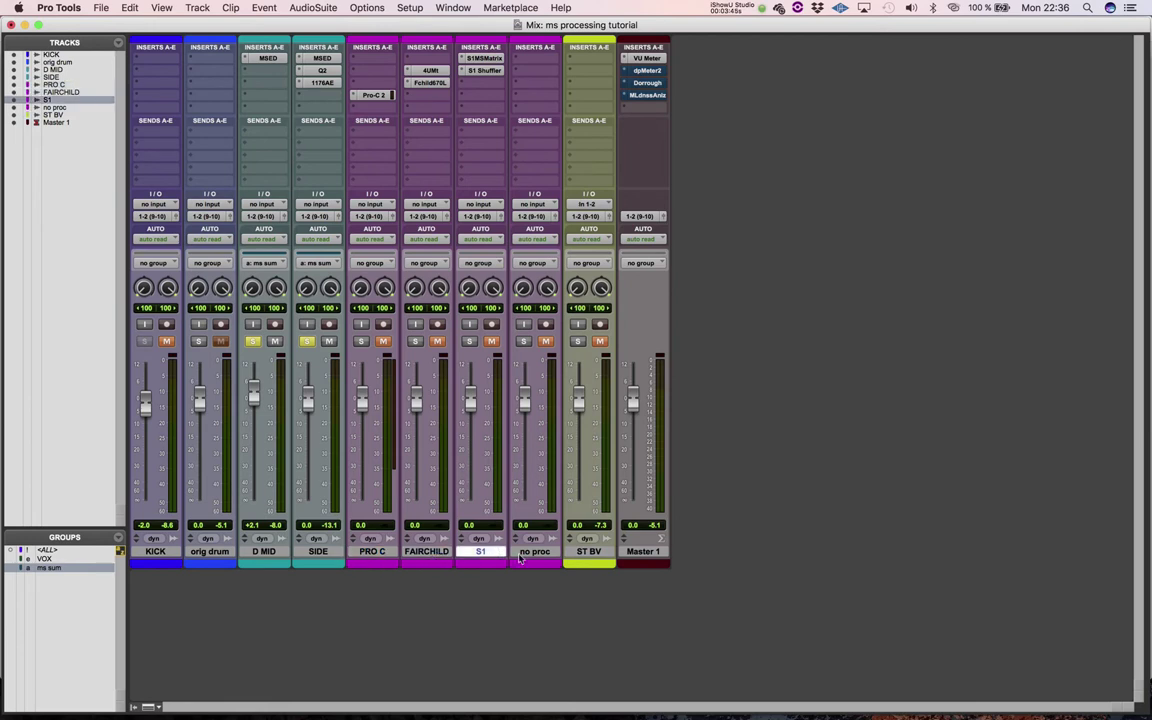
- Mute D MID and SIDE and release their solo, and solo the unmuted no proc track
left_click(535, 552)
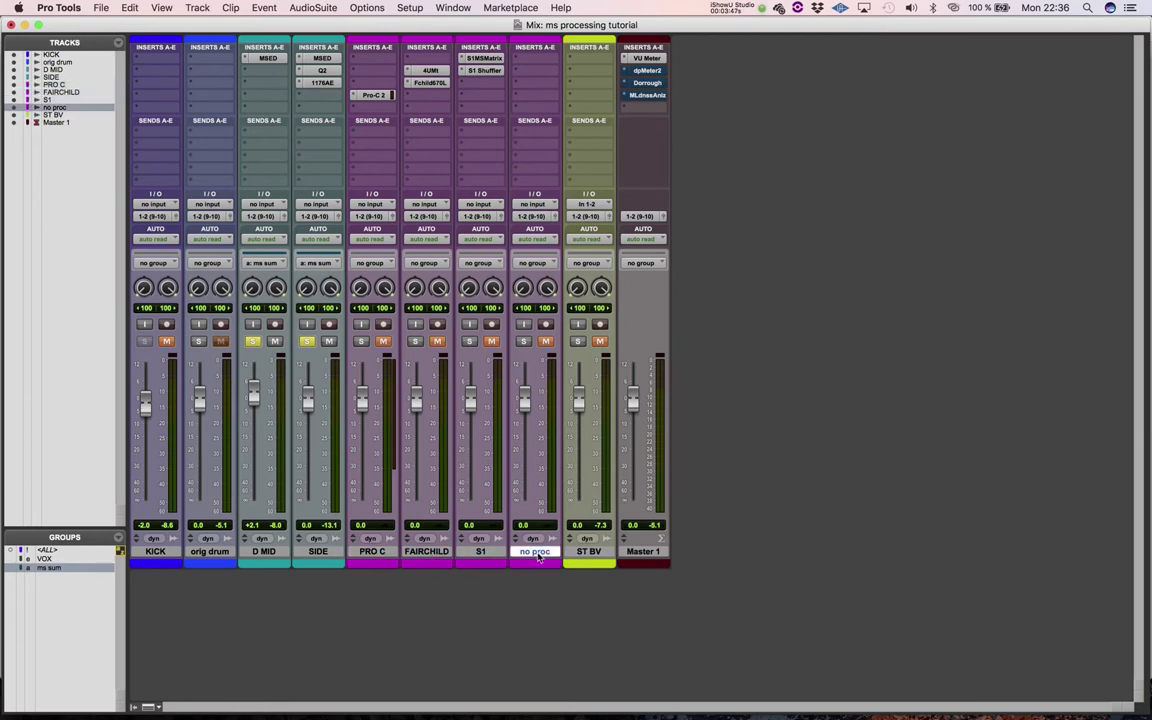
left_click(306, 341)
left_click(523, 341)
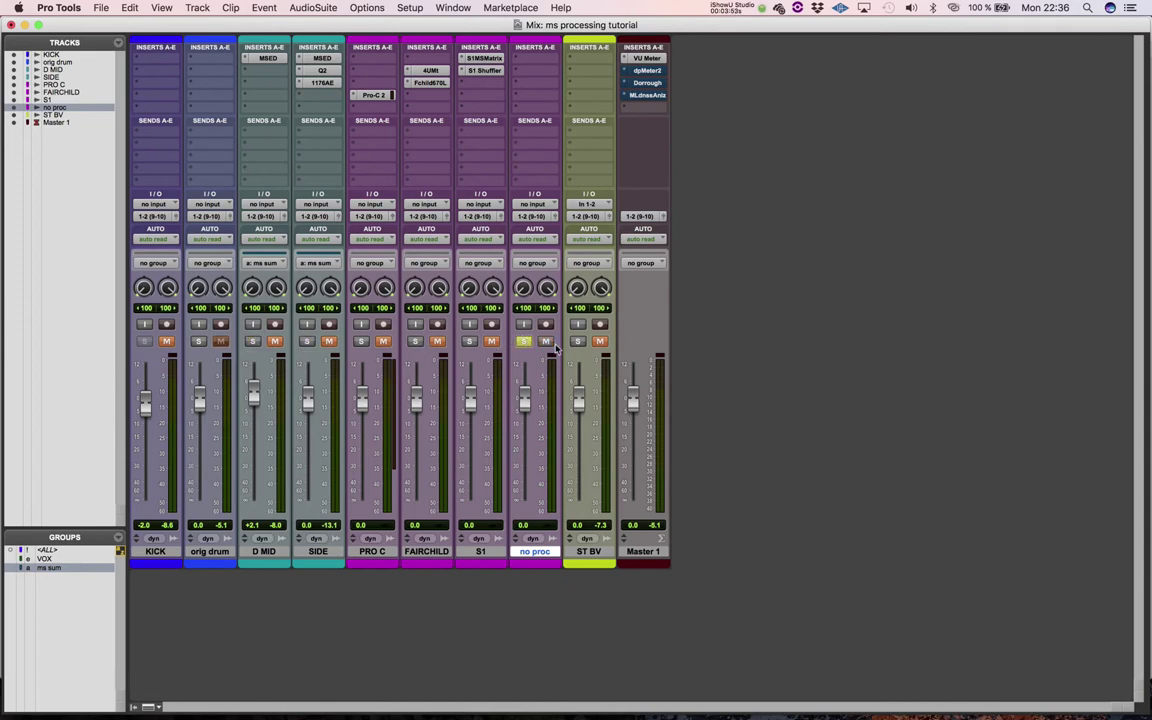
- Select 38|3 to 65|1 across the PRO C, FAIRCHILD, S1 and no proc clips and play it with no proc soloed
key("super+equal")
key("space")
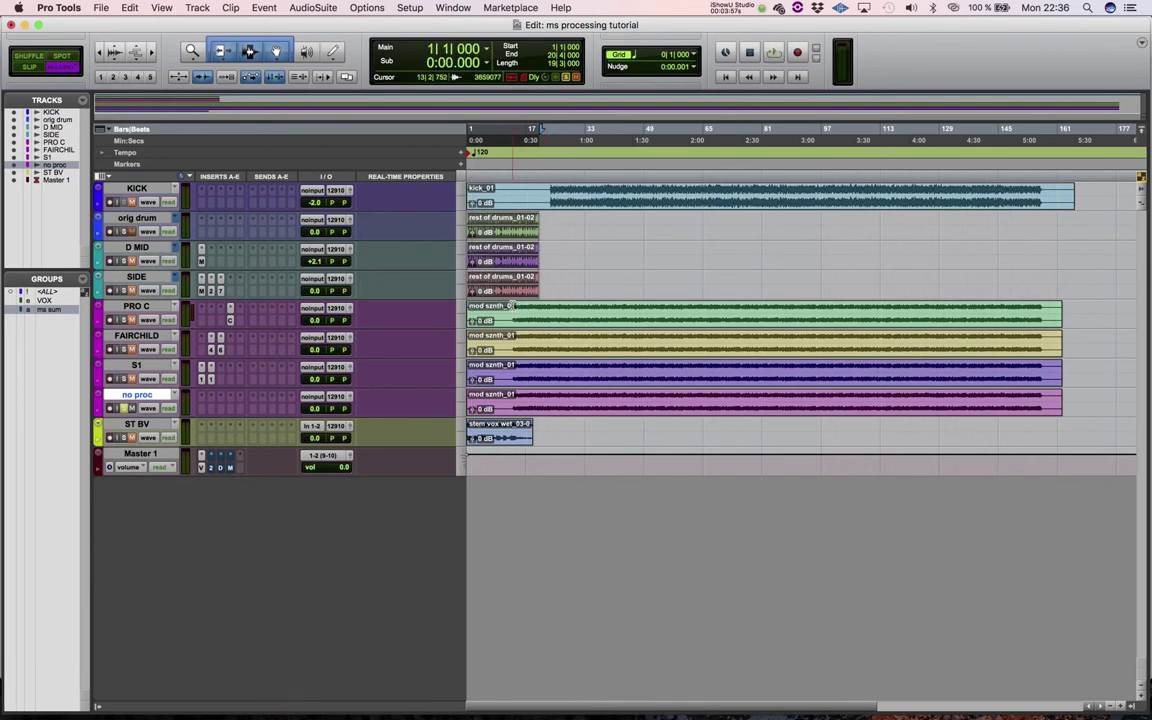
left_click_drag(513, 310, 648, 345)
key("space")
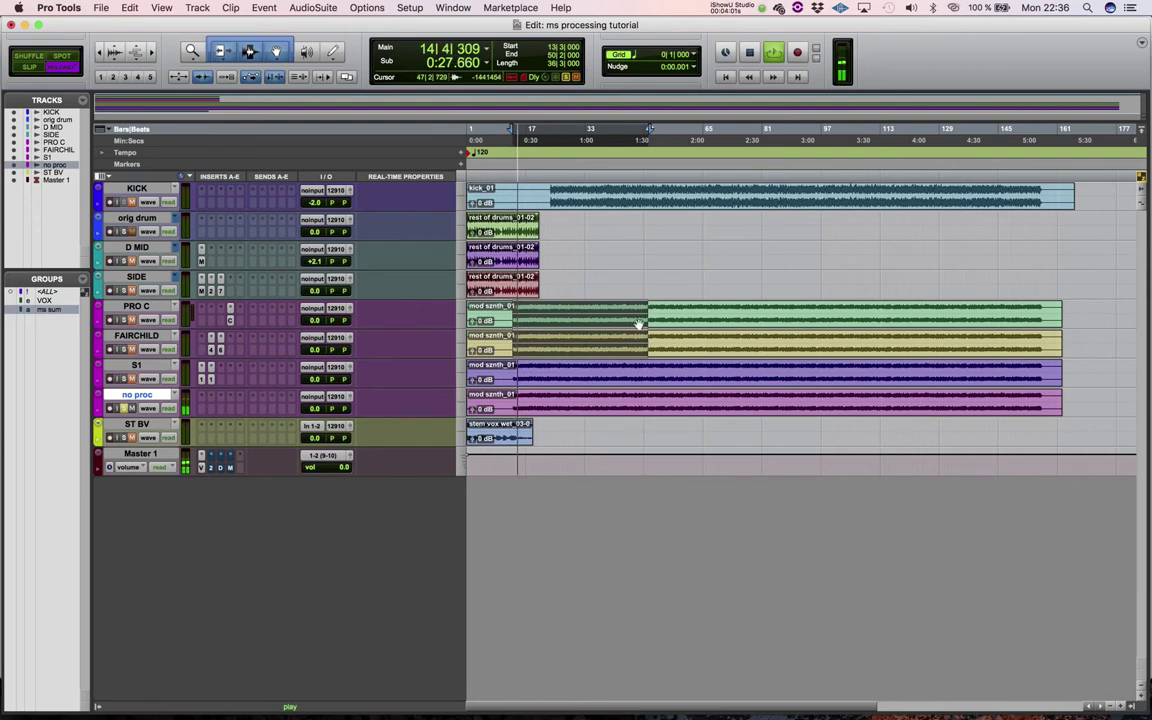
key("space")
left_click_drag(605, 306, 703, 409)
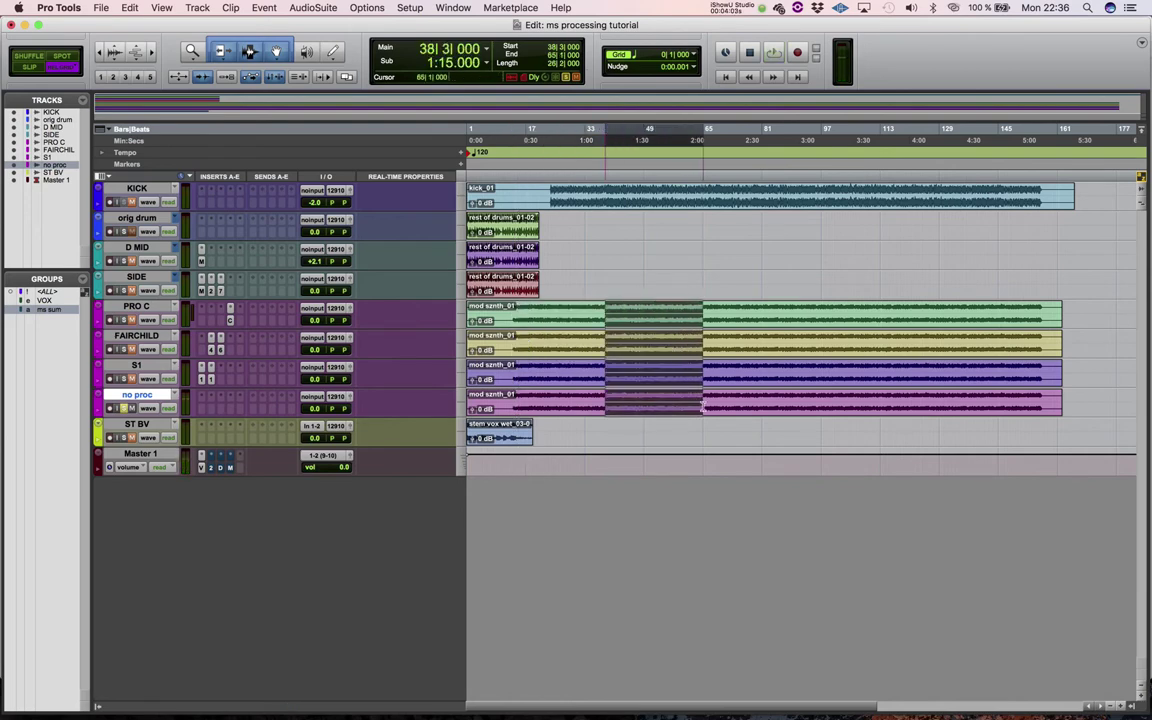
key("space")
key("super+equal")
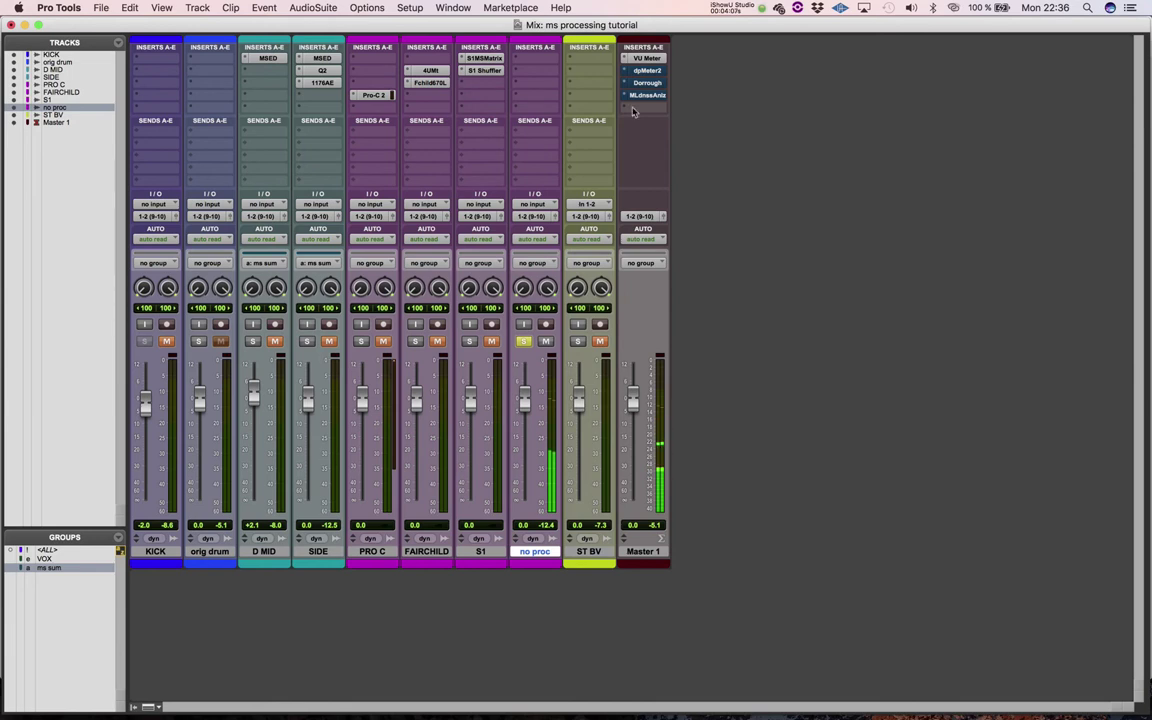
key("space")
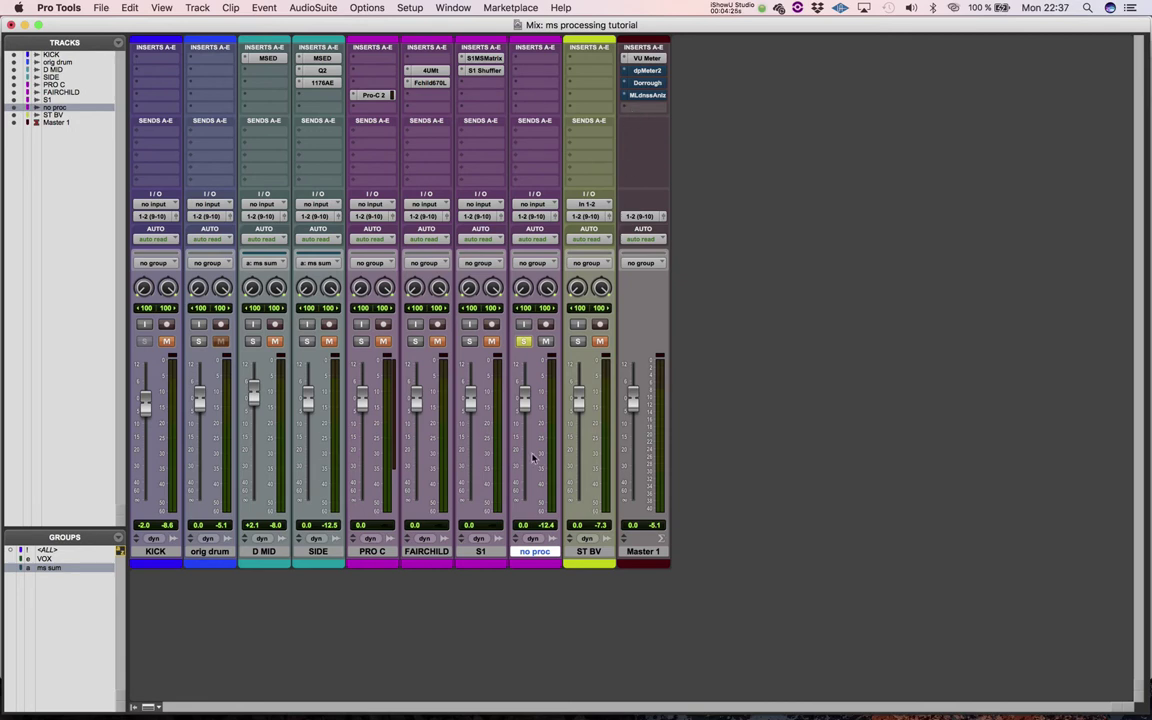
- Solo and unmute the S1 track, and audition its S1 MS Matrix with the S1 Shuffler insert bypassed
left_click(481, 550)
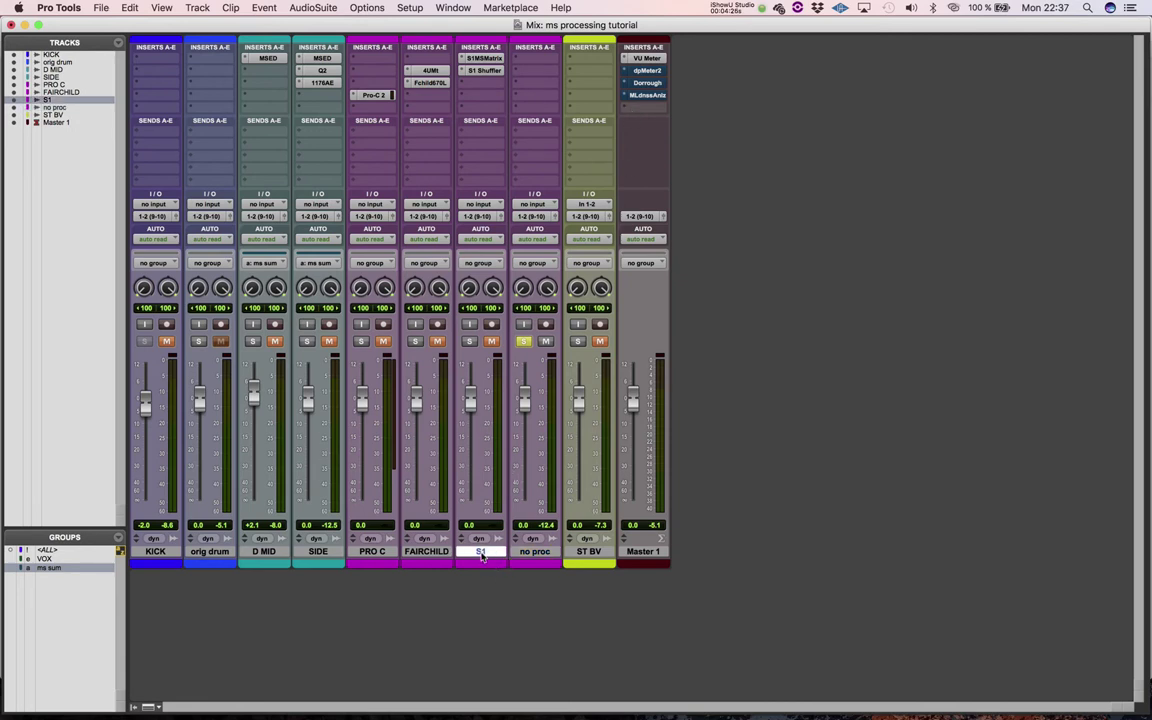
left_click(469, 341)
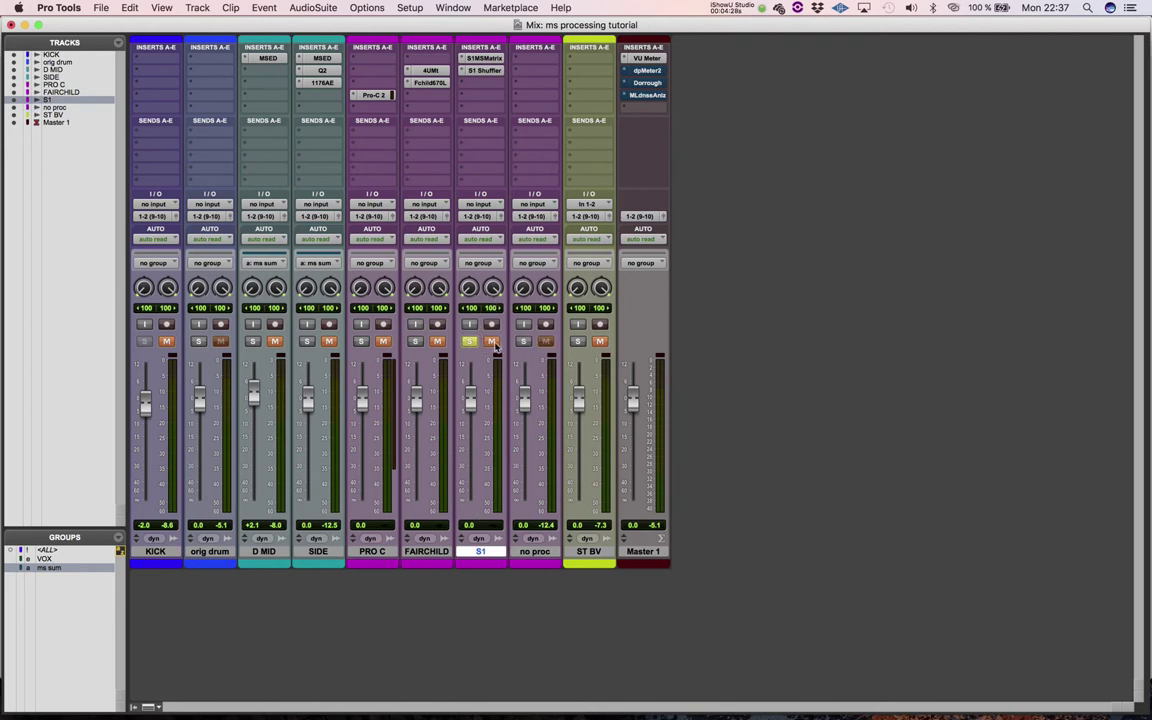
left_click(484, 58)
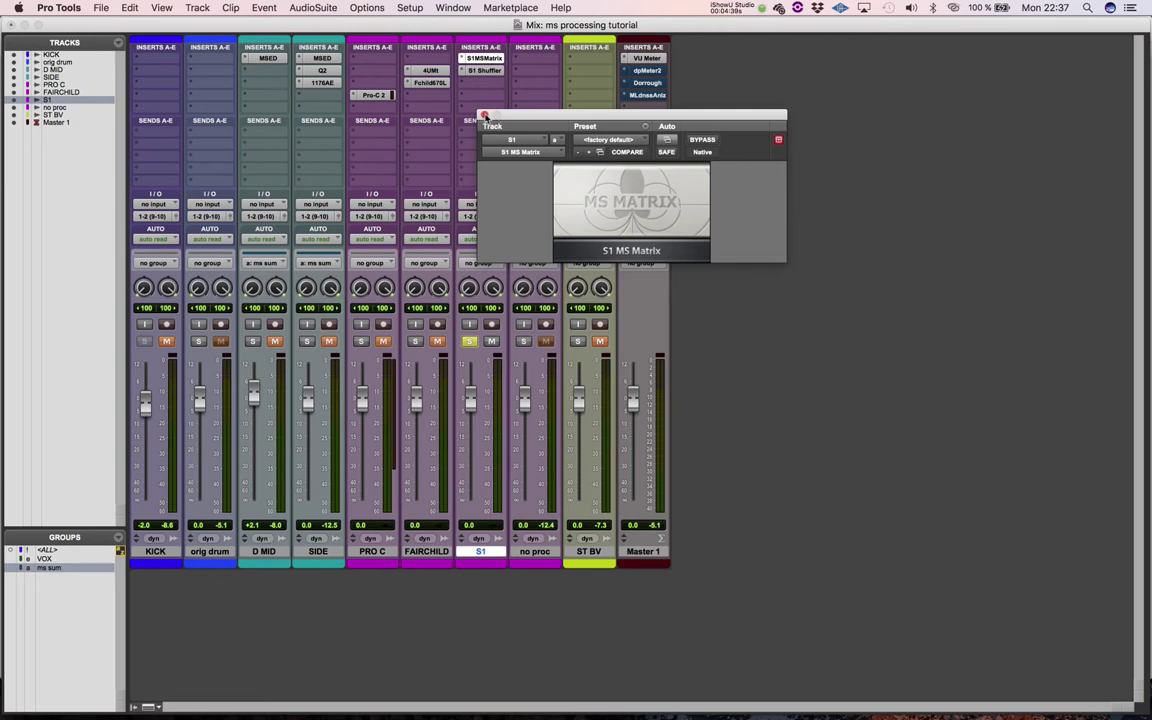
left_click(481, 71)
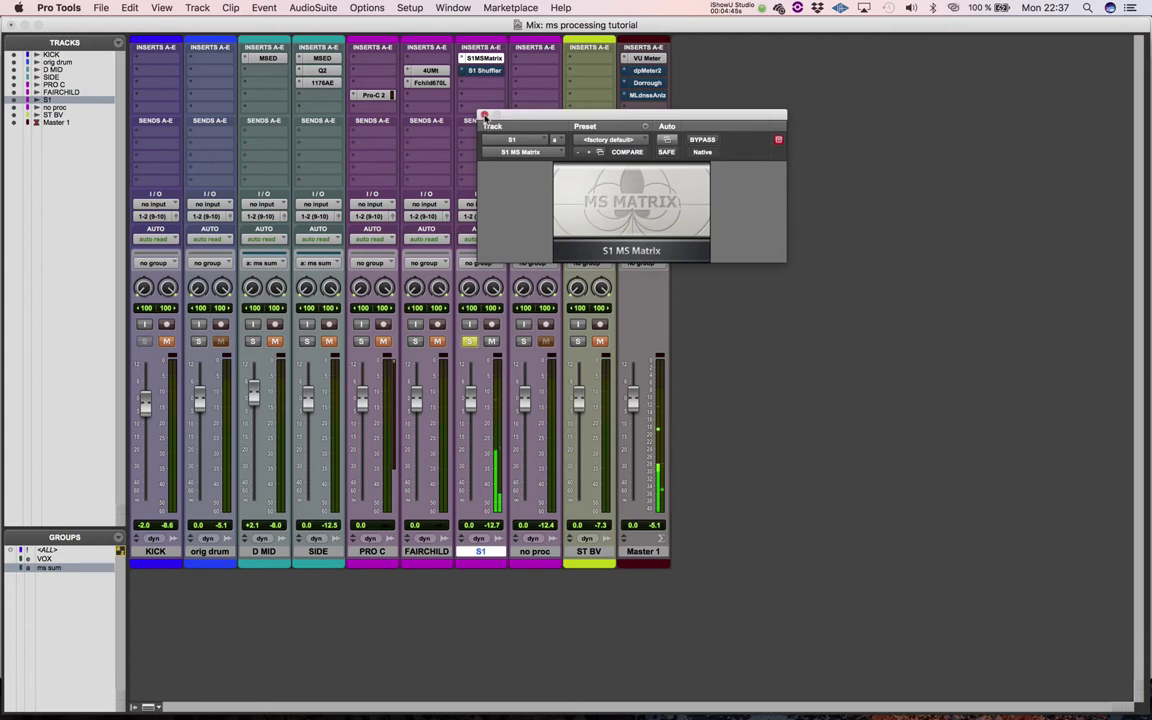
left_click(484, 115)
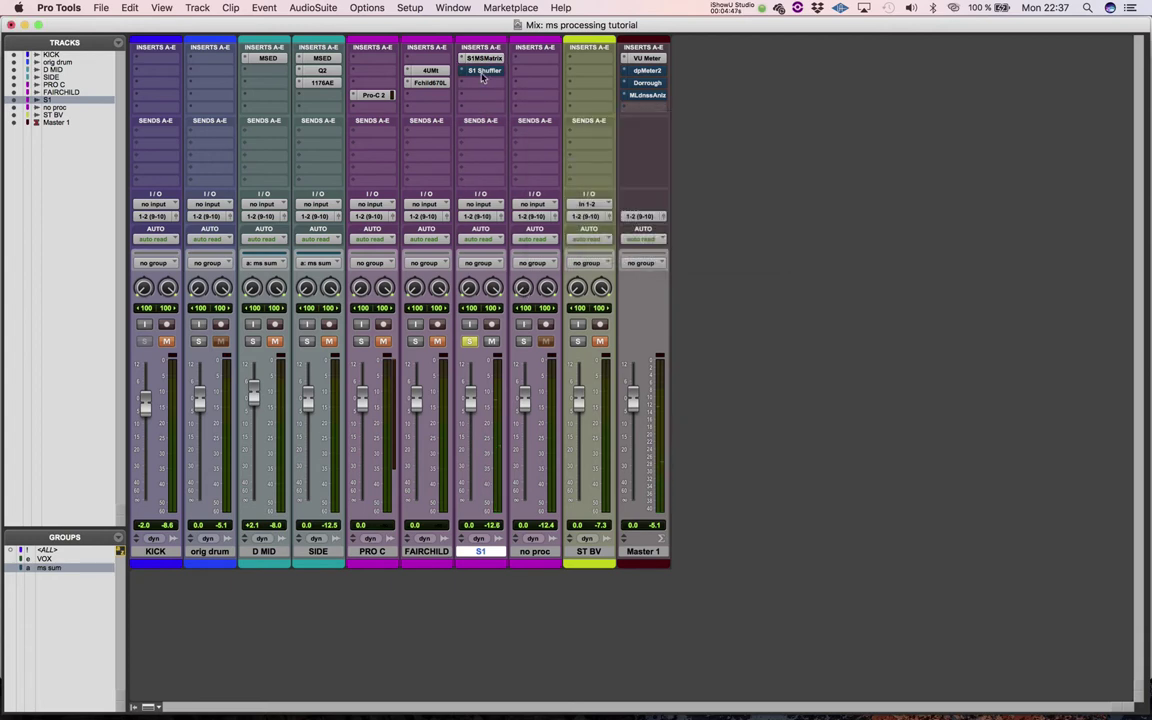
- Reactivate the S1 Shuffler insert and play the S1 track with the shuffler's settings open
left_click(483, 72, "super")
left_click(482, 72)
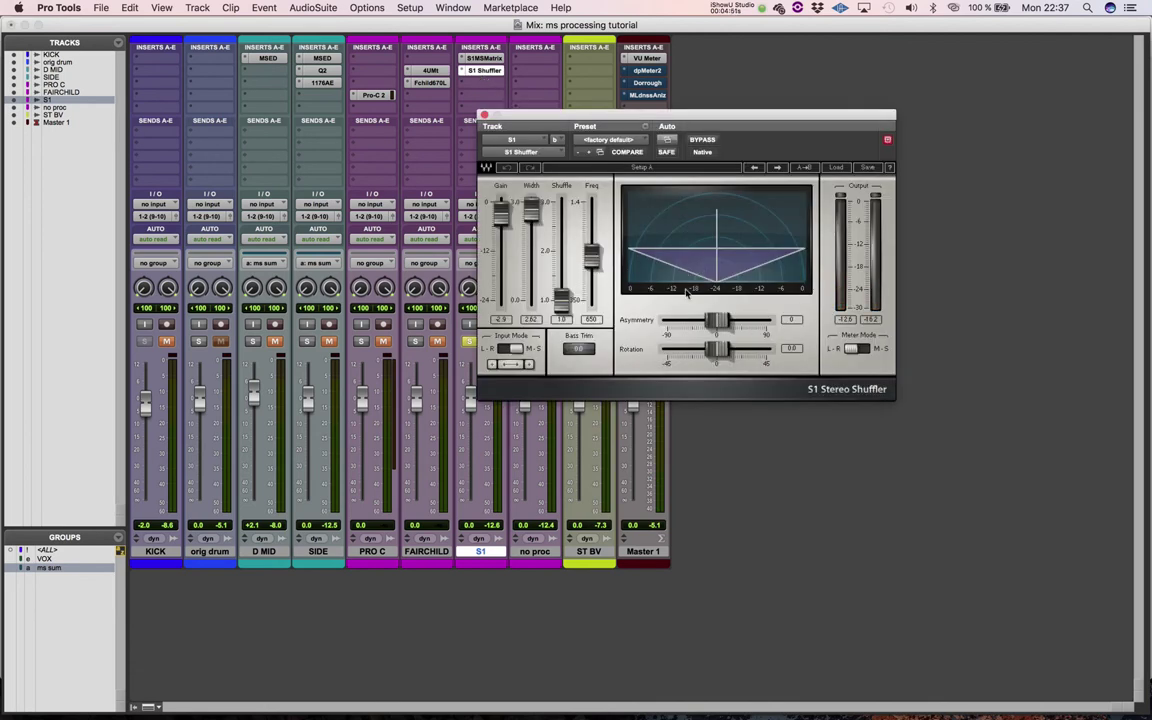
key("space")
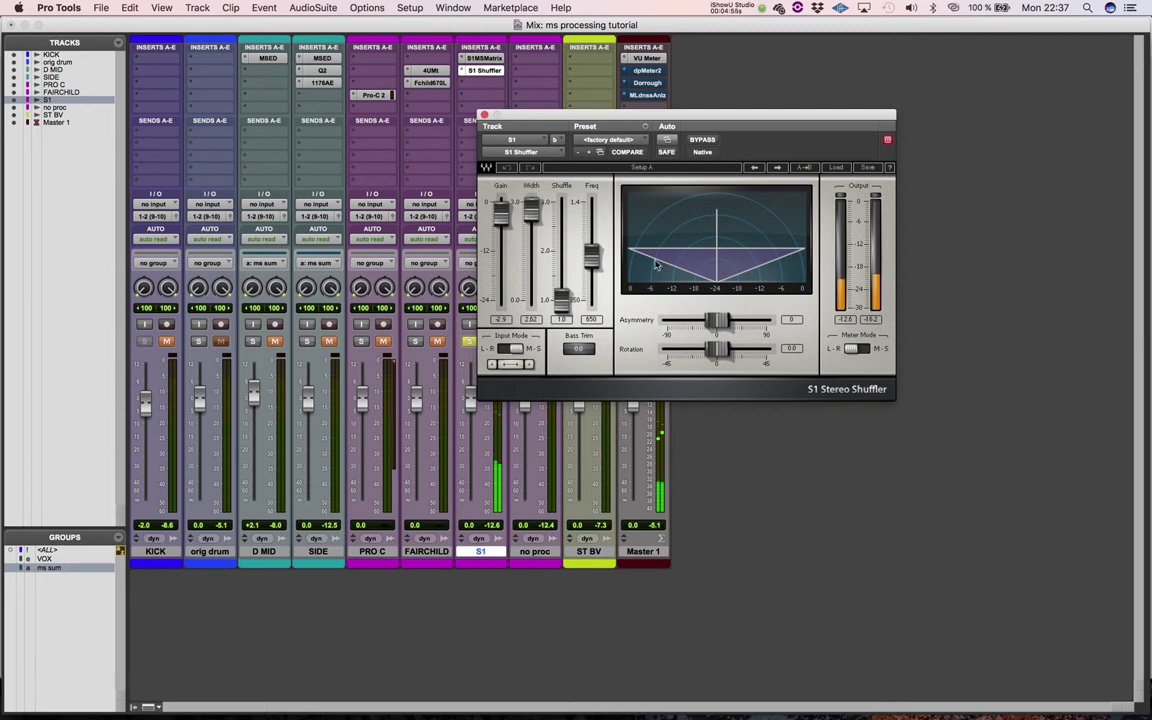
left_click(483, 114)
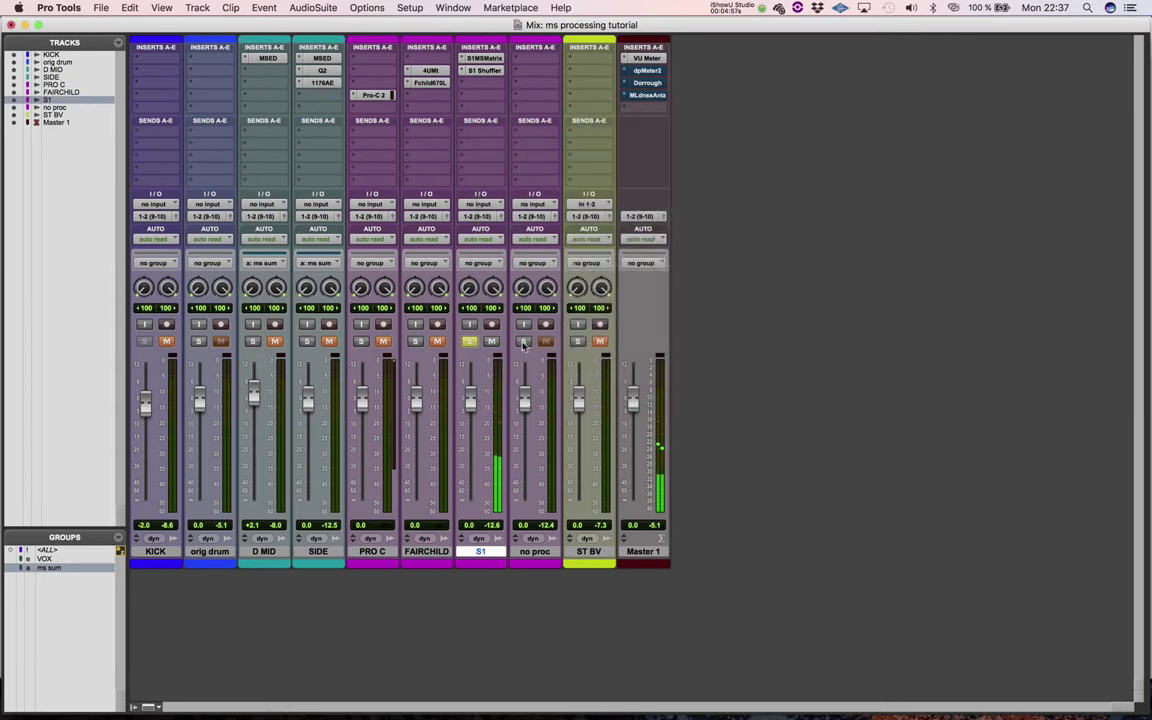
- Compare the unprocessed no proc track with the S1 track by alternating their solos during playback
left_click(522, 341)
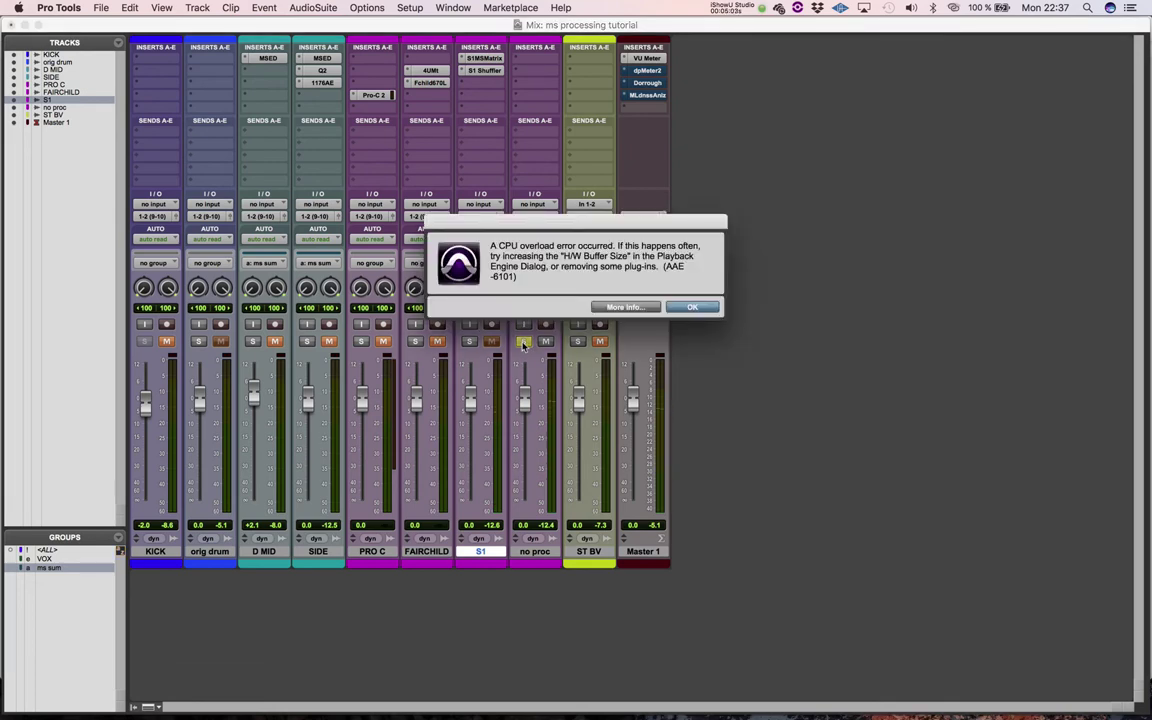
left_click(700, 308)
key("space")
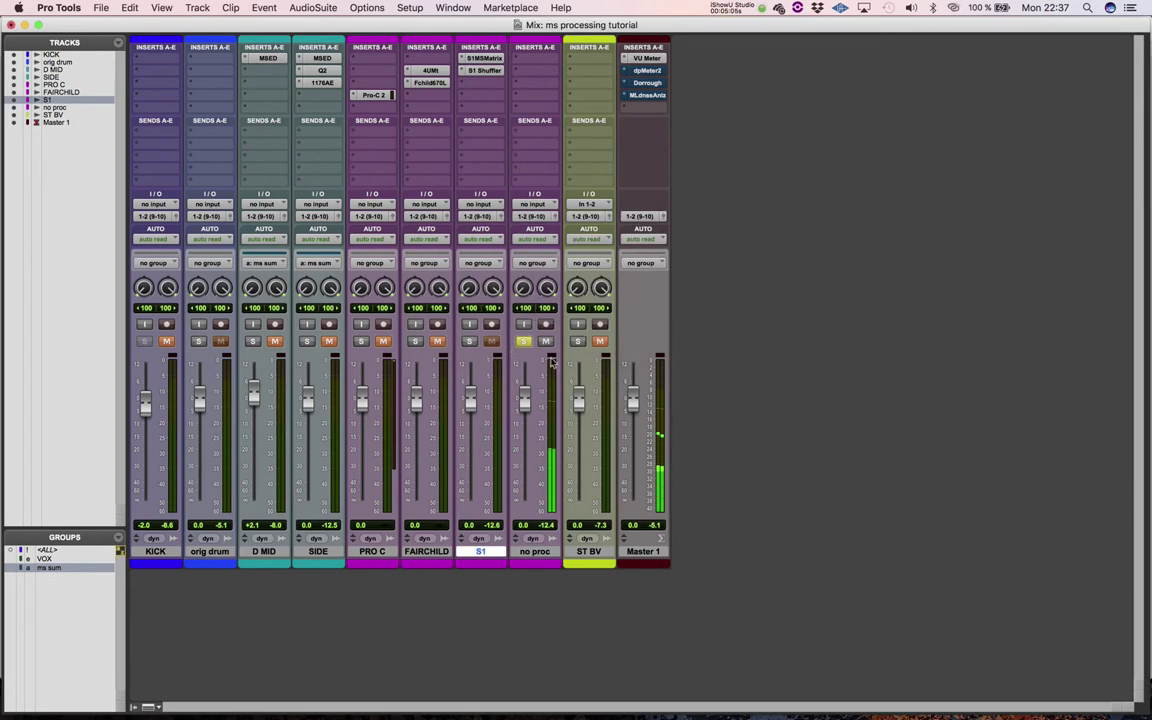
left_click(684, 309)
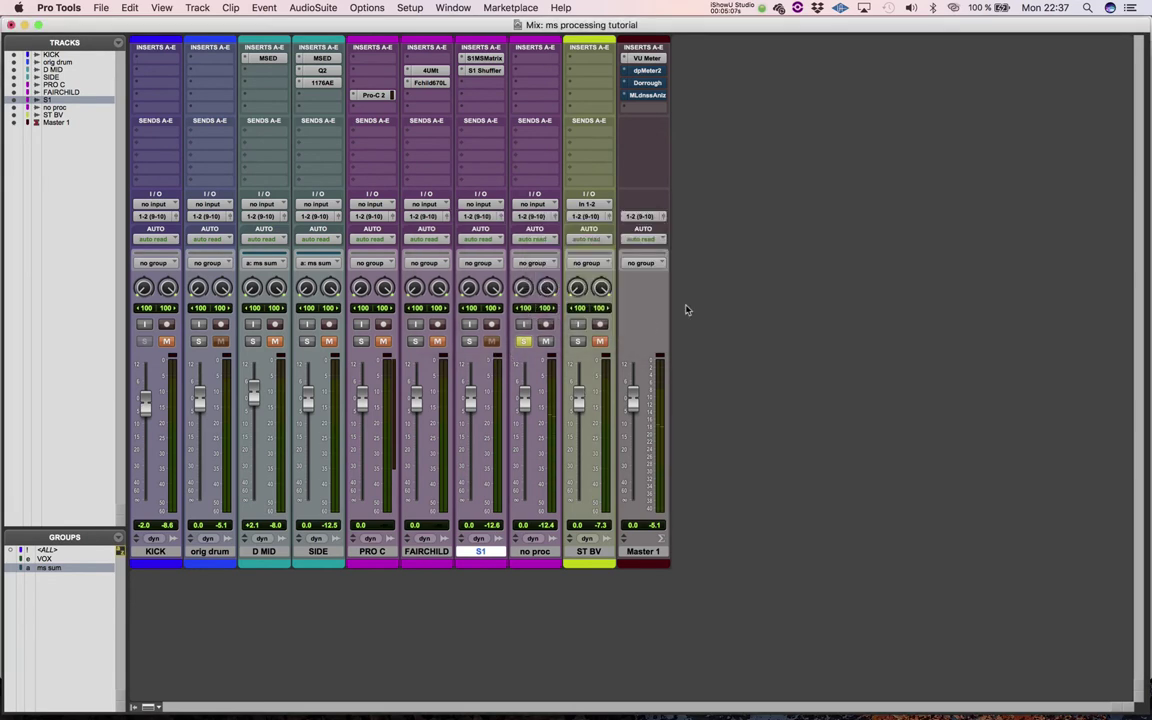
left_click(469, 342)
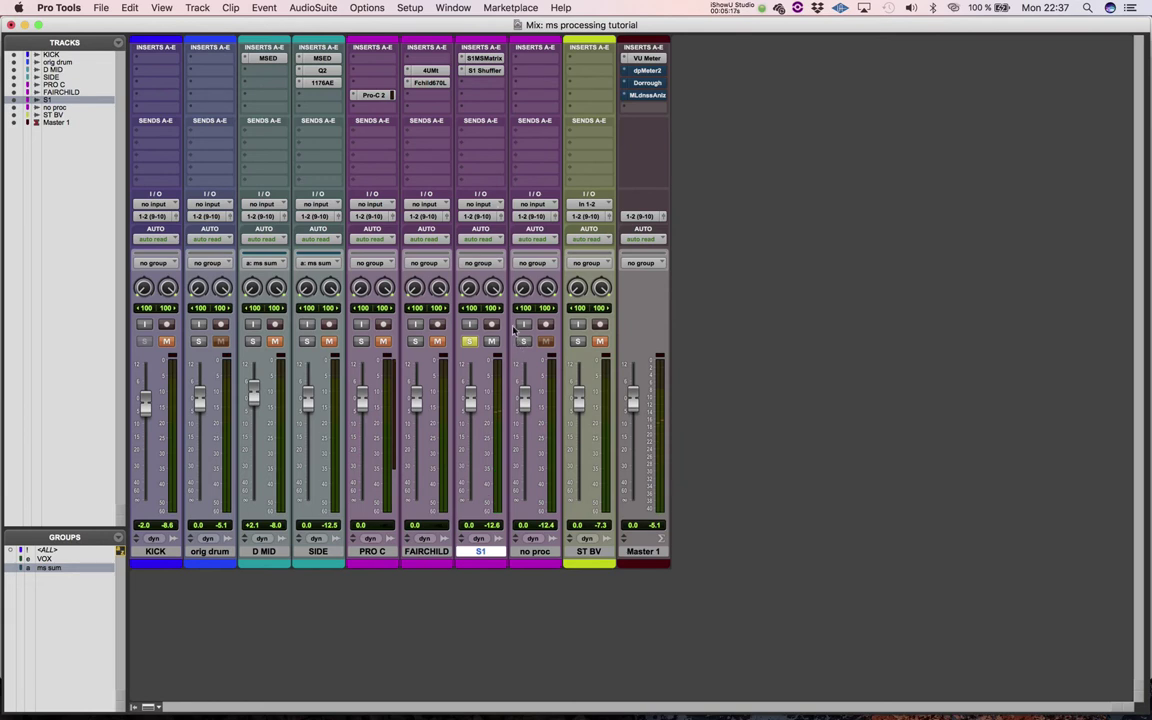
- Solo and unmute FAIRCHILD in place of S1, and toggle the M/S mode in its HOFA 4U MS-Pan insert
left_click(469, 341)
left_click(415, 341)
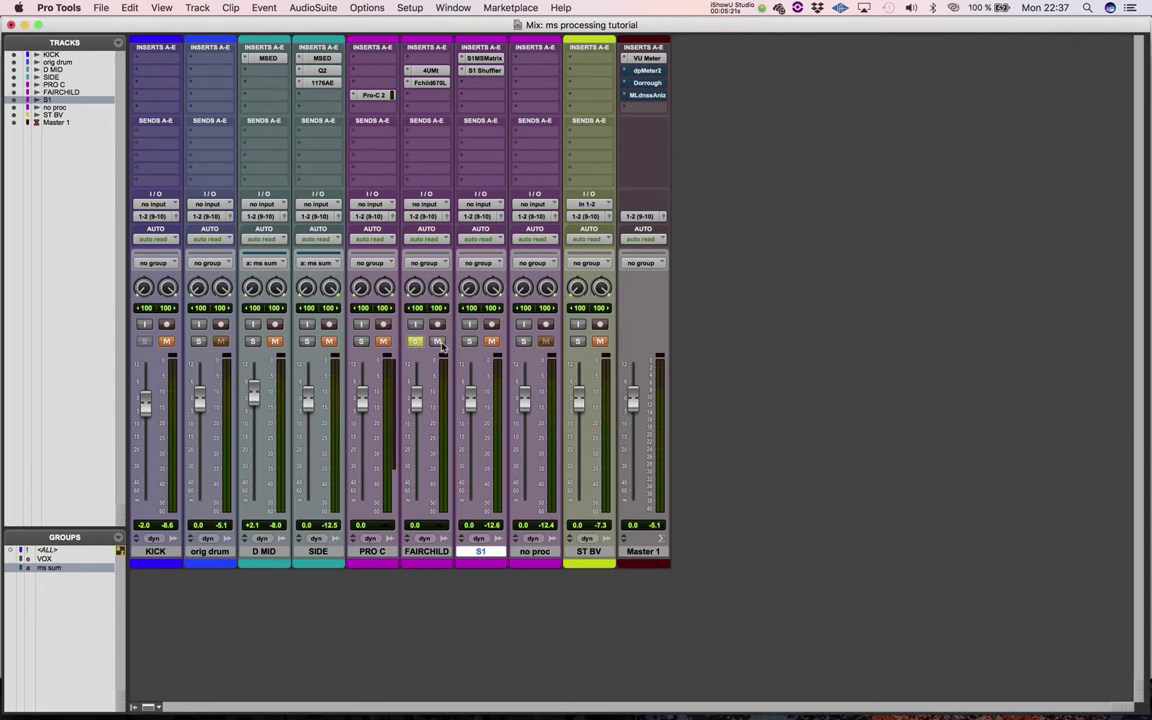
left_click(431, 71)
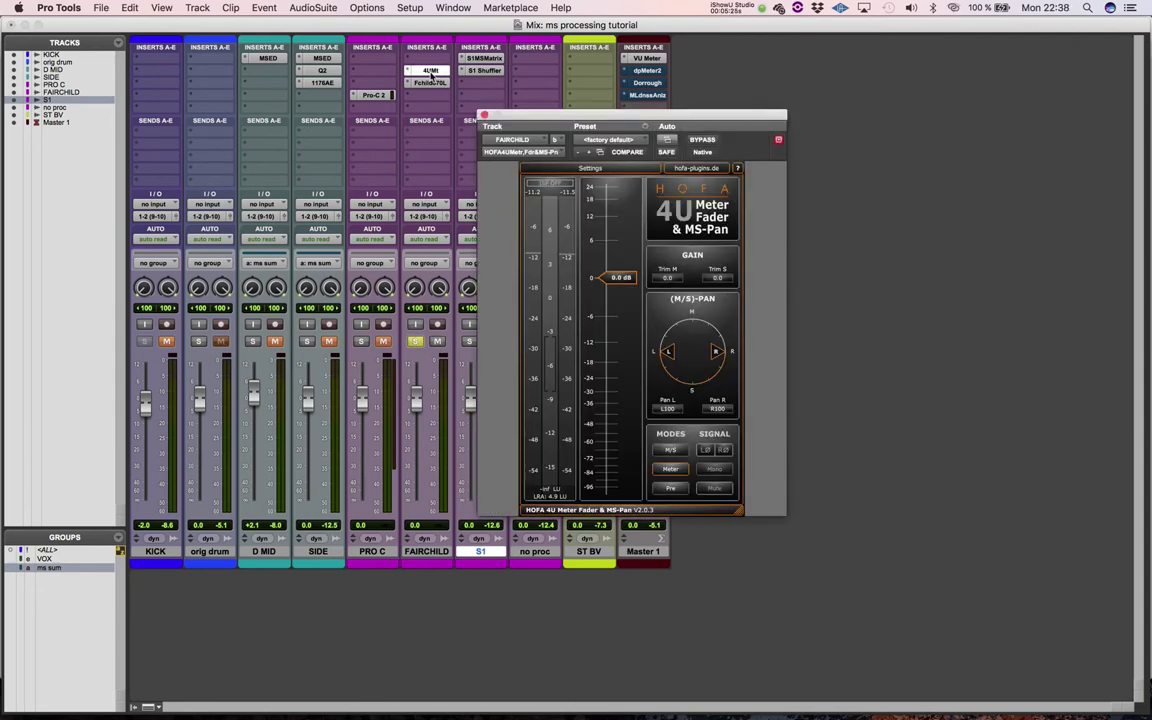
left_click(669, 451)
left_click(484, 116)
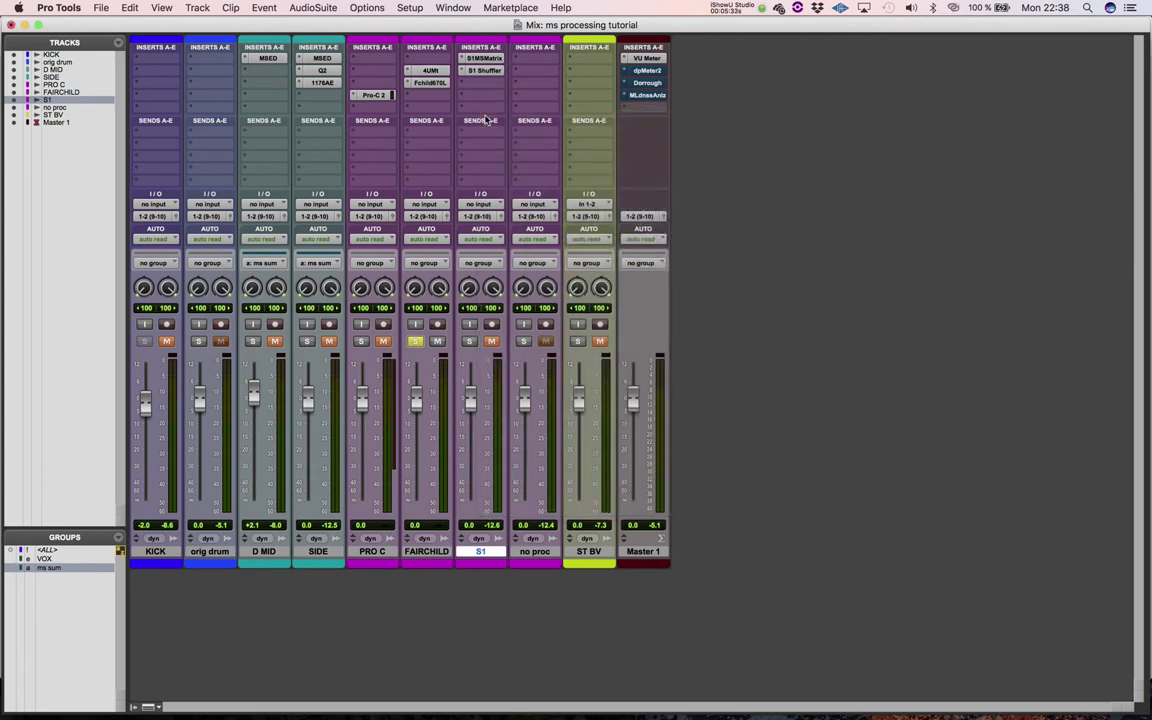
- Open the UAD Fairchild 670 Legacy compressor on the FAIRCHILD track and move its window higher over the mixer
left_click(433, 84)
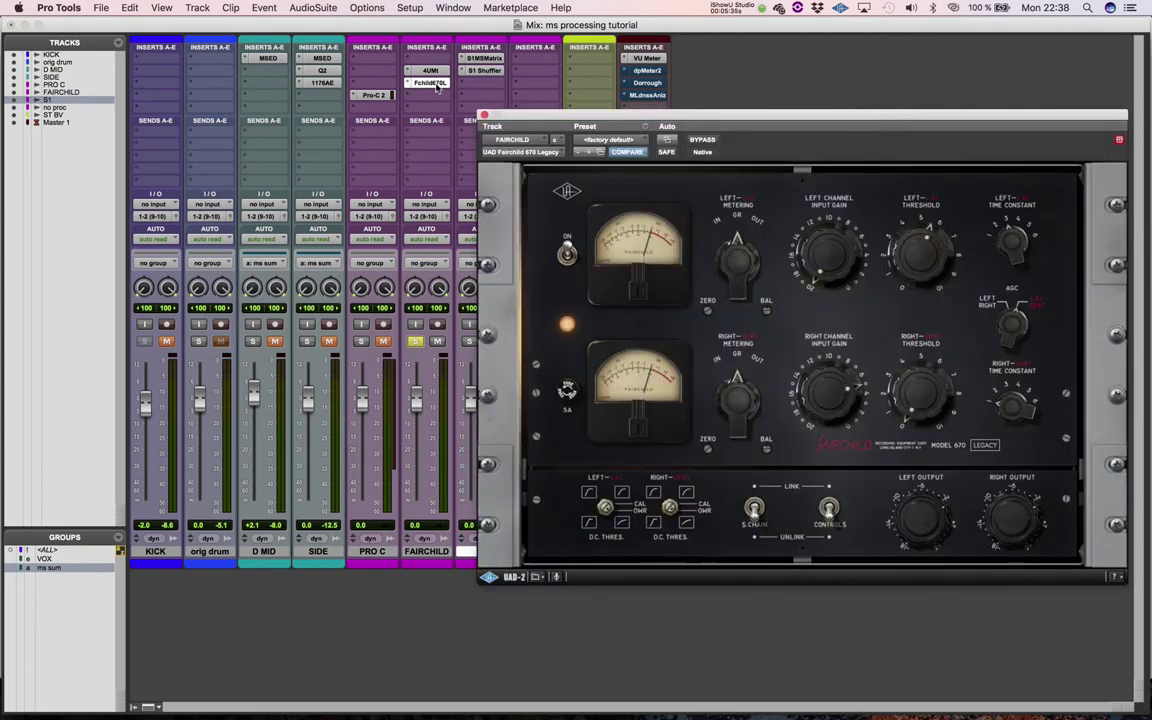
left_click_drag(560, 117, 533, 47)
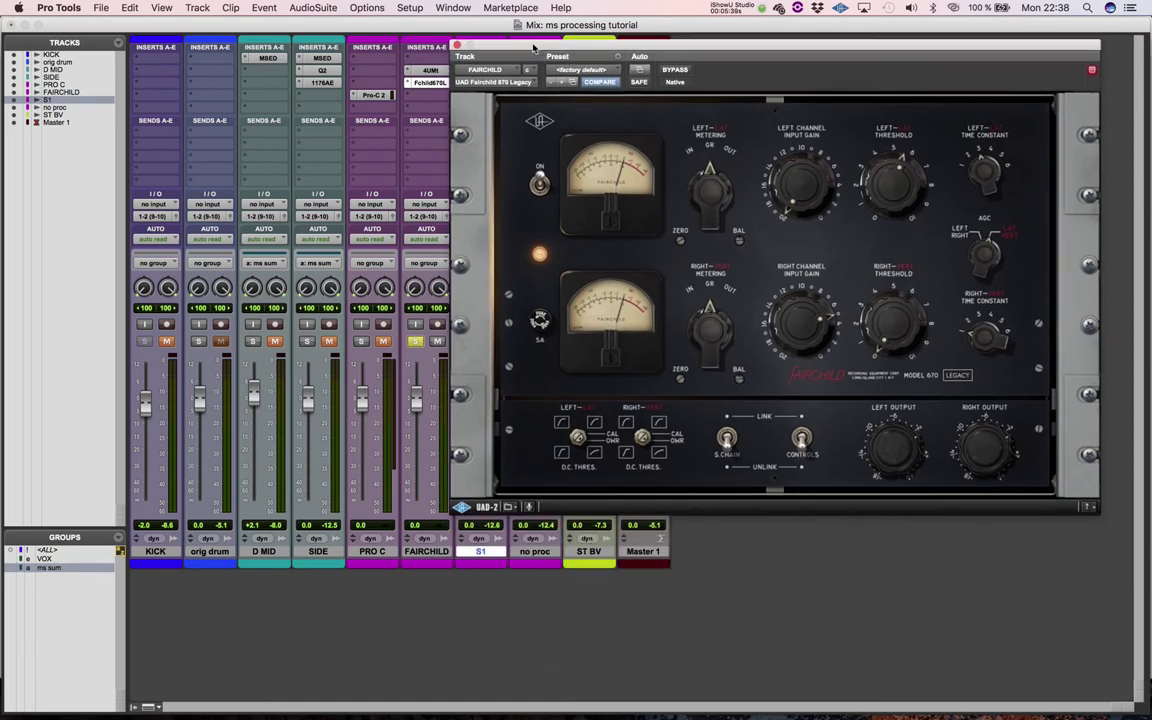
- Open the MSED insert on the SIDE track, and solo and unmute the grouped D MID and SIDE tracks
left_click_drag(533, 47, 561, 45)
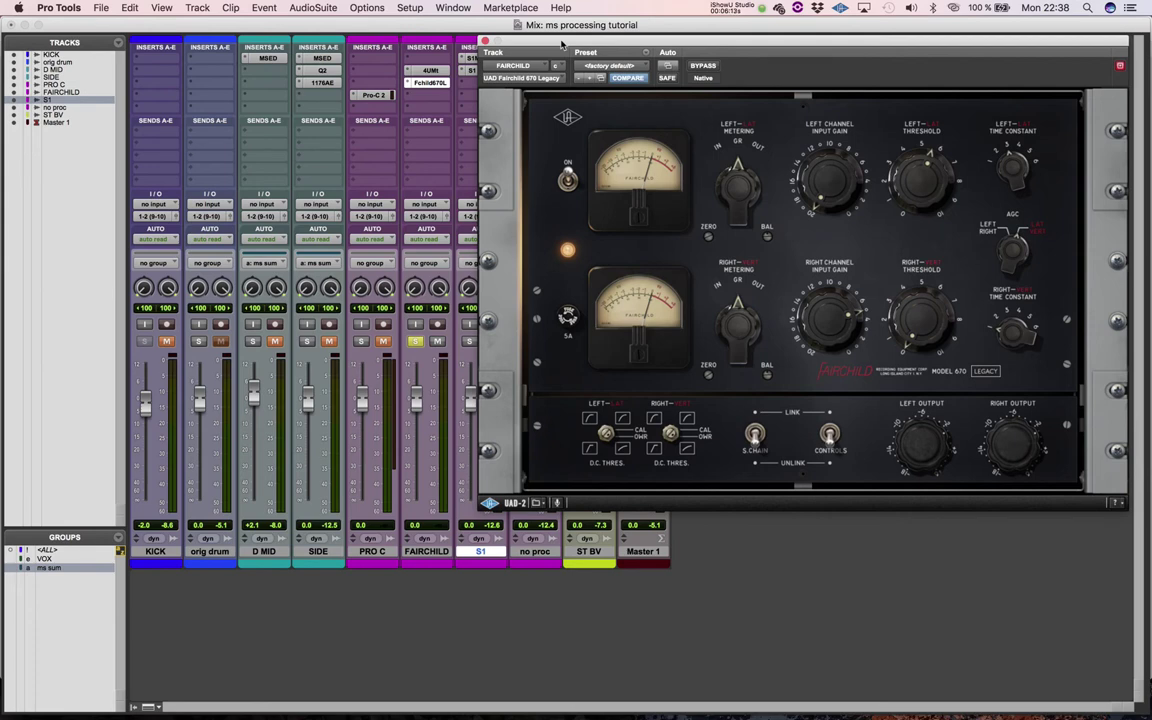
left_click(318, 59)
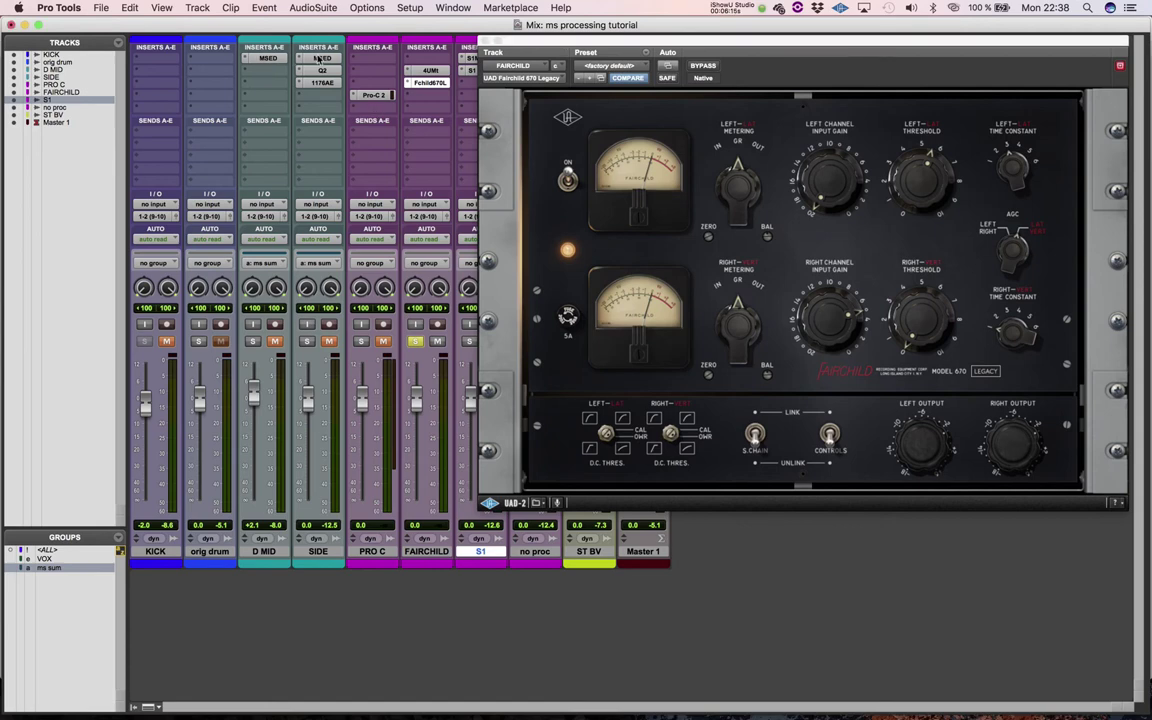
left_click(318, 59)
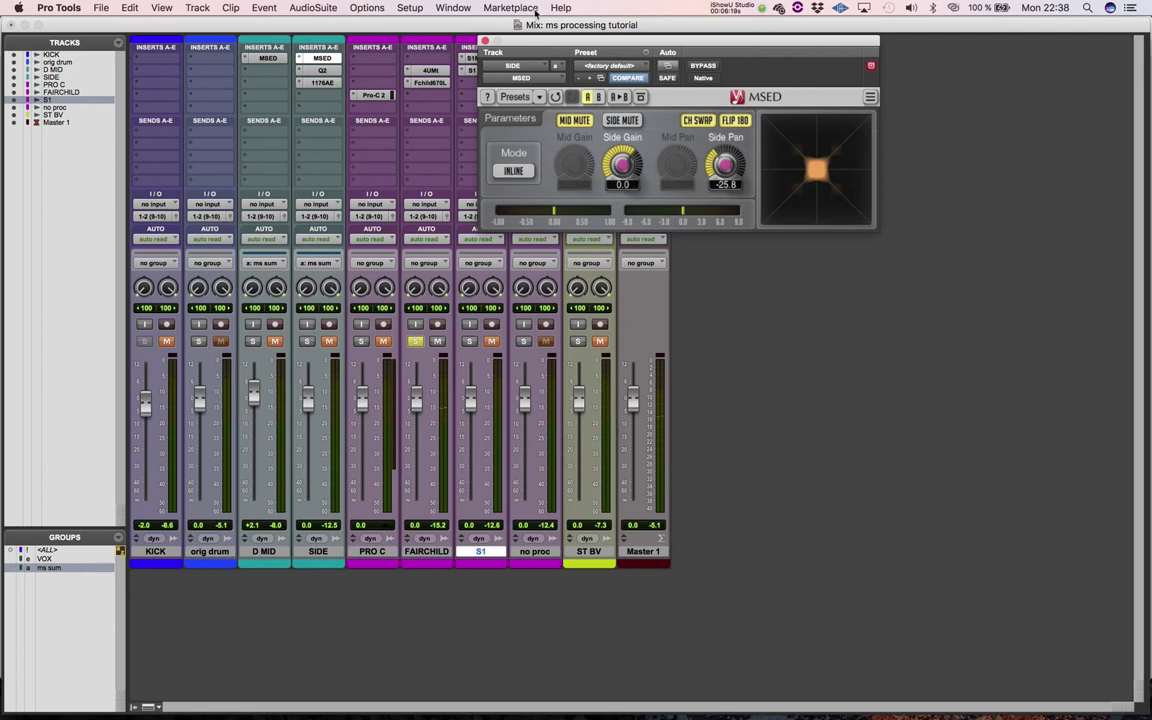
left_click(310, 342)
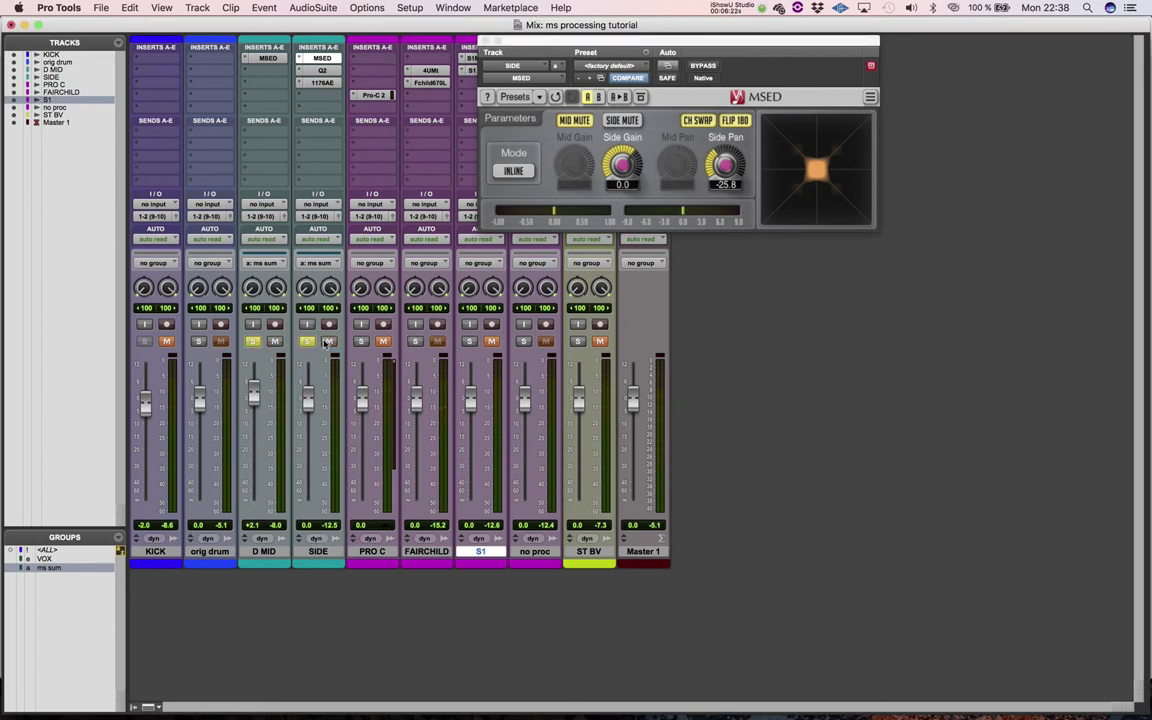
- Play the drums while examining the MSED settings on the SIDE and D MID tracks, and close the plug-in window
left_click(322, 58)
key("super+equal")
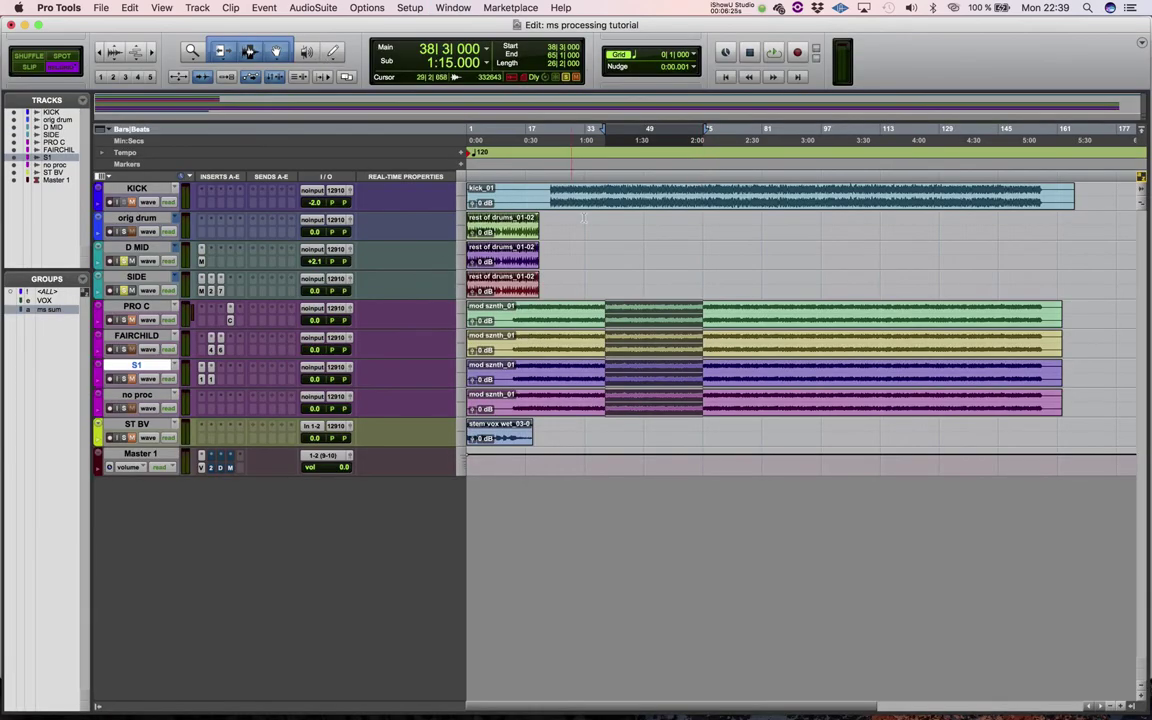
key("super+equal")
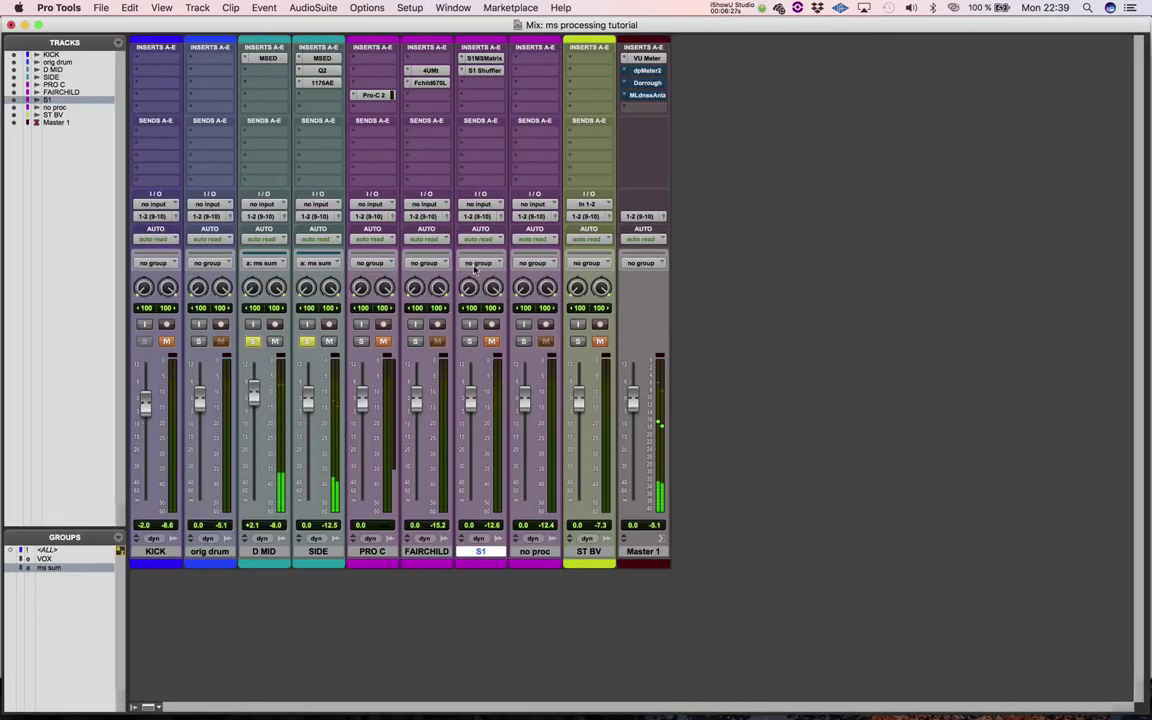
left_click(322, 58)
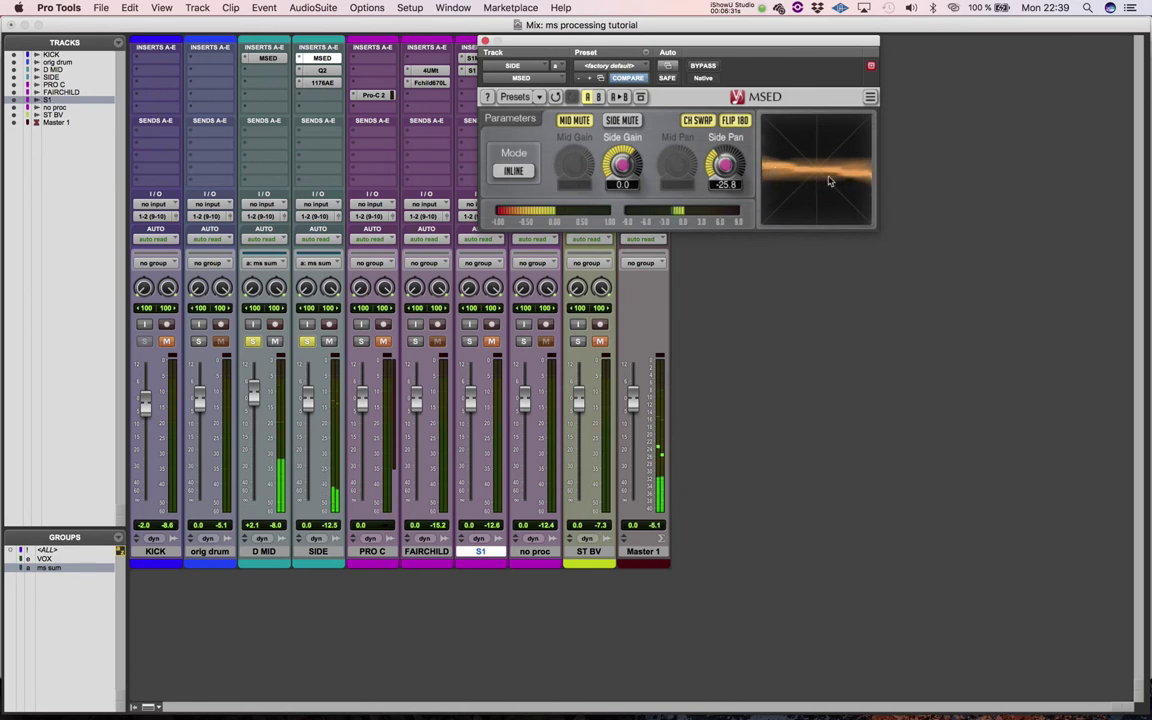
left_click(266, 58)
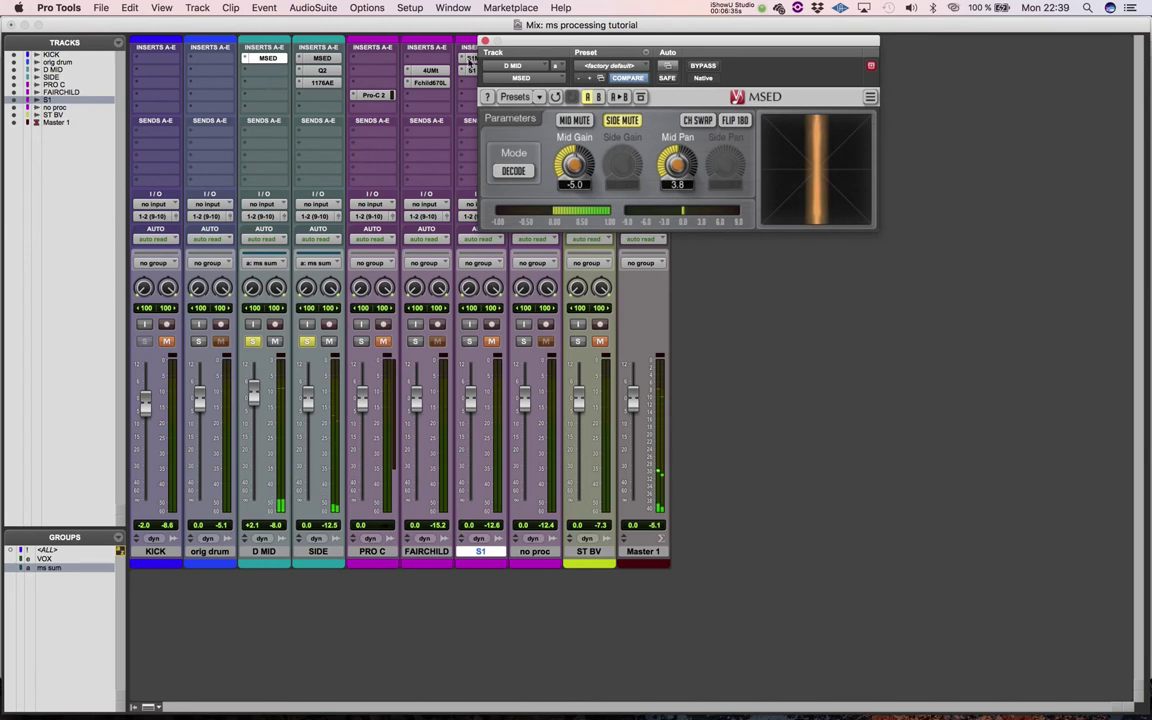
left_click_drag(486, 43, 485, 42)
left_click(484, 40)
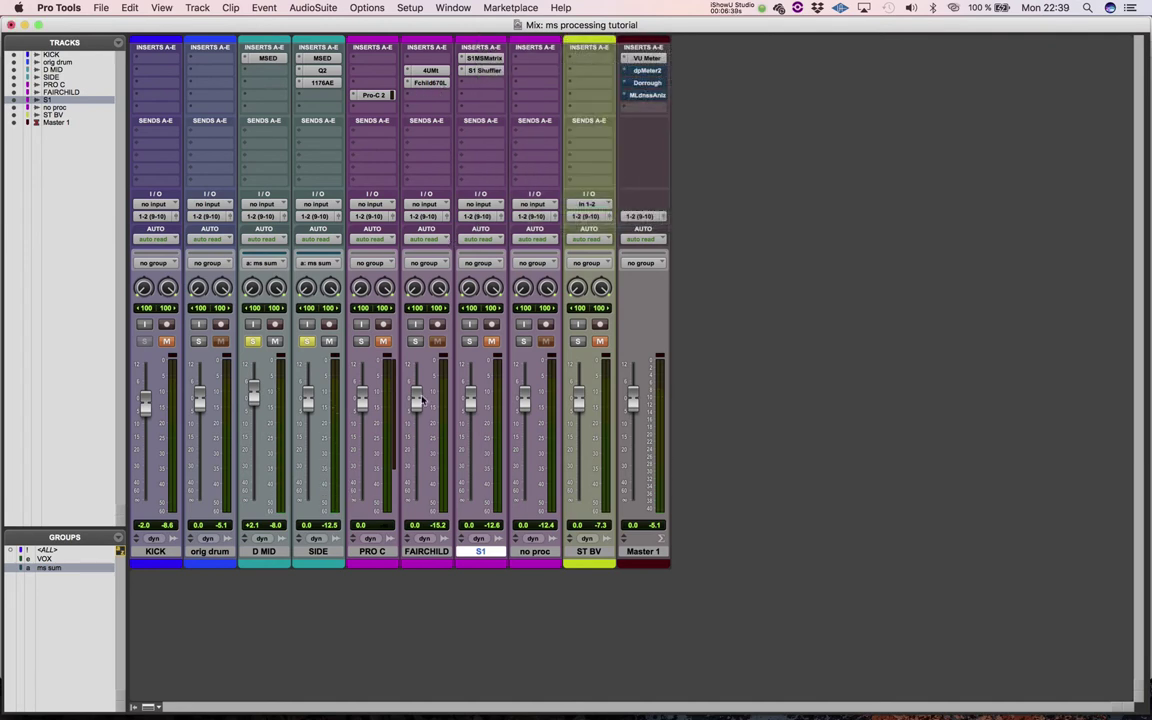
- Solo FAIRCHILD, select a middle section of the synth clips, and compare it with no proc by alternating solos during playback
left_click(416, 342)
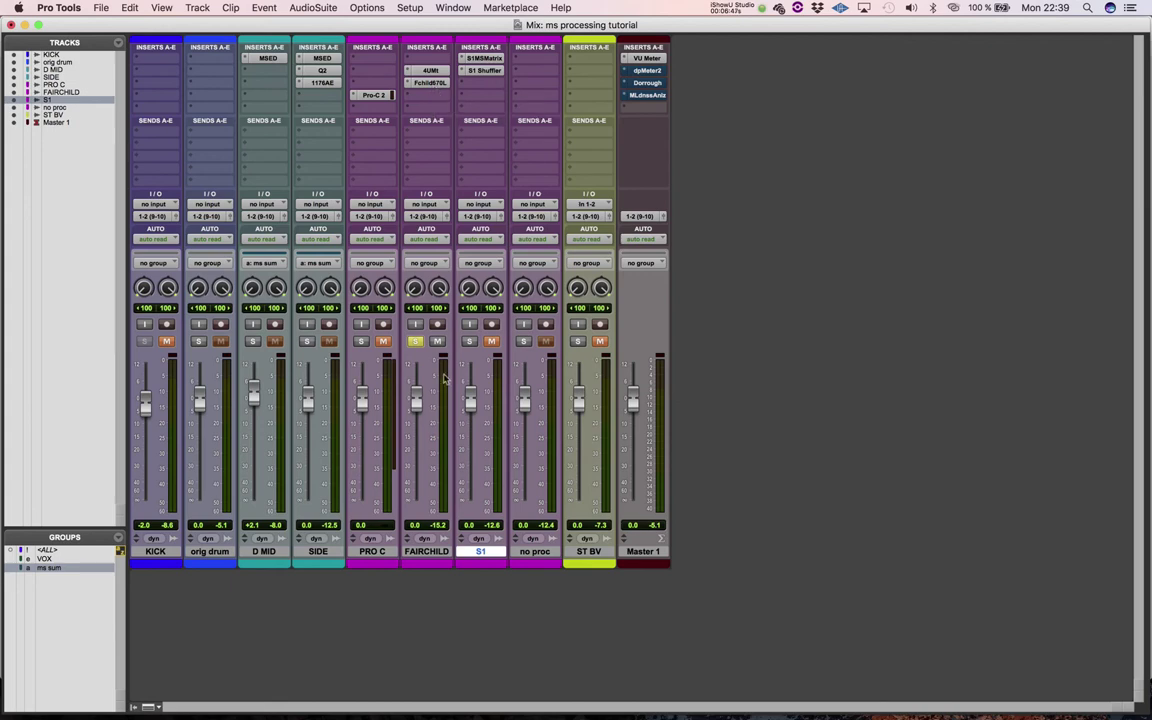
key("super+equal")
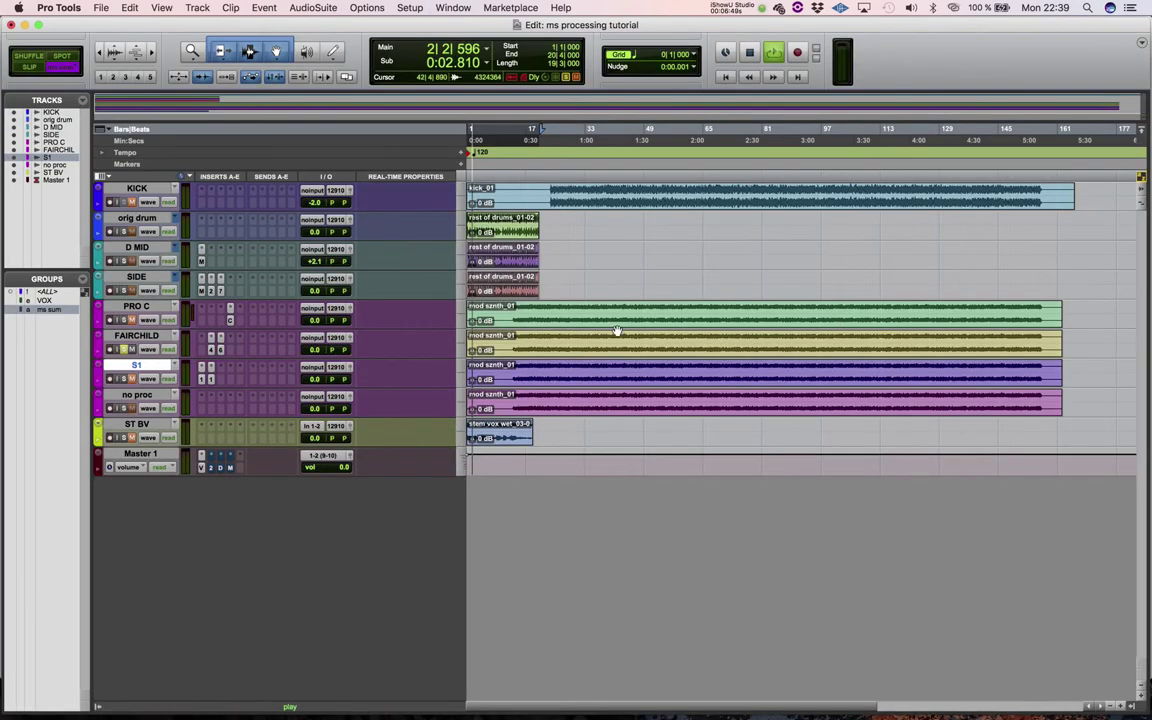
left_click_drag(630, 311, 770, 358)
key("super+equal")
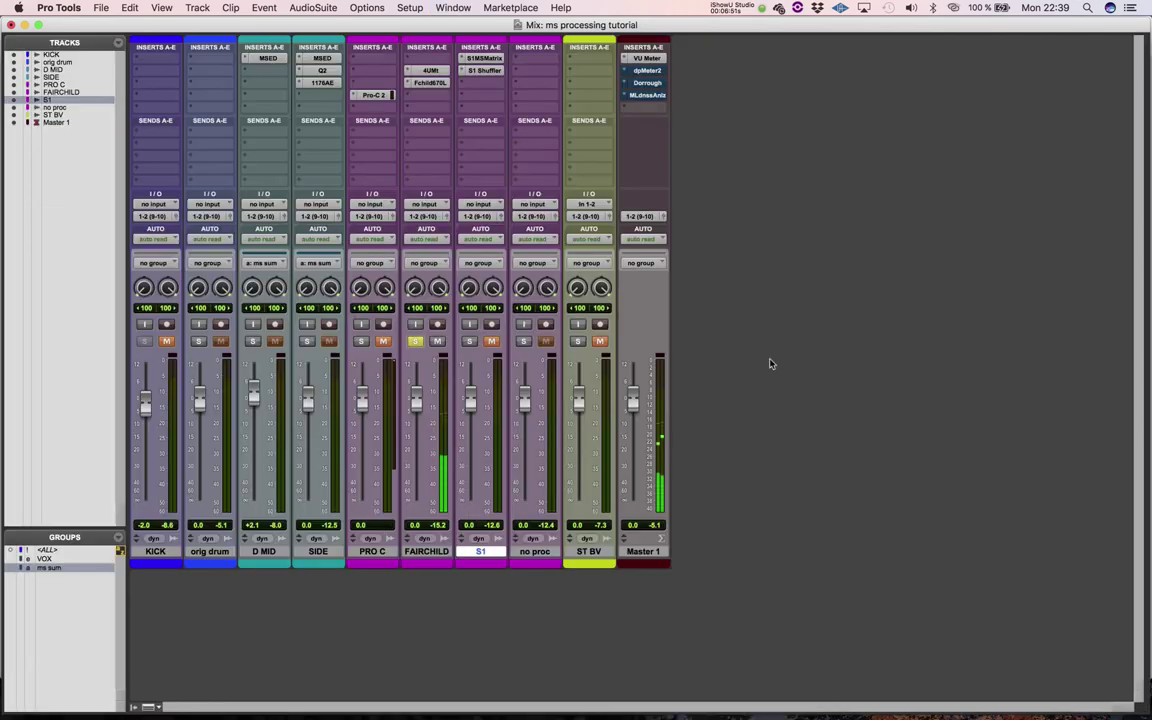
left_click(523, 341)
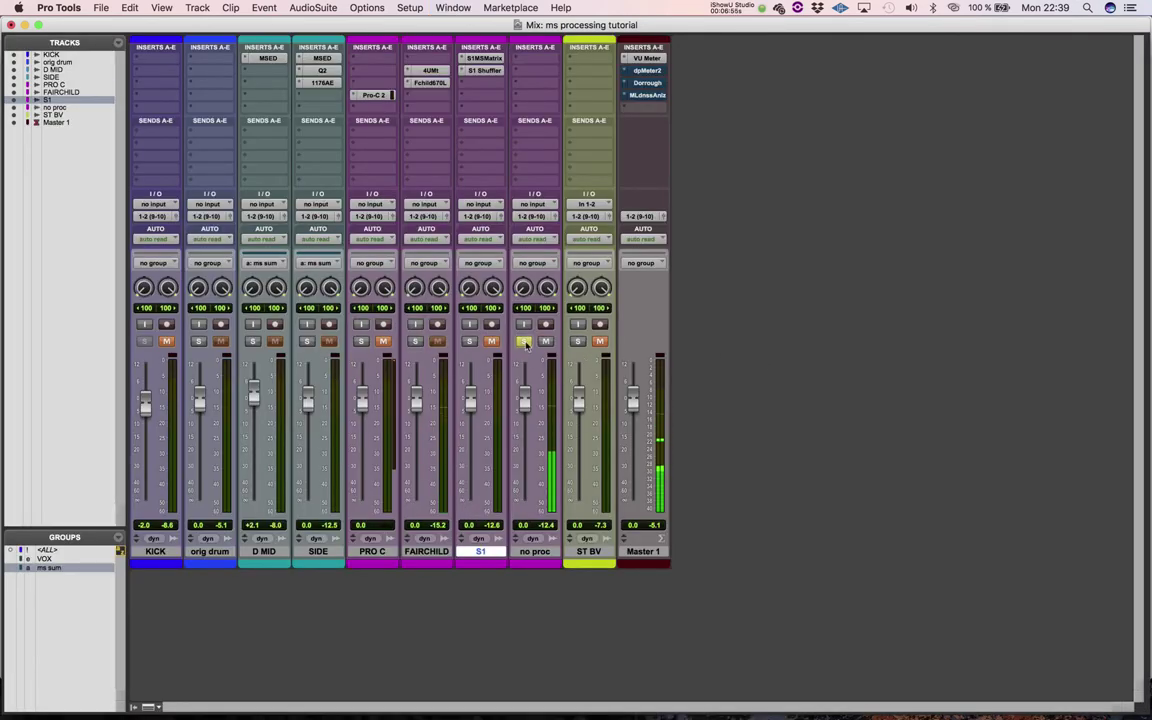
left_click(416, 342)
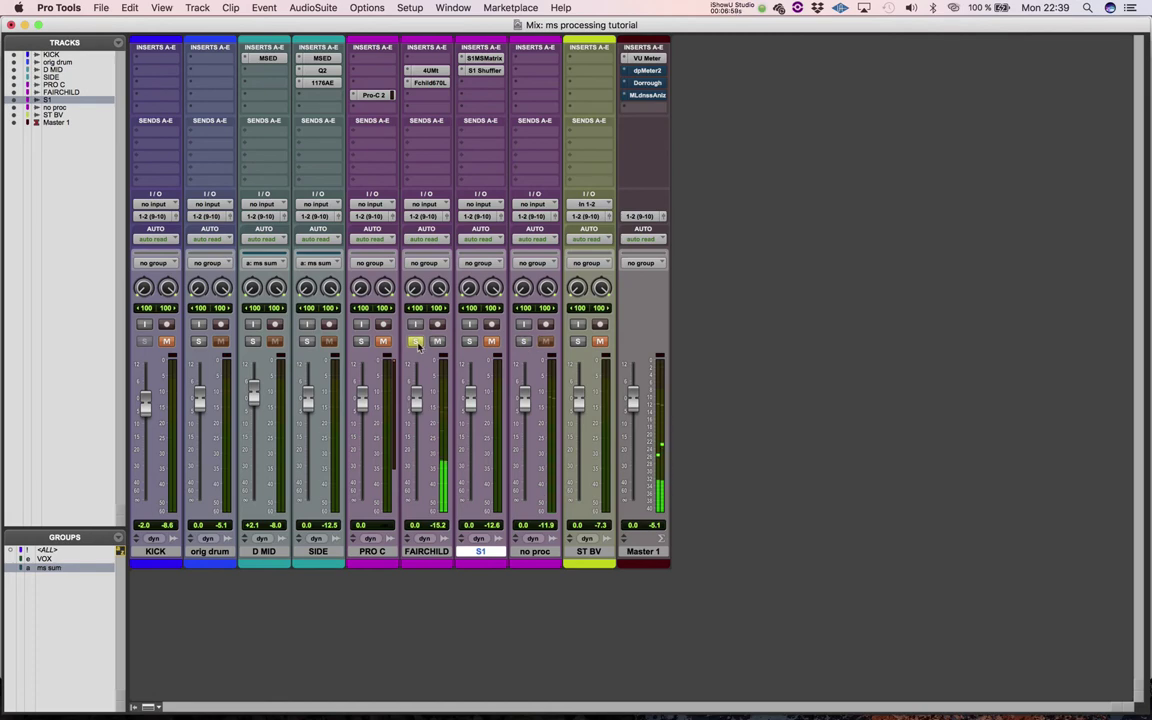
- Examine the left (lateral) threshold in the Fairchild 670 on the FAIRCHILD track during playback, and close the plug-in
left_click(430, 84)
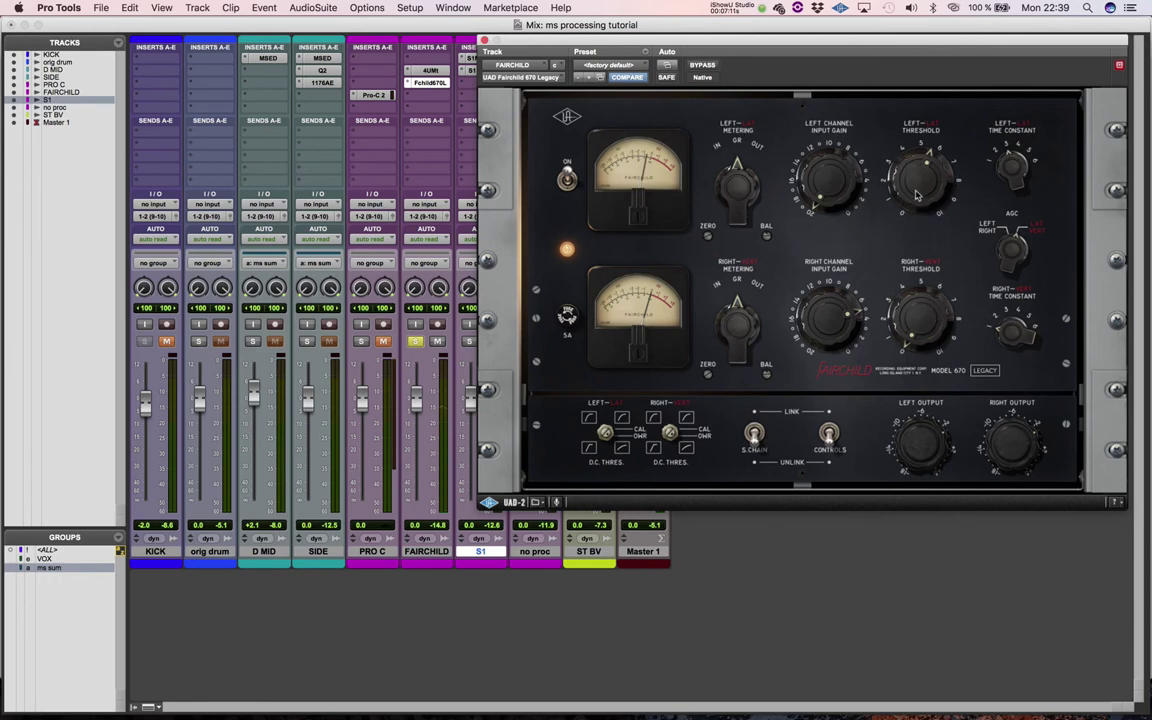
left_click_drag(916, 204, 926, 195)
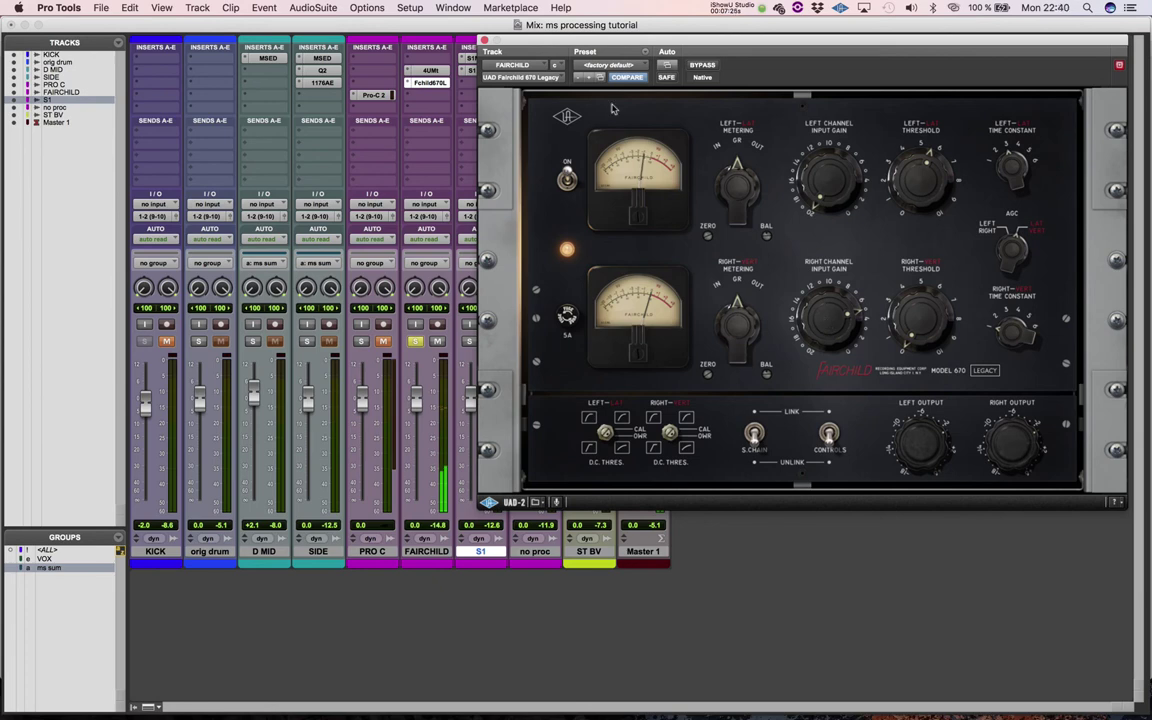
left_click(438, 83)
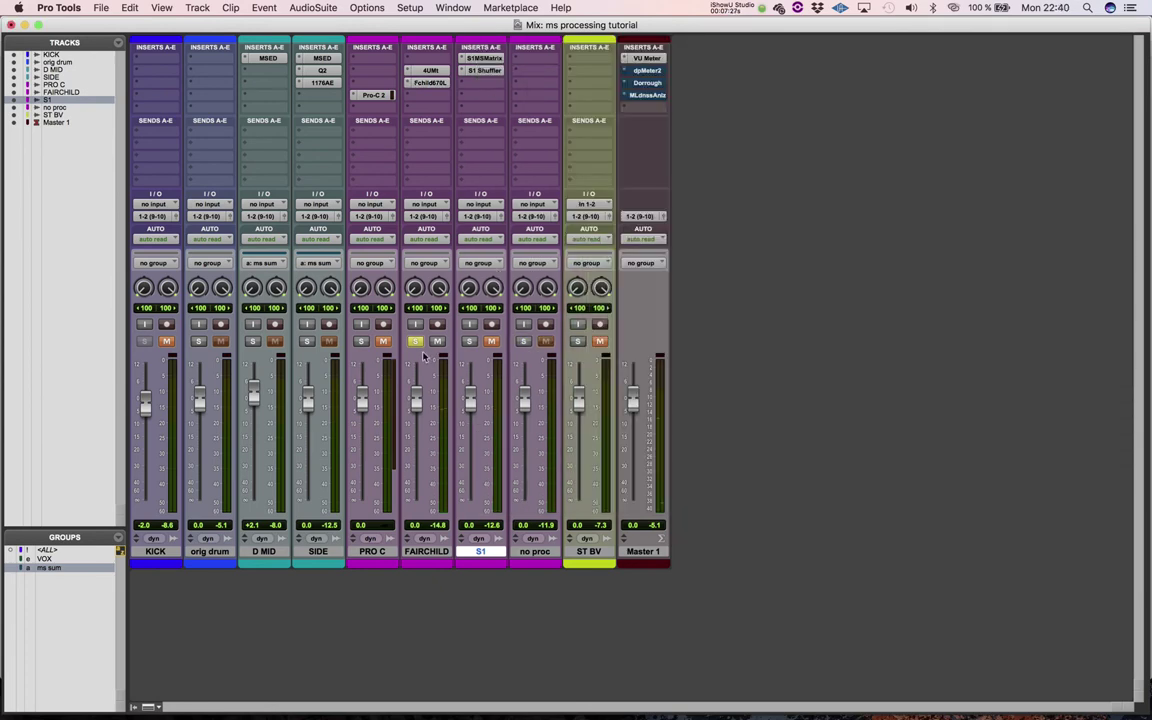
- Mute FAIRCHILD, solo and unmute PRO C, and briefly play it with its FabFilter Pro-C 2 window open and moved higher
left_click(361, 341)
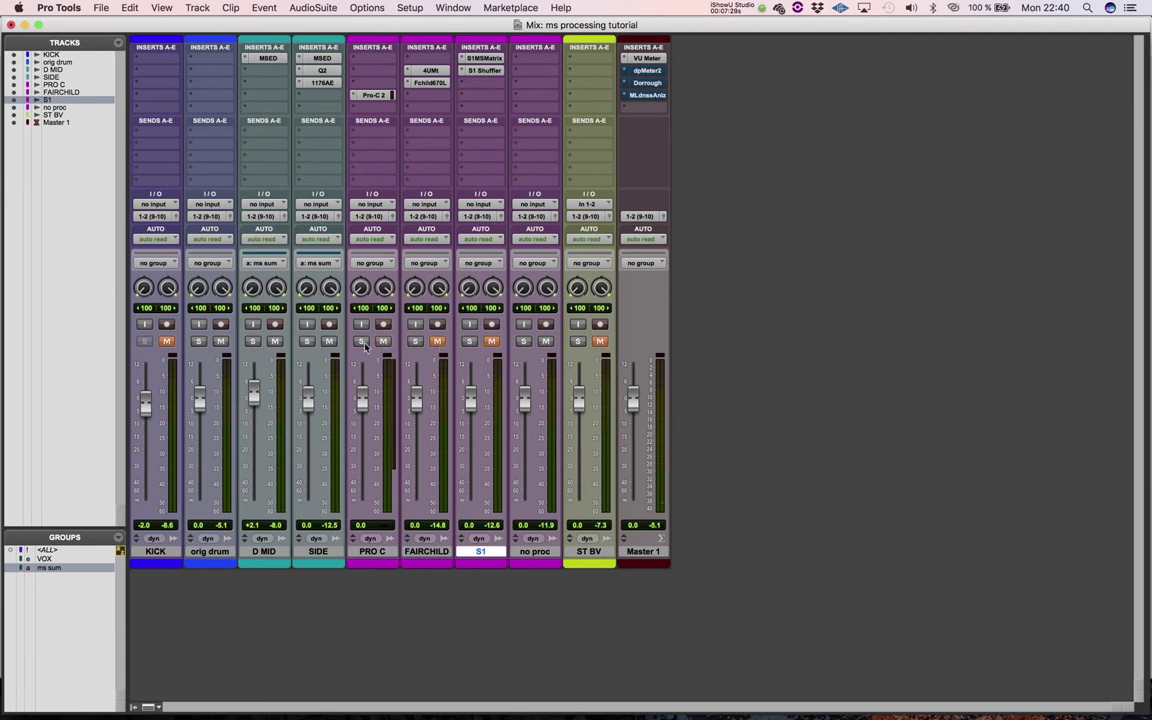
left_click(372, 95)
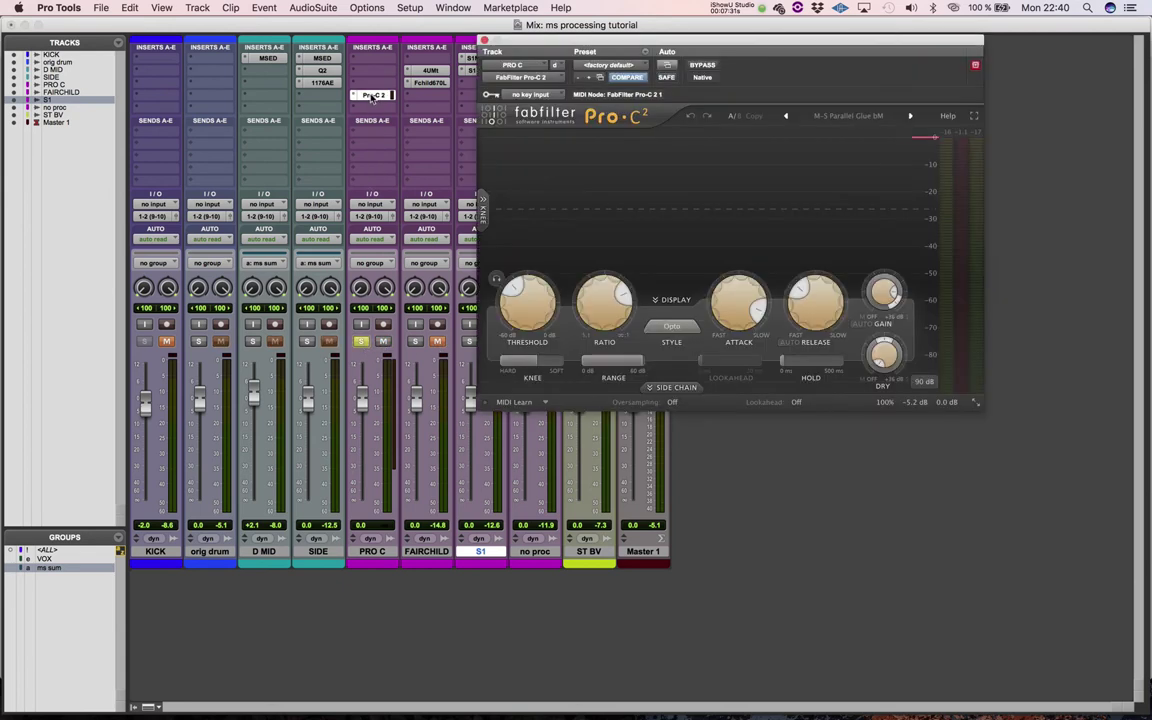
left_click_drag(752, 44, 787, 25)
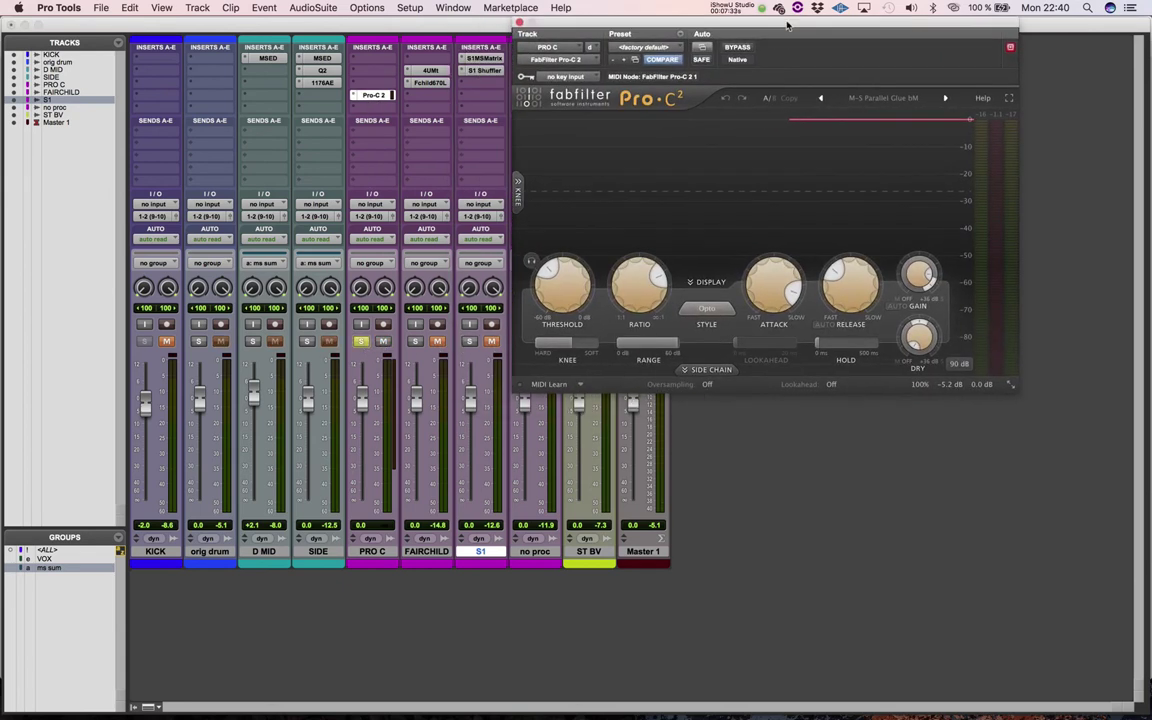
key("space")
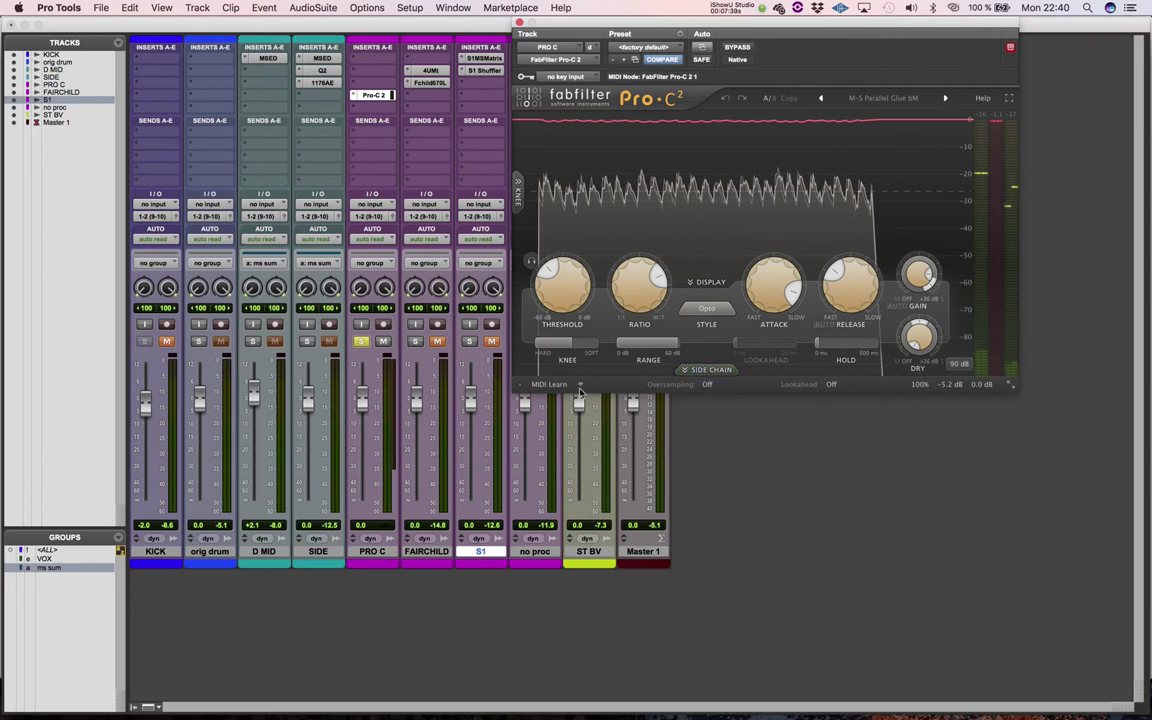
key("space")
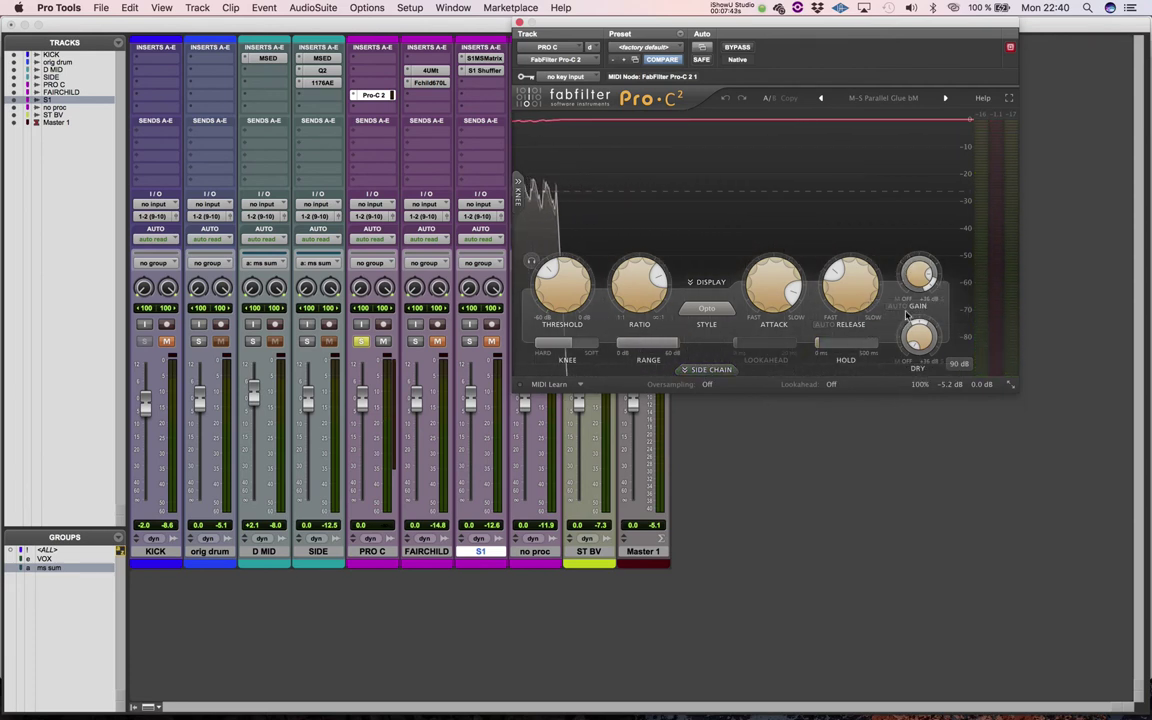
- Sweep the Pro-C 2 wet pan towards the side signal until the mid reaches -INF dB, and bring it partly back
mouse_move(918, 275)
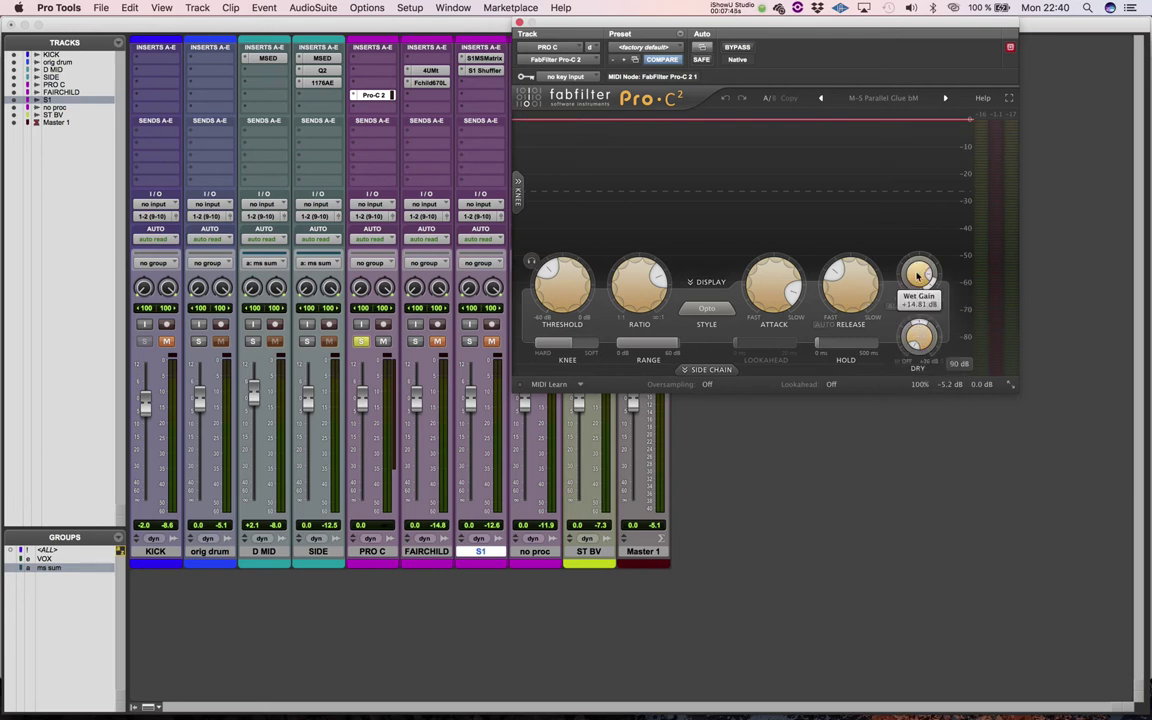
left_click_drag(928, 288, 930, 289)
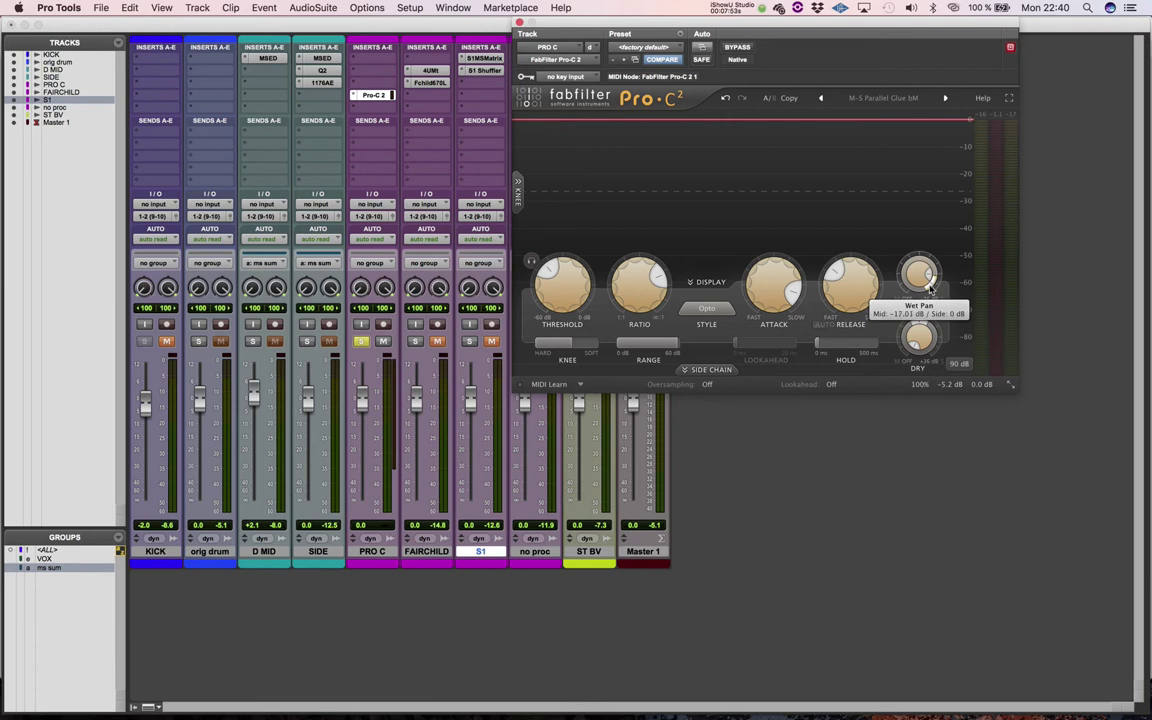
left_click_drag(930, 289, 920, 294)
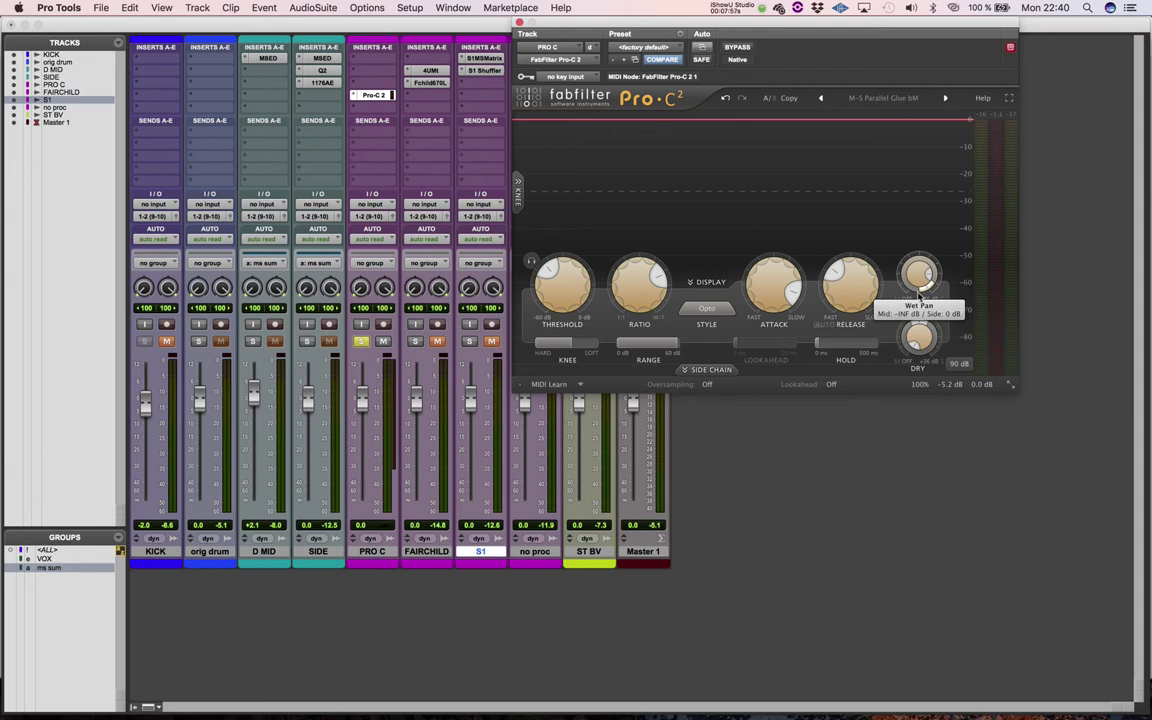
mouse_move(924, 290)
left_mouse_down()
mouse_move(902, 278)
mouse_move(915, 304)
mouse_move(937, 262)
mouse_move(943, 291)
left_mouse_up()
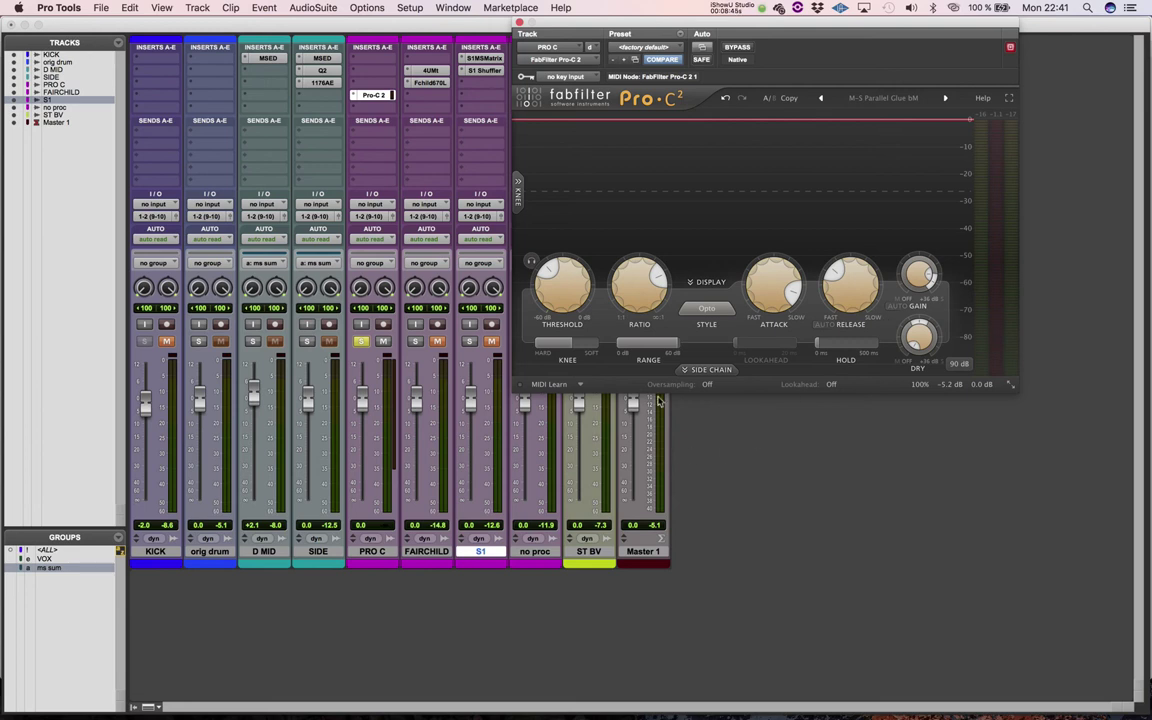
- Play PRO C while adjusting the wet pan to about -11.96 dB mid and 0 dB side, dismissing the playback error
key("space")
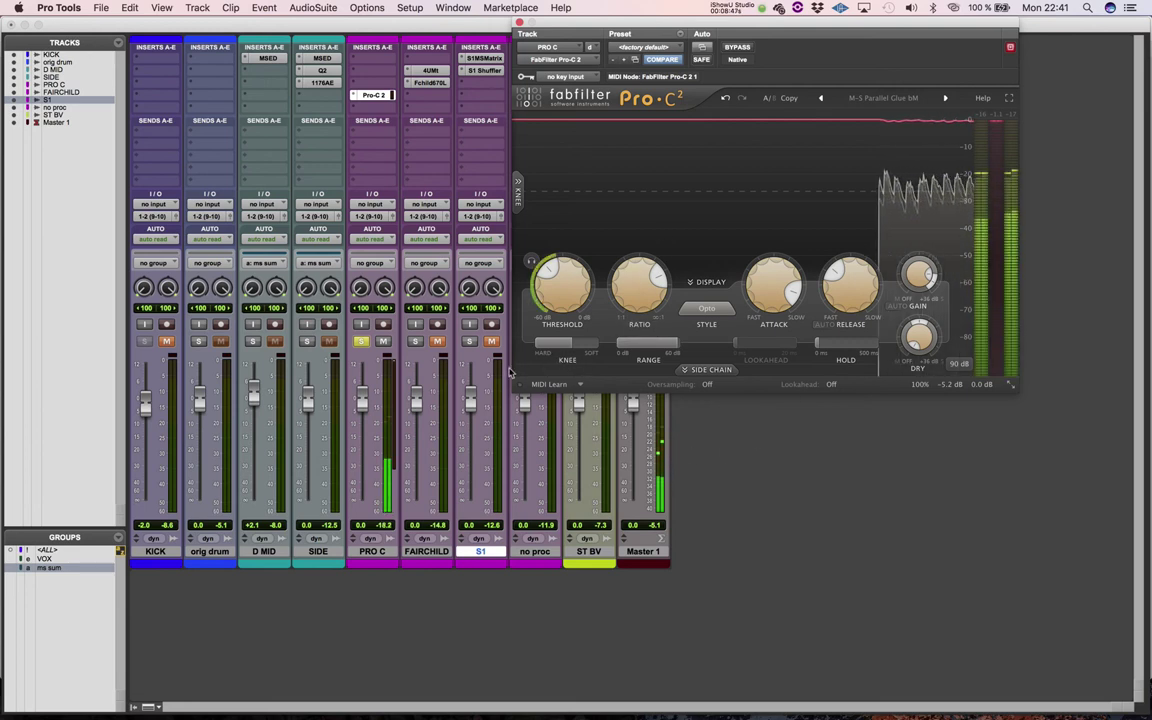
mouse_move(923, 278)
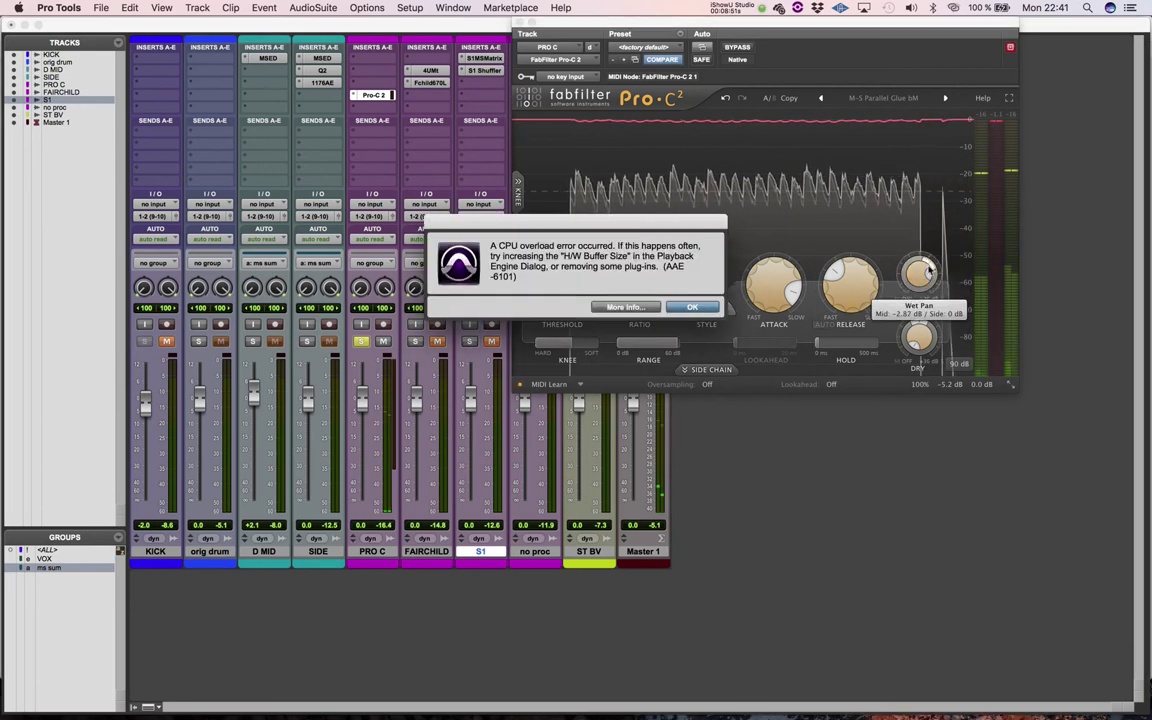
left_click(690, 310)
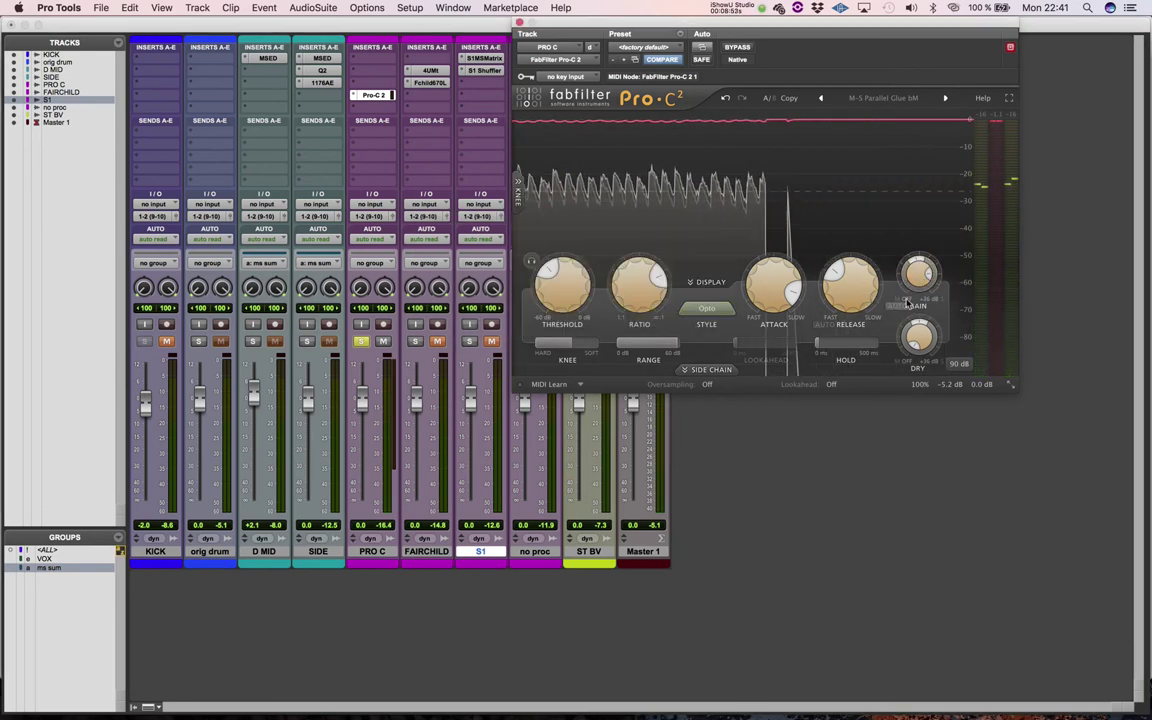
mouse_move(907, 266)
left_click_drag(907, 266, 942, 268)
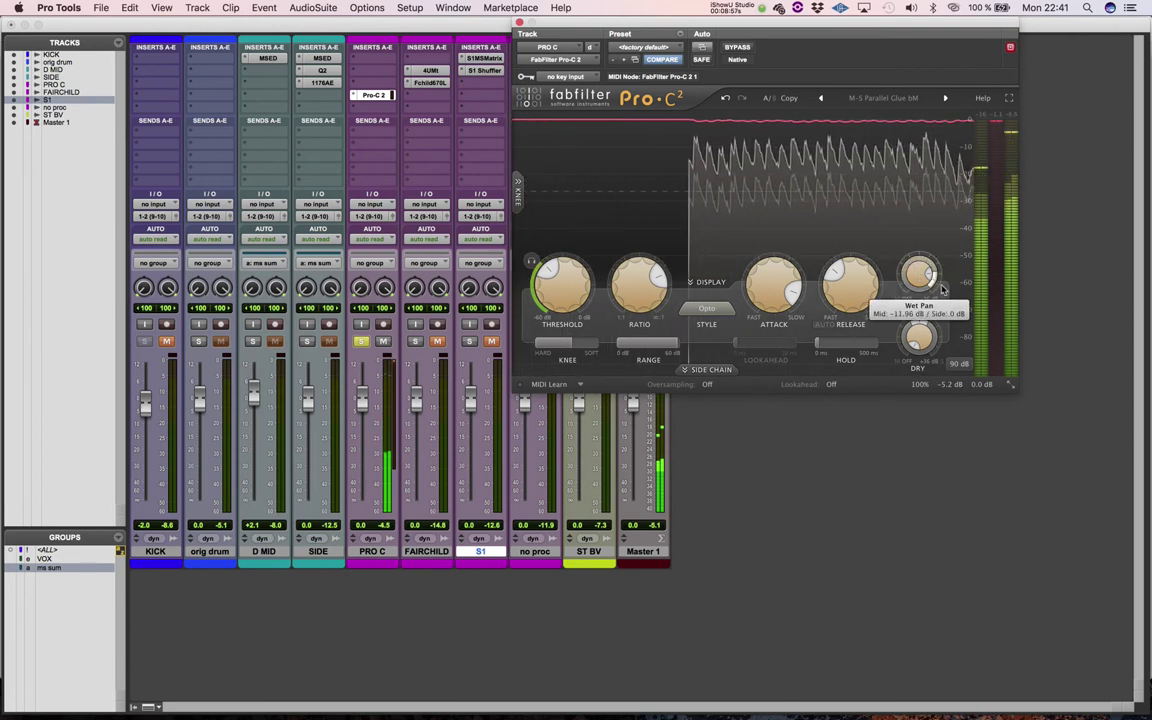
- Set the Pro-C 2 threshold to about -25.06 dB during playback
mouse_move(556, 285)
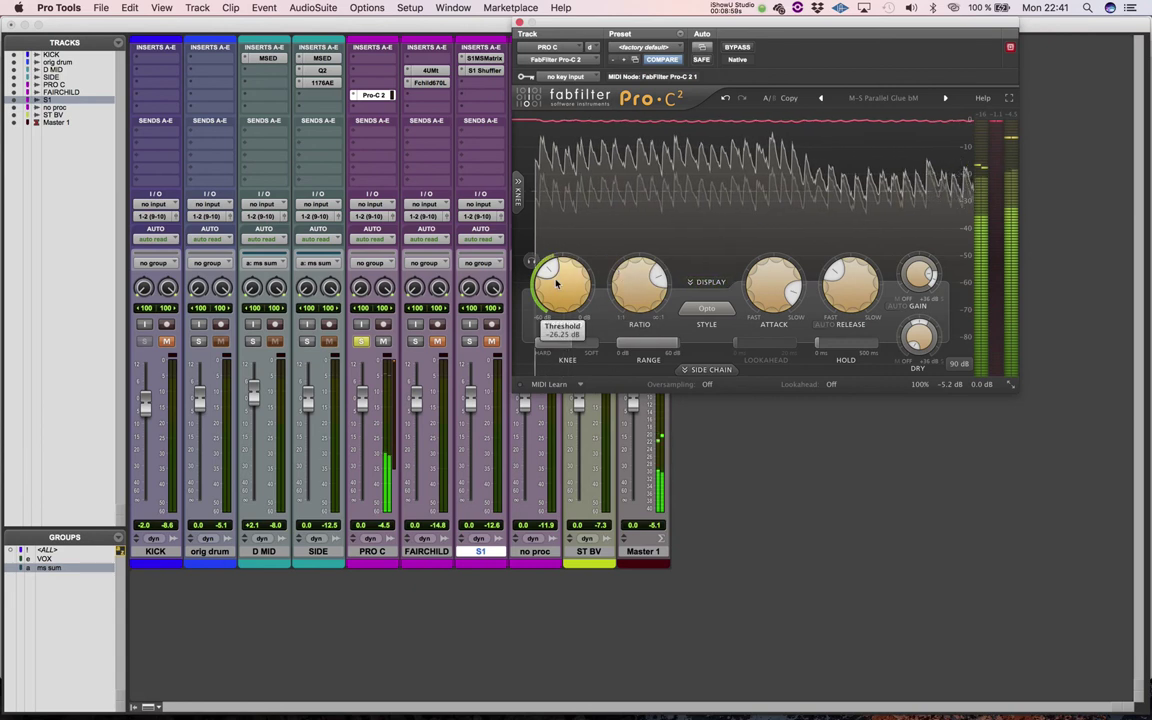
left_click_drag(553, 293, 548, 285)
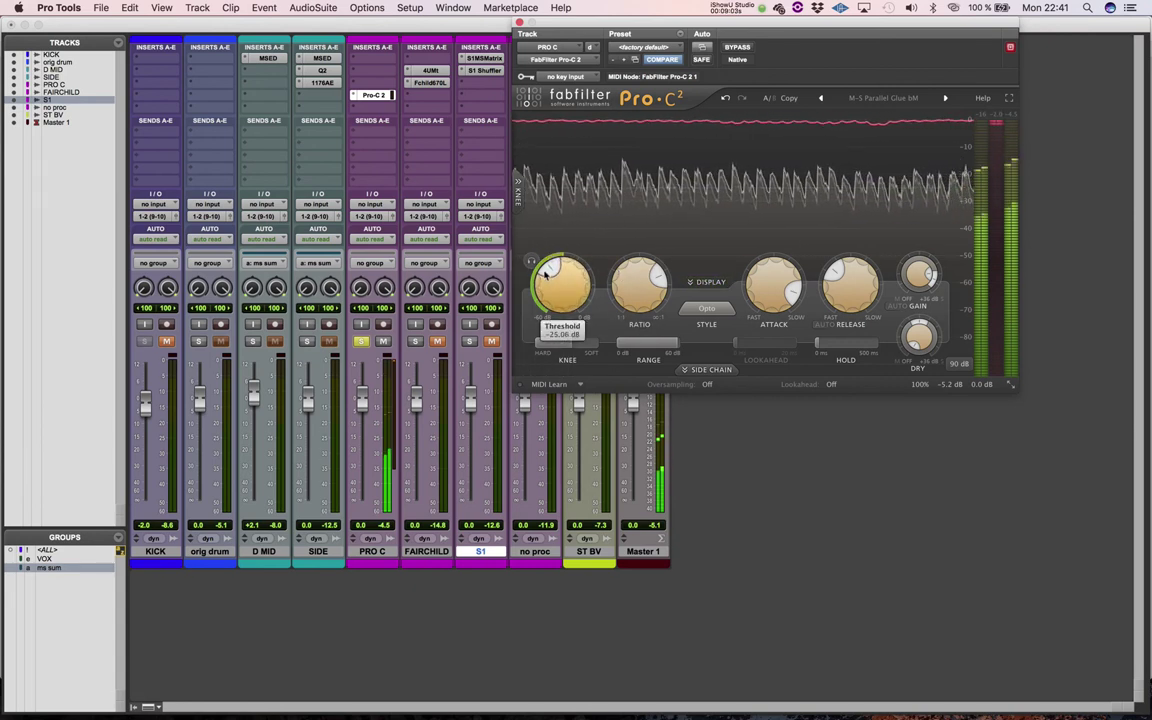
mouse_move(656, 277)
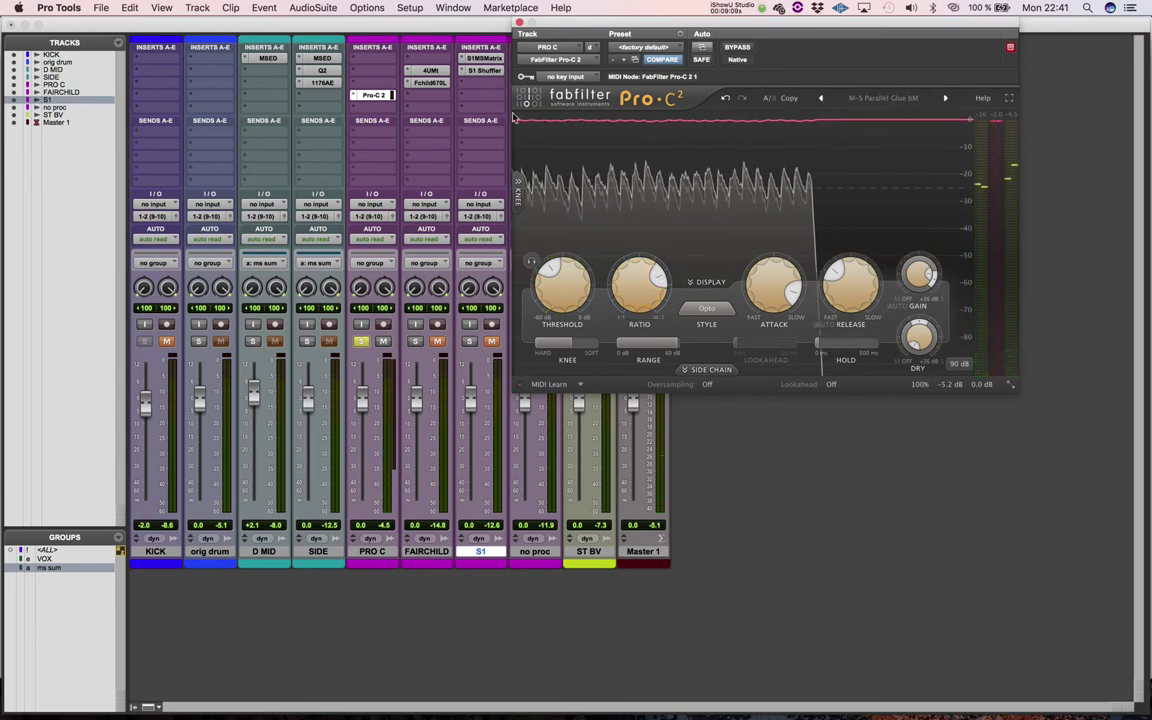
- Close the Pro-C 2 window, and unmute and solo FAIRCHILD during playback to compare it with PRO C
left_click(518, 22)
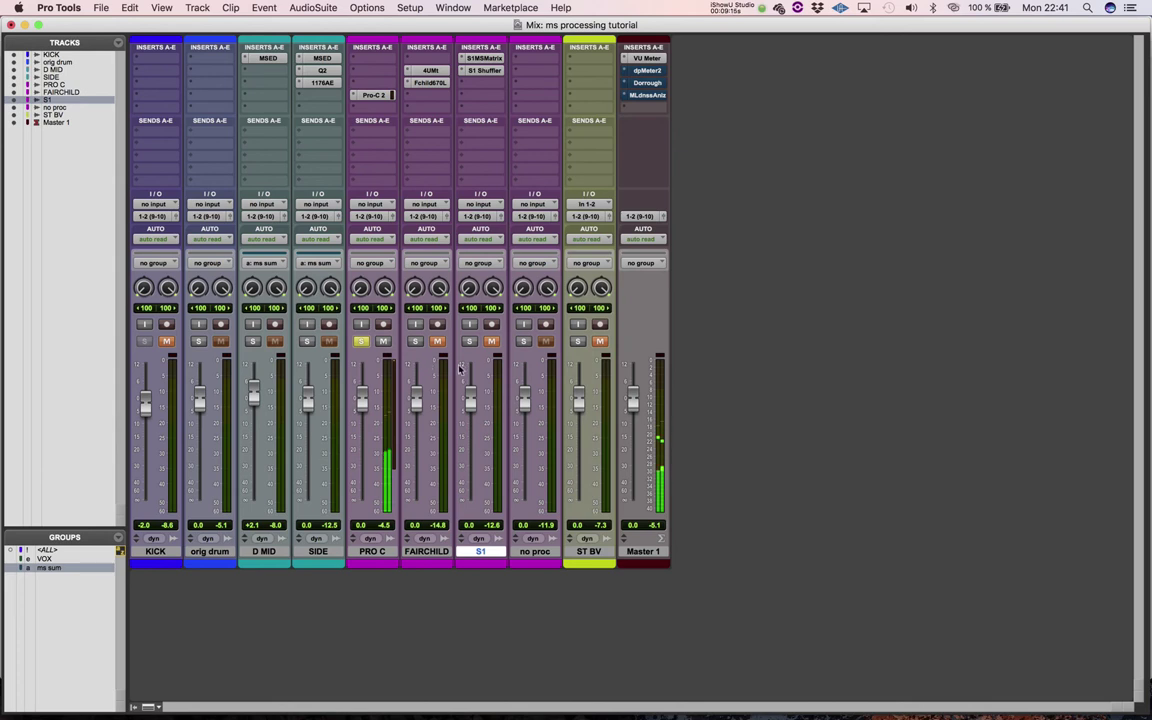
left_click(438, 342)
left_click(416, 342)
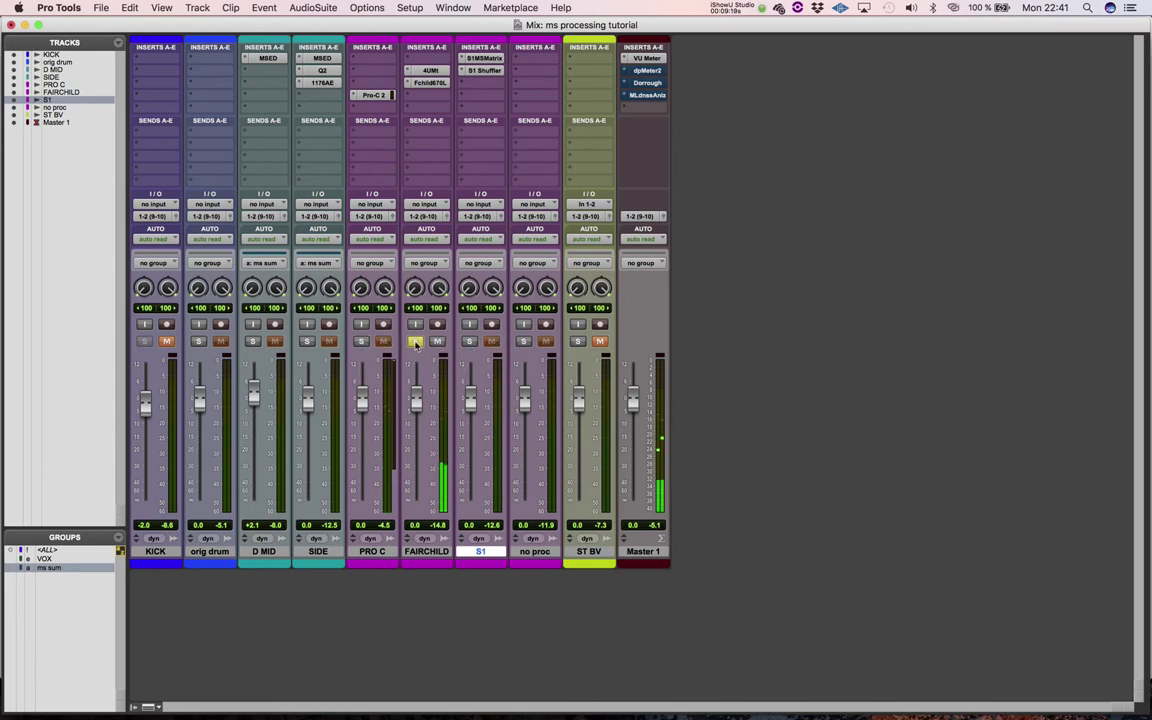
- Solo PRO C and inspect its Pro-C 2 window, close it, and solo FAIRCHILD for comparison, dismissing the playback error
left_click(361, 342)
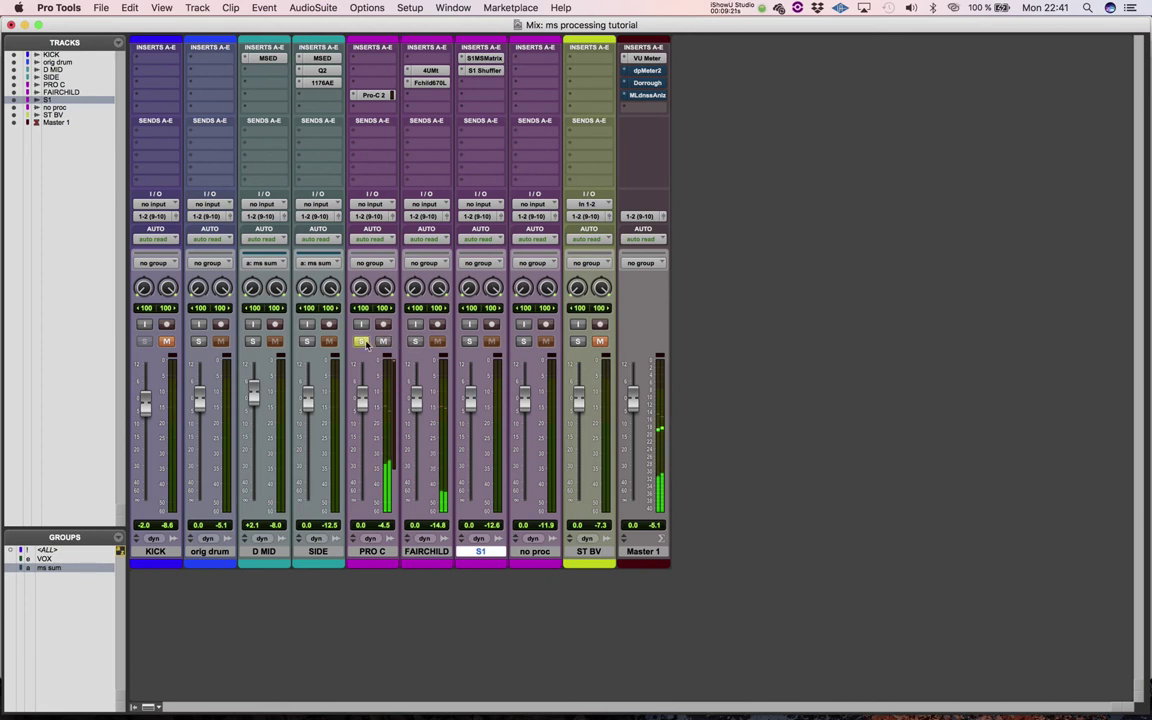
left_click(373, 95)
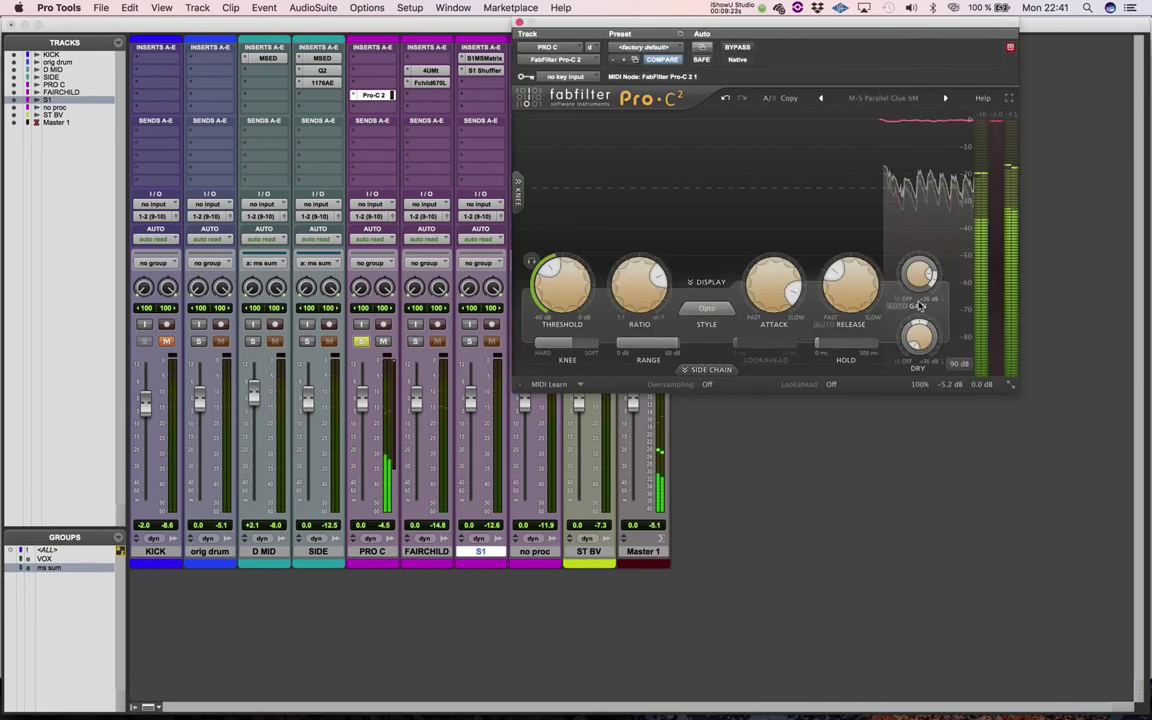
mouse_move(919, 289)
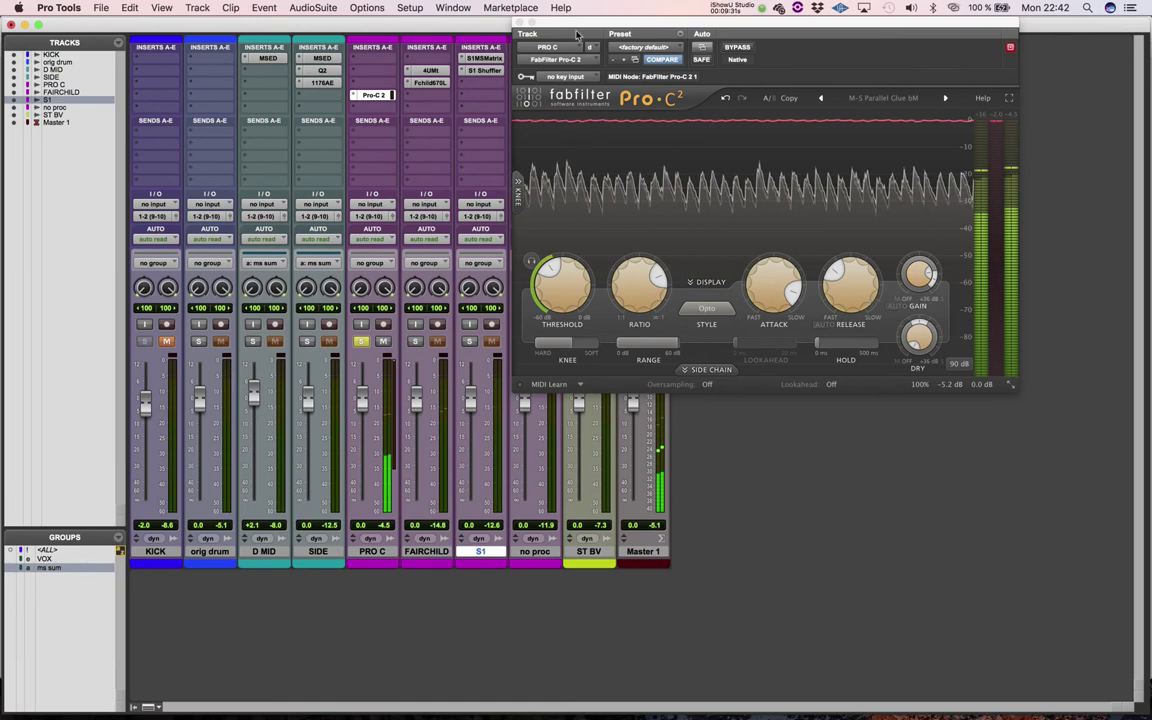
left_click(519, 24)
left_click(415, 341)
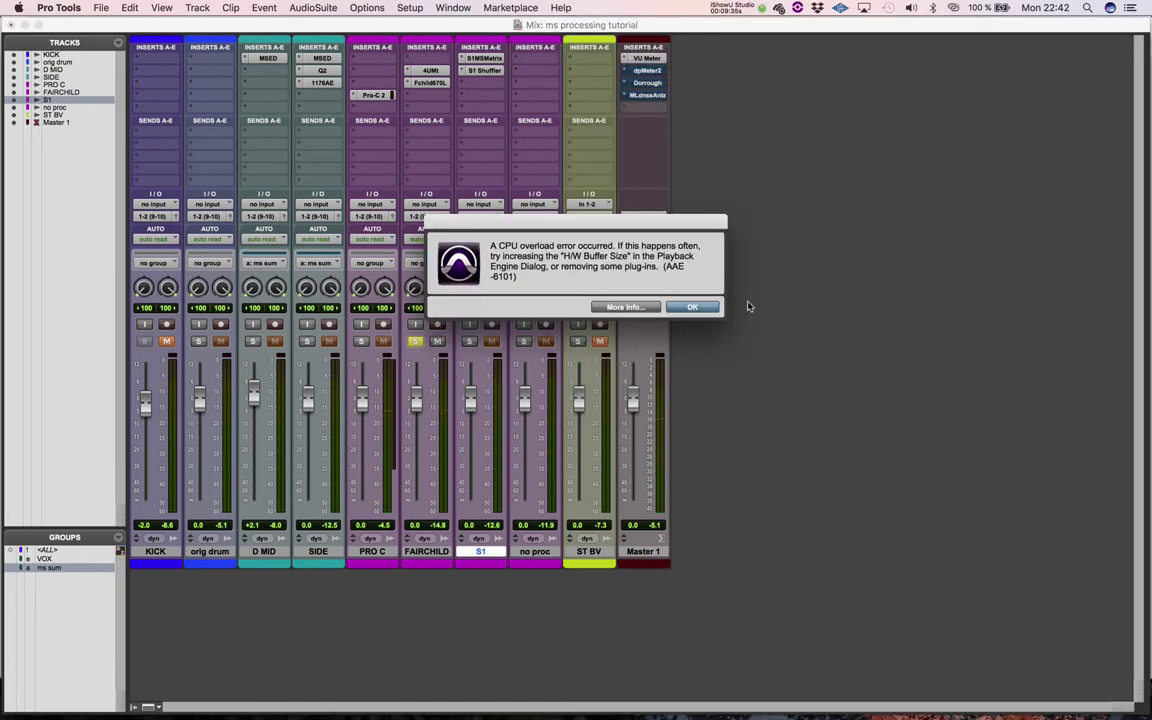
key("Return")
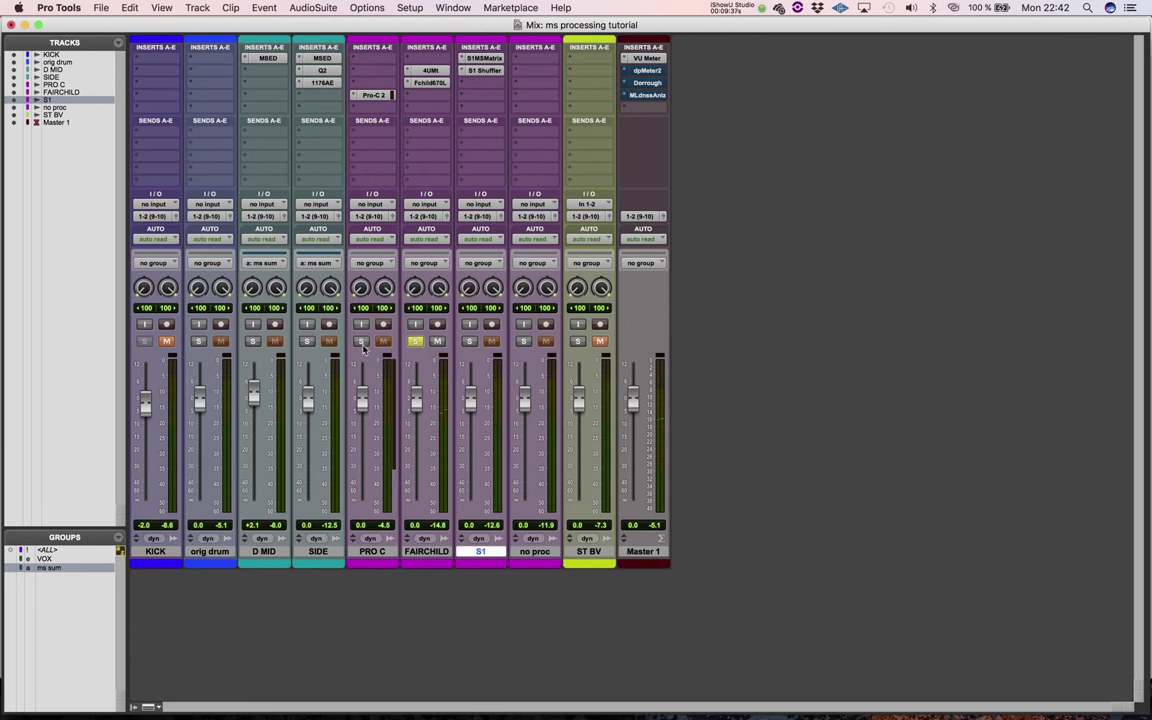
- Compare the S1, no proc, FAIRCHILD and PRO C tracks during playback by soloing each in turn, ending on no proc
left_click(469, 341)
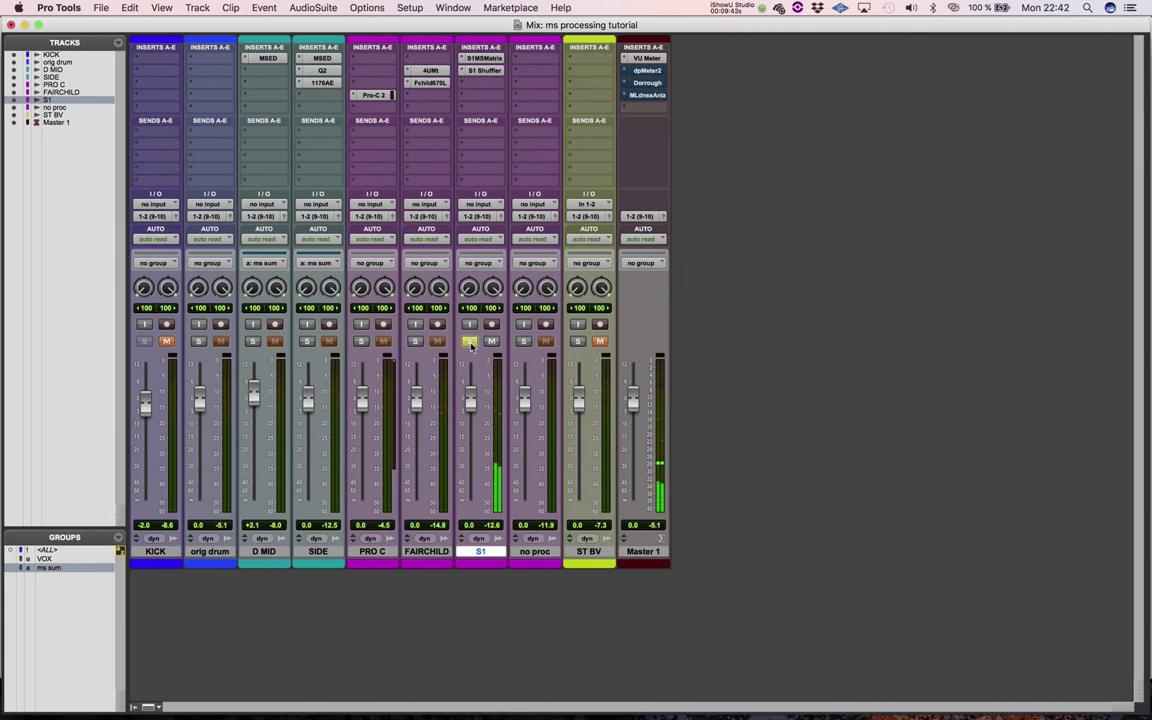
left_click(523, 342)
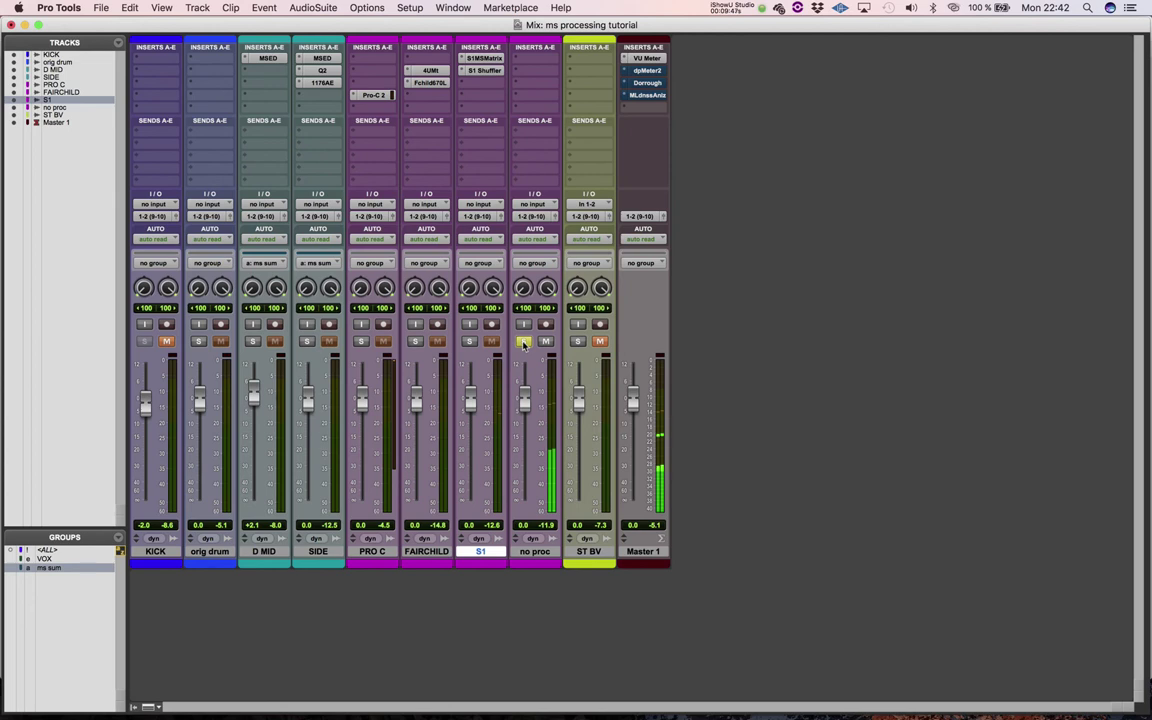
left_click(469, 341)
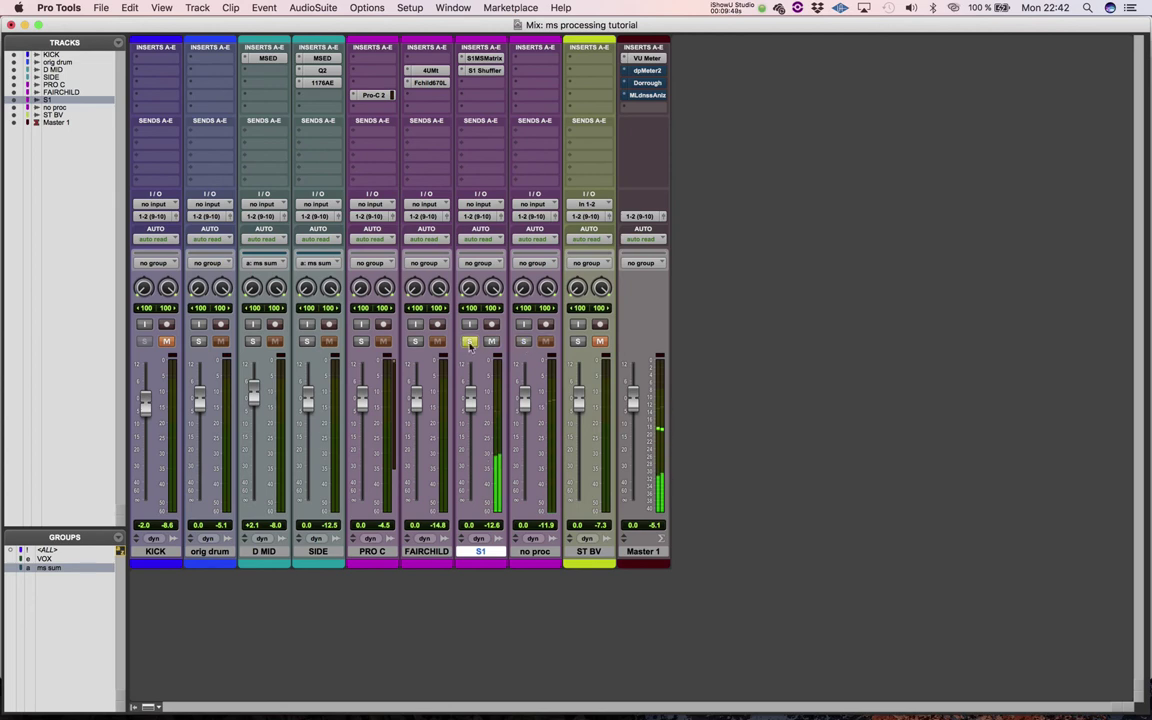
left_click(415, 341)
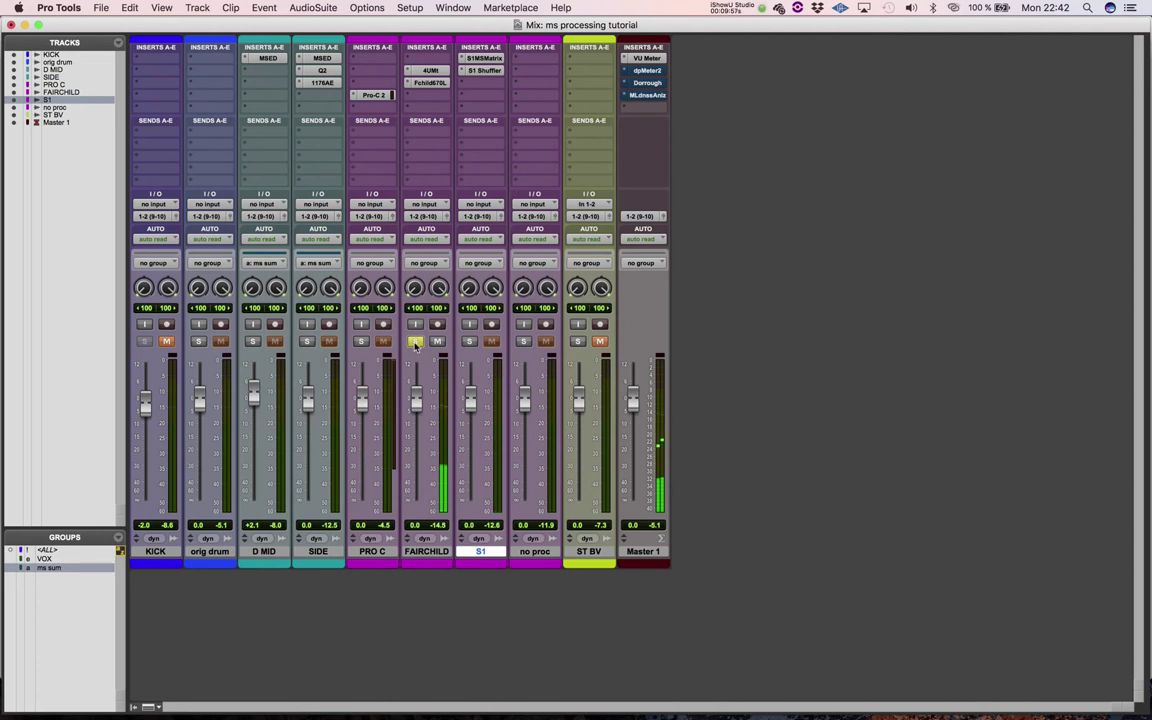
left_click(360, 341)
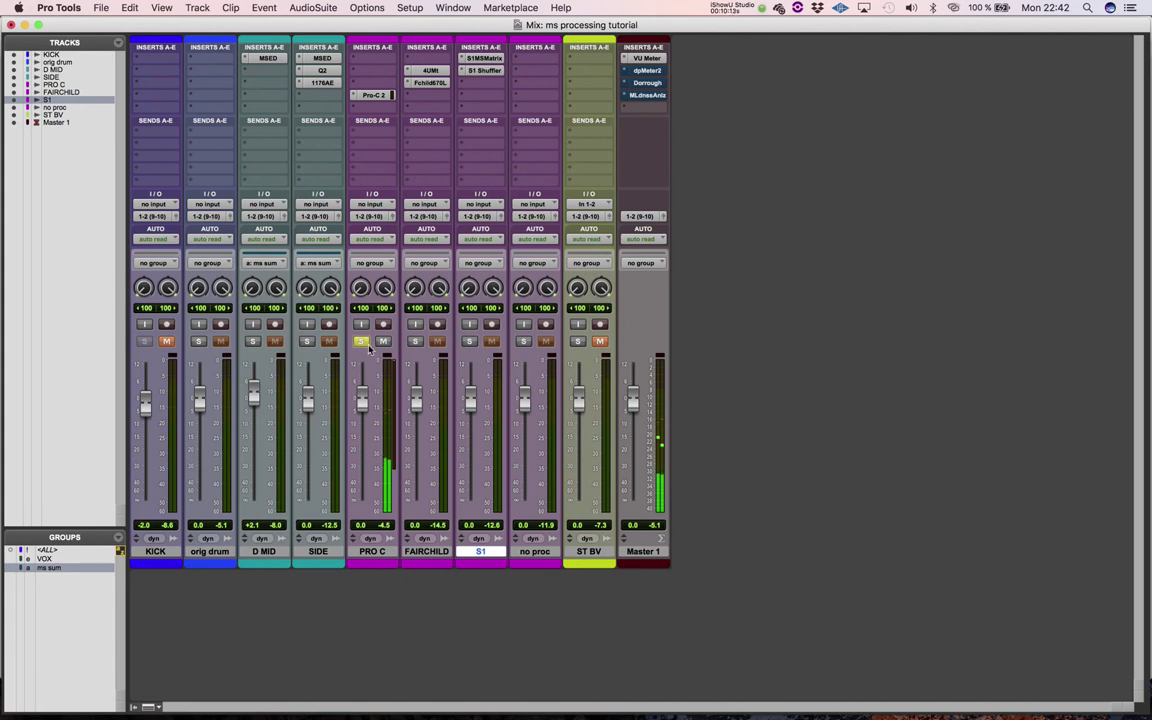
left_click(415, 342)
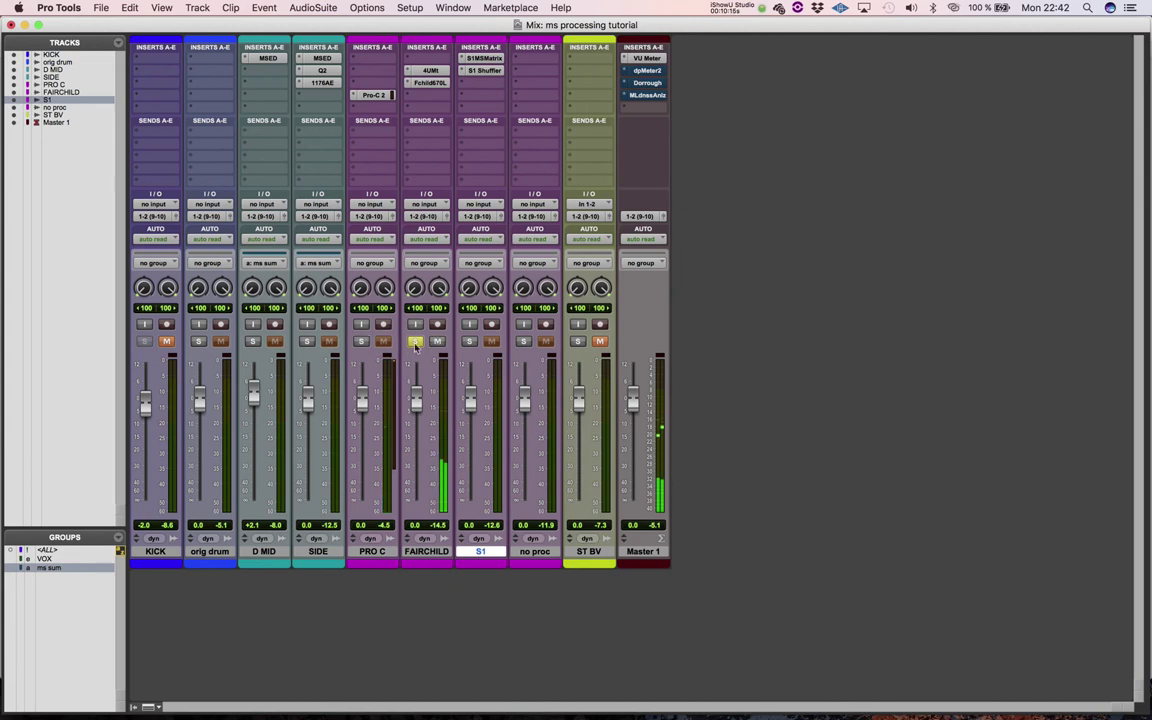
left_click(470, 342)
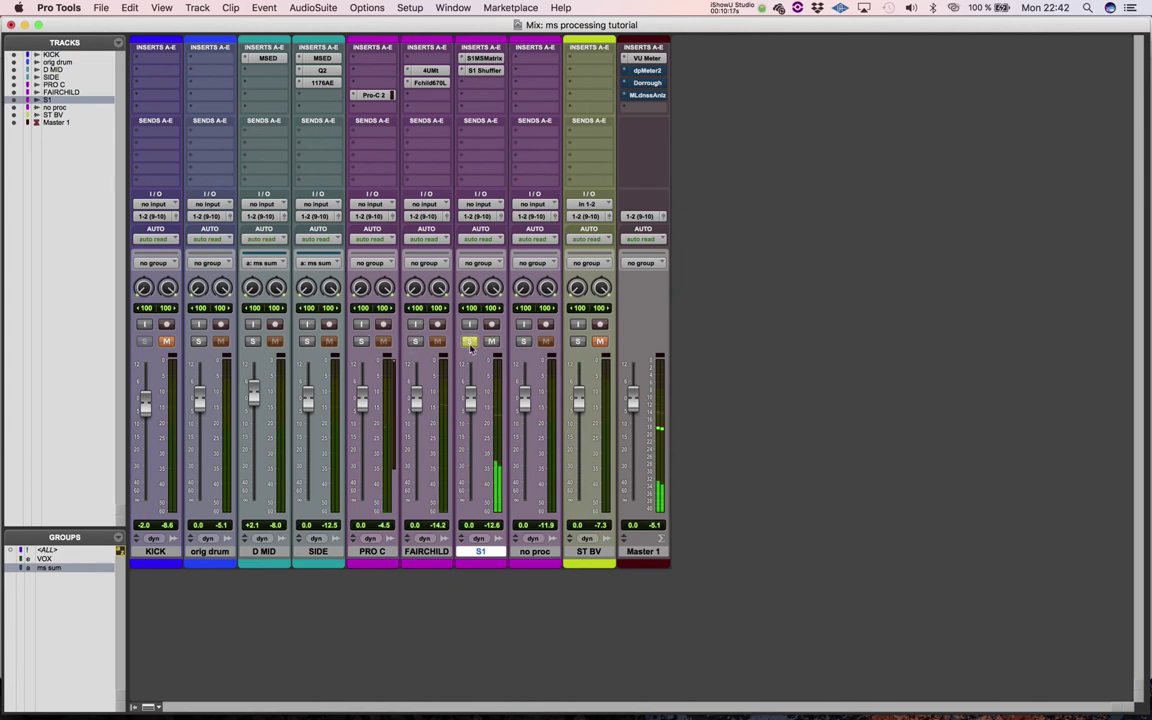
left_click(525, 343)
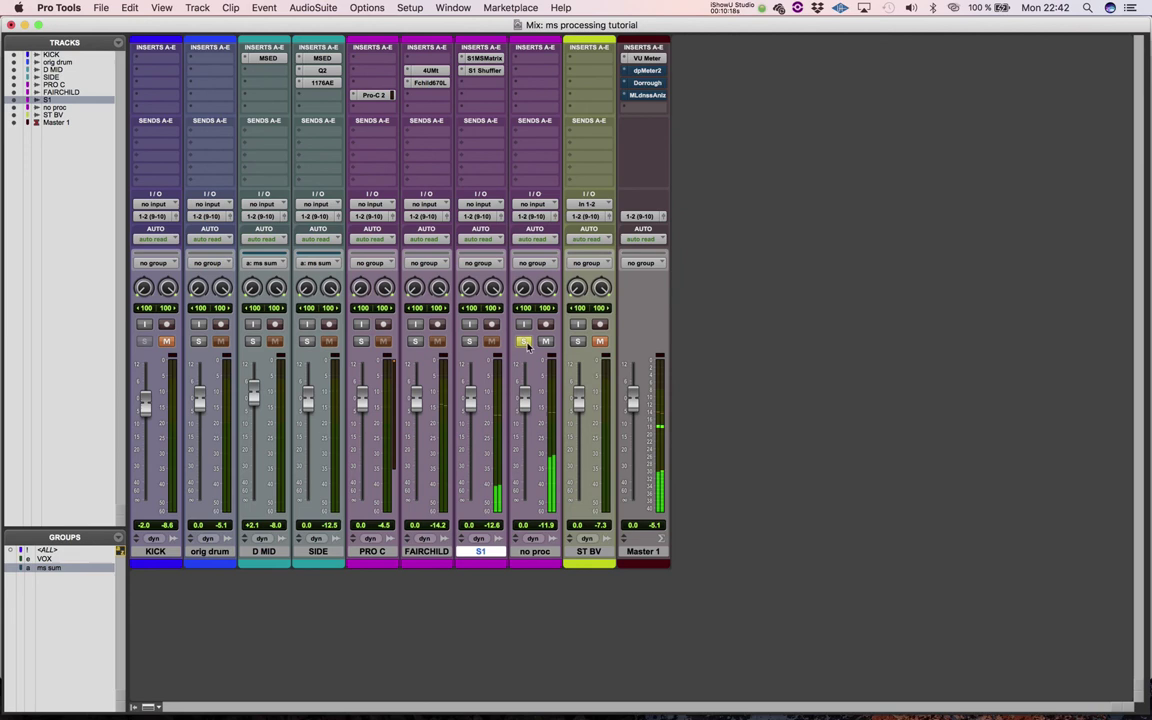
- Select ST BV, unsolo no proc, and unmute and solo ST BV, visiting the Edit window to choose the playback position
left_click(591, 555)
left_click(524, 343)
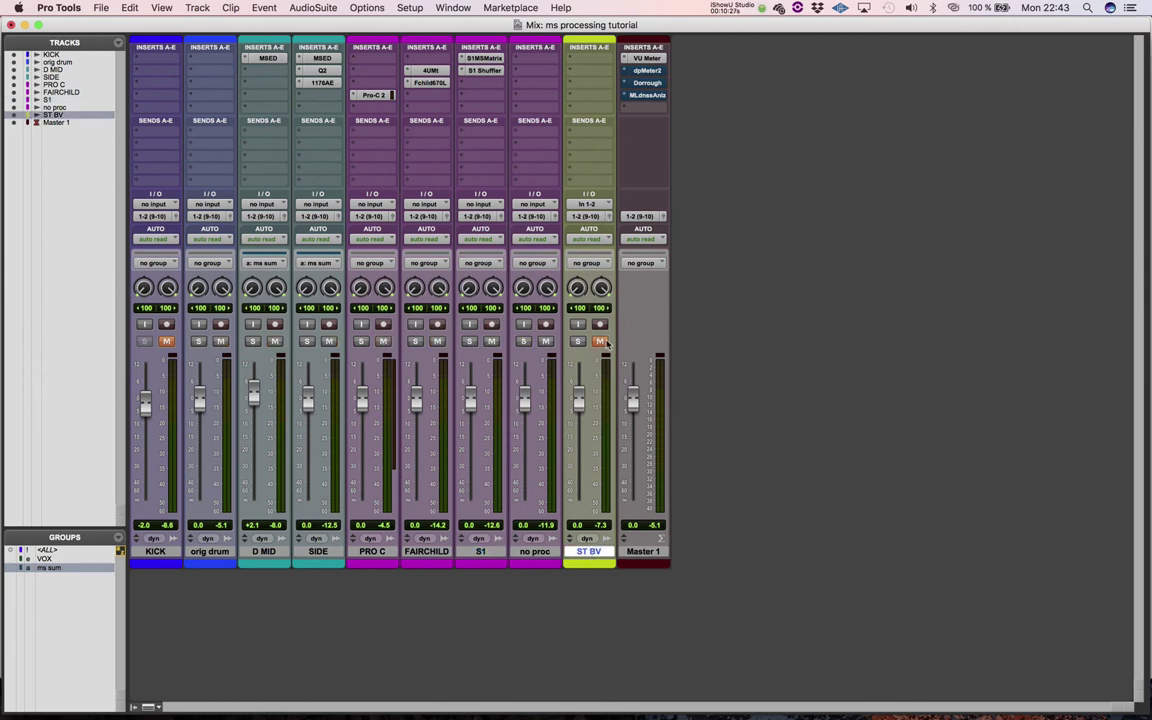
left_click(578, 341)
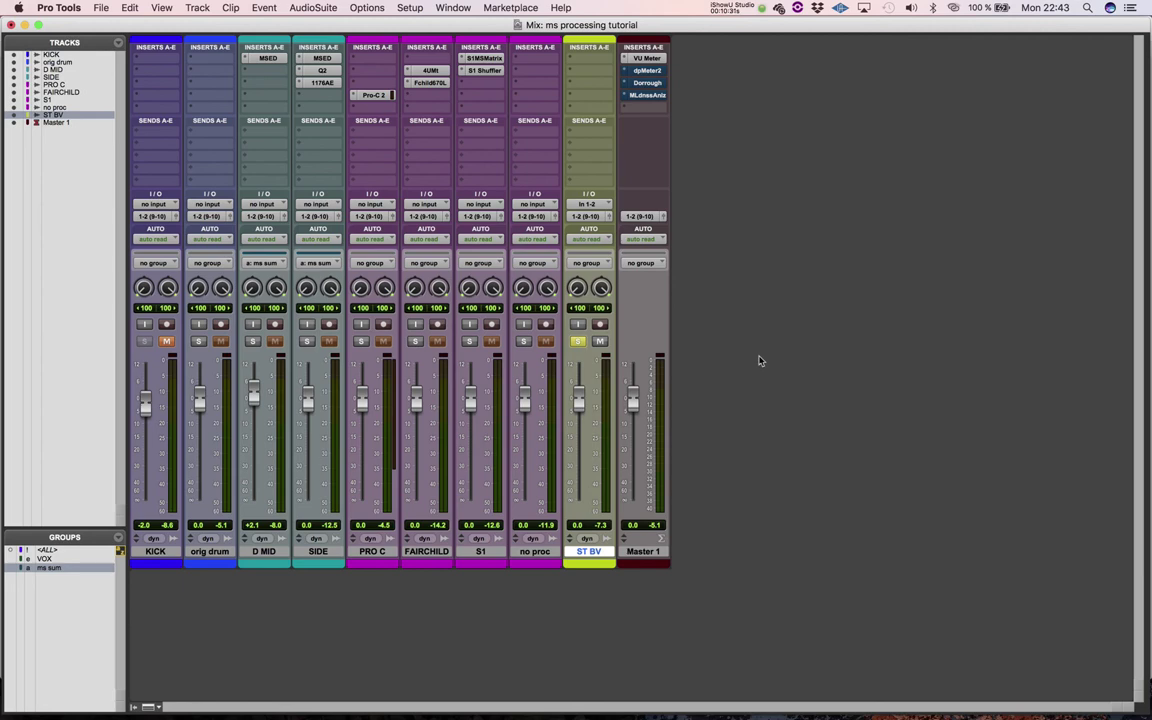
key("super+equal")
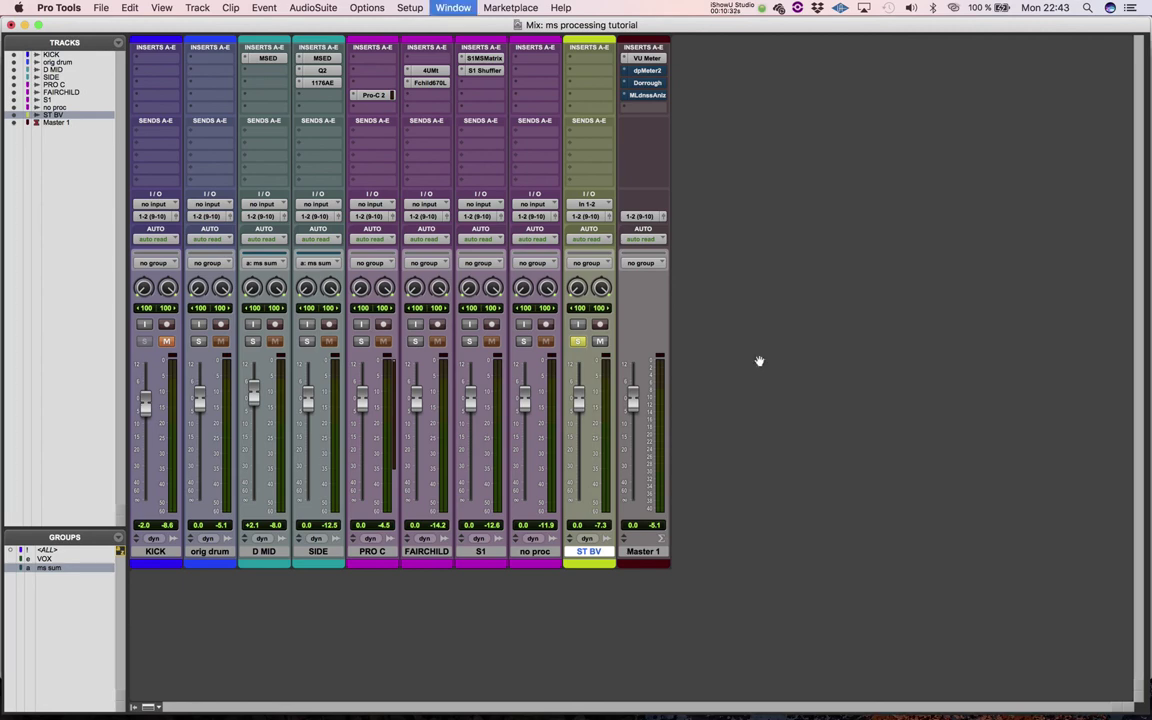
left_click(508, 447)
key("super+equal")
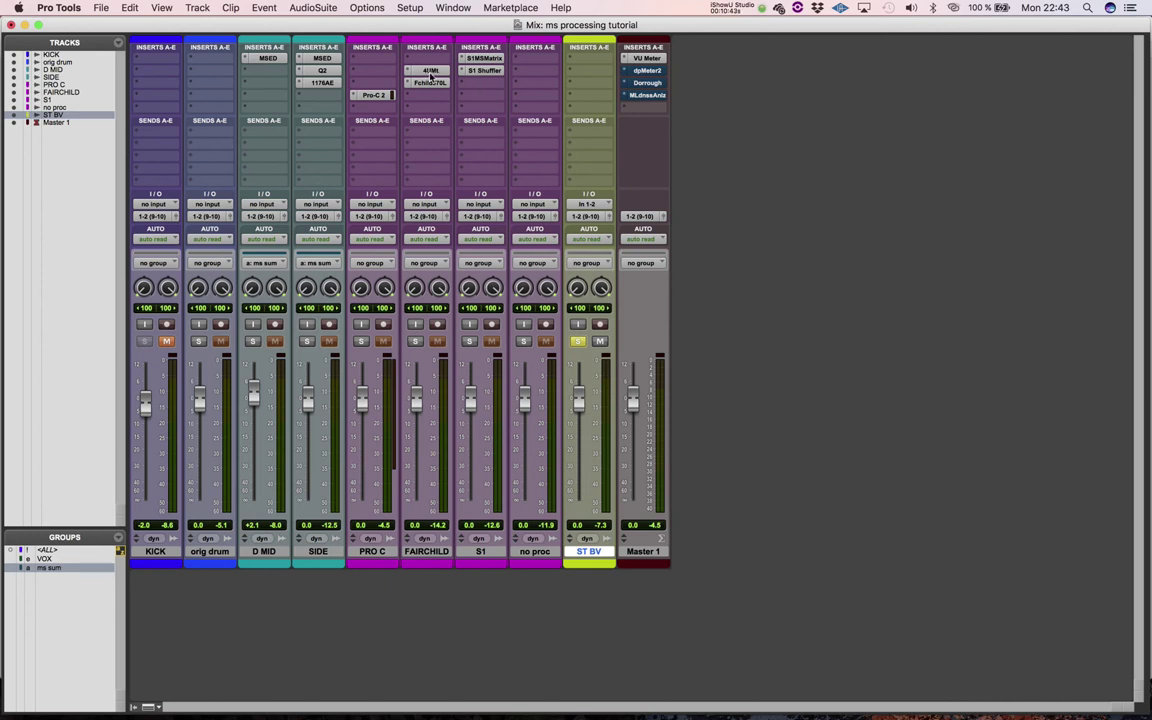
- Copy the 4UMt and Fchild670L inserts from FAIRCHILD to the same insert slots on ST BV
left_click_drag(430, 75, 595, 72)
left_click_drag(424, 87, 577, 85)
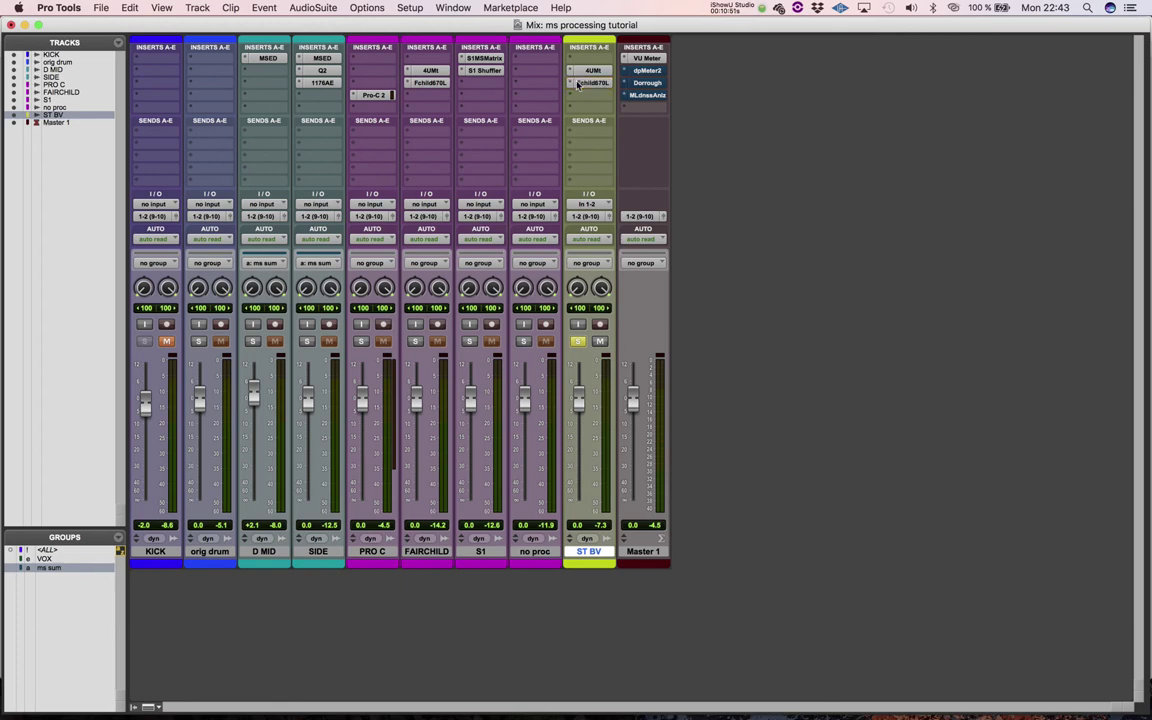
- Adjust the left/lat threshold and right channel input gain of the Fairchild 670 on ST BV, dismissing the playback error, and close its window
left_click(584, 85)
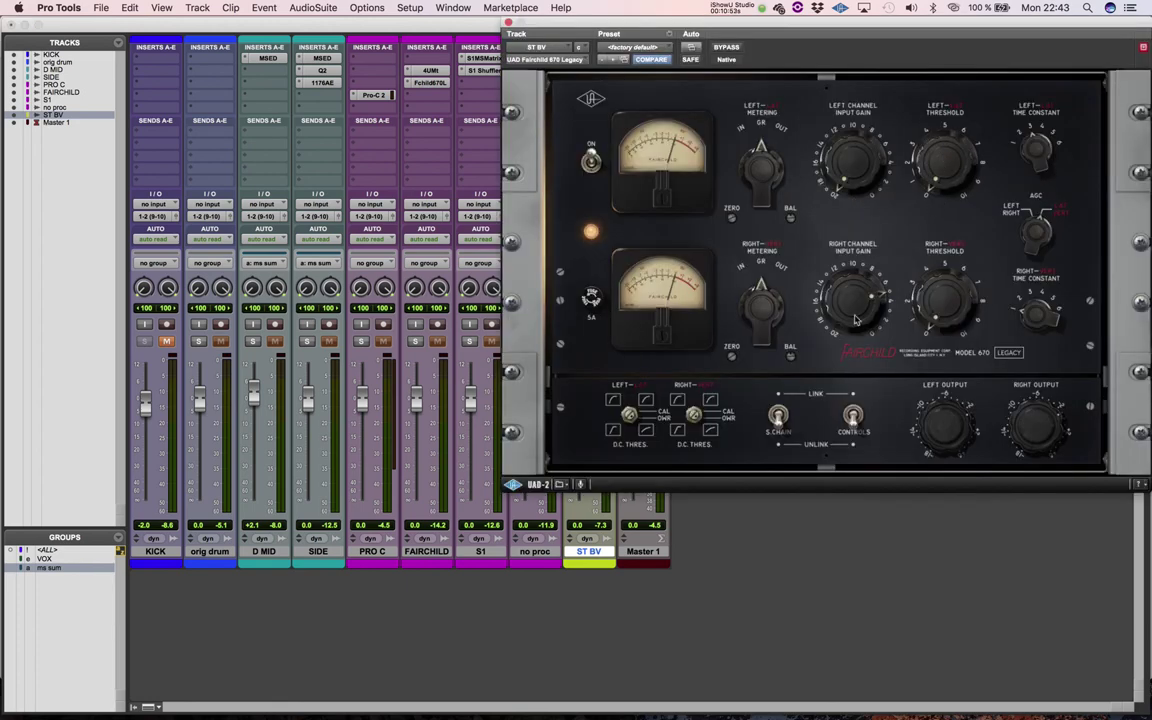
left_click_drag(783, 28, 591, 30)
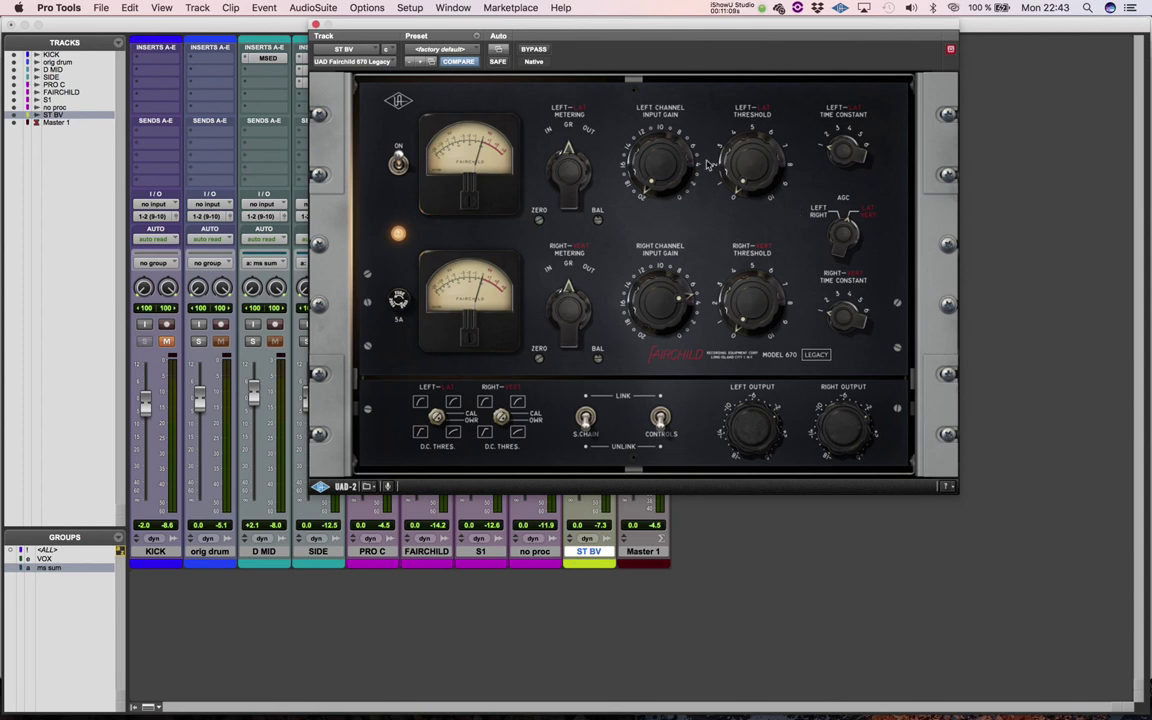
scroll(754, 158, "up", 1)
left_click_drag(754, 158, 750, 121)
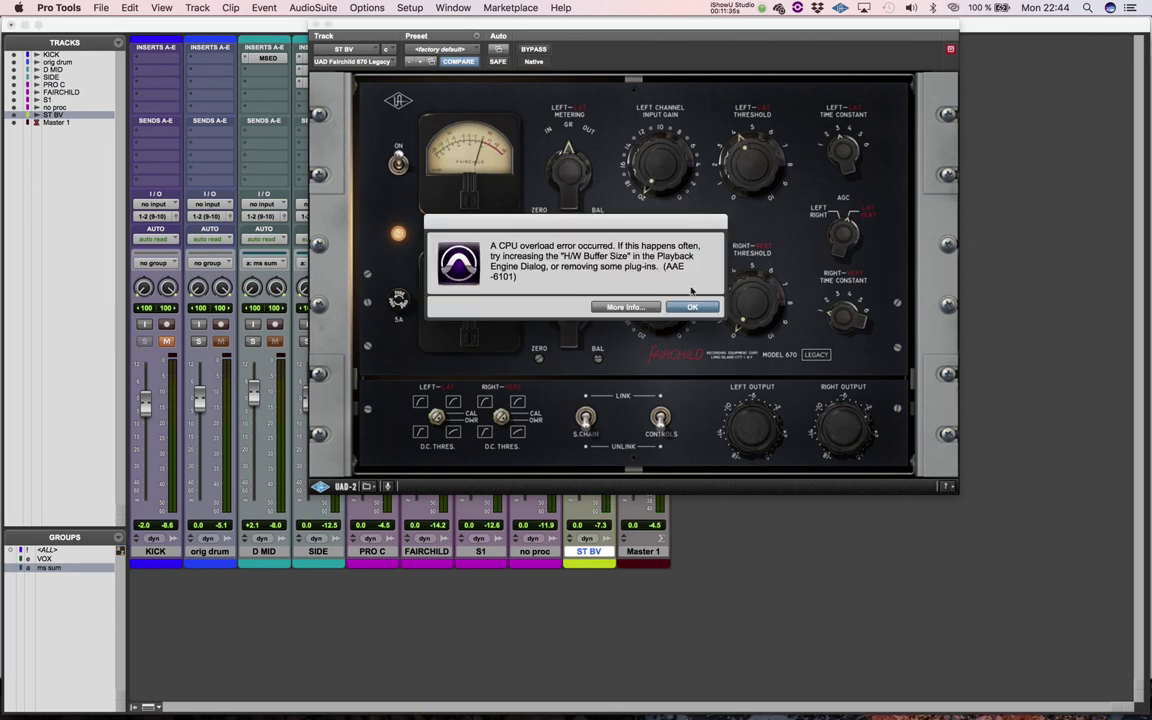
left_click(690, 308)
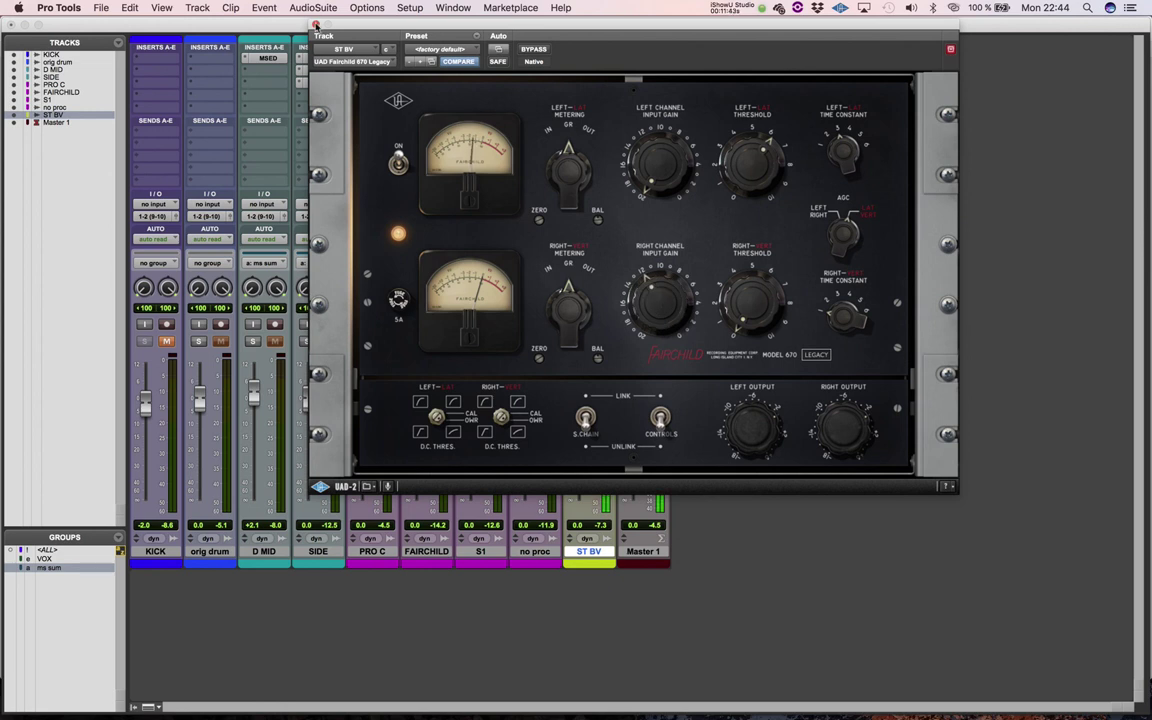
left_click(285, 22)
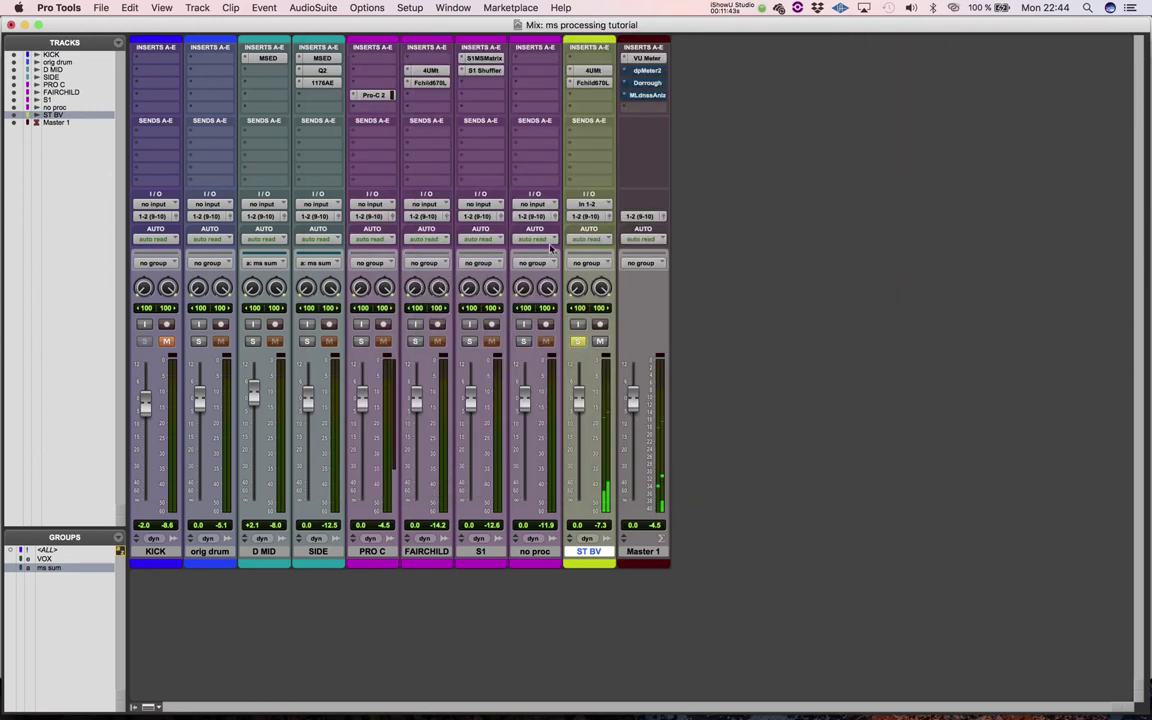
- Compare ST BV with its 4UMt and Fchild670L inserts bypassed and active, and toggle the track's solo off and on
left_click(590, 83)
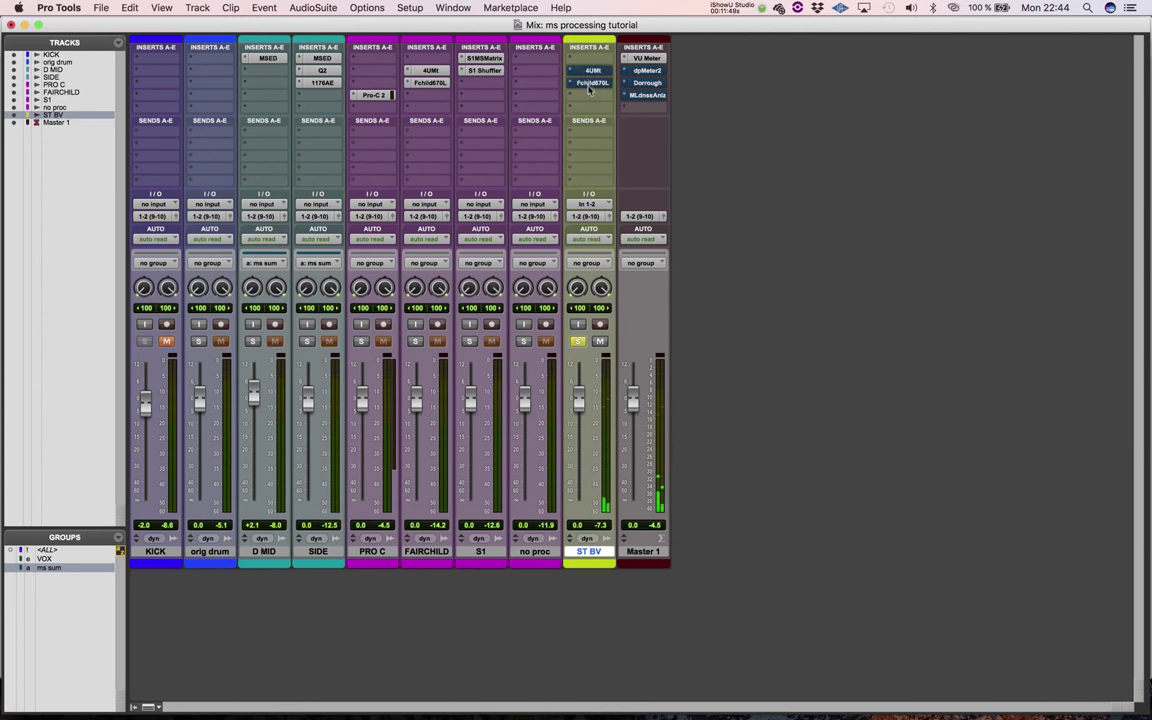
left_click(589, 72)
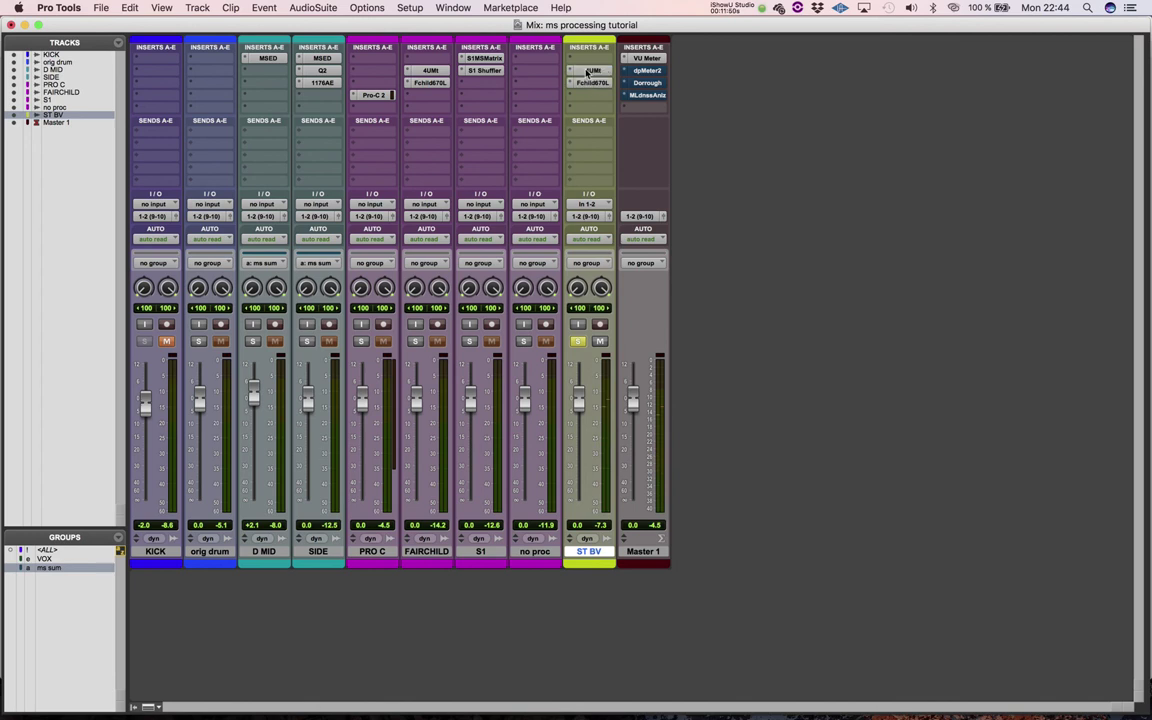
left_click(577, 342)
left_click(577, 342)
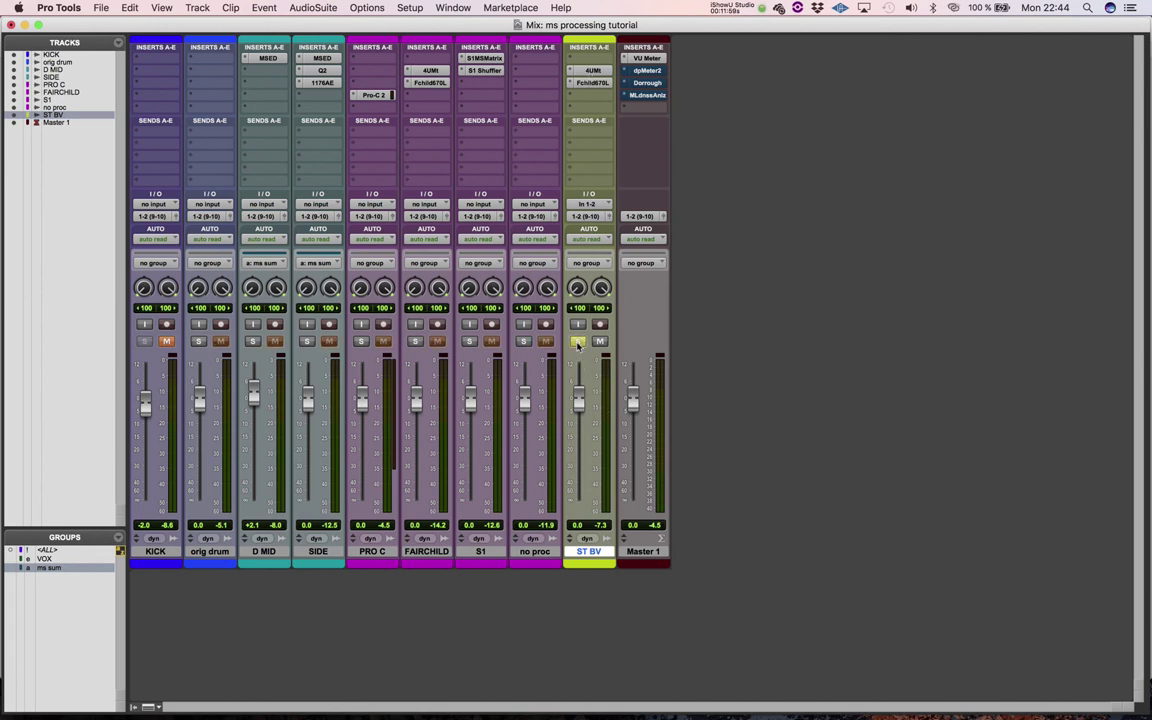